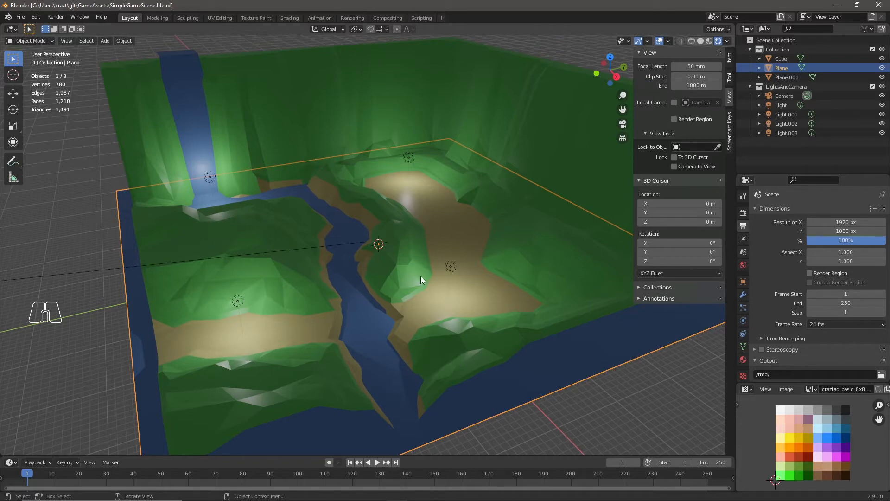
mouse_move(417, 291)
middle_down()
mouse_move(426, 284)
mouse_move(413, 291)
middle_up()
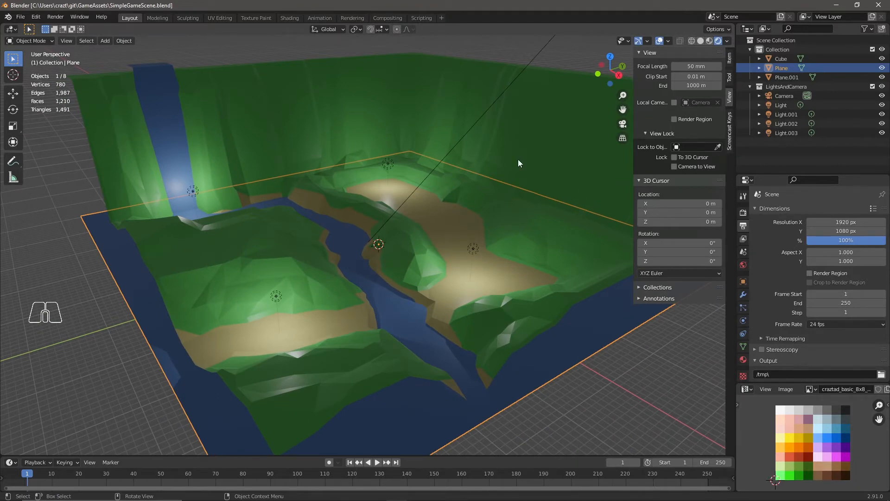
scroll(437, 255, down, 5)
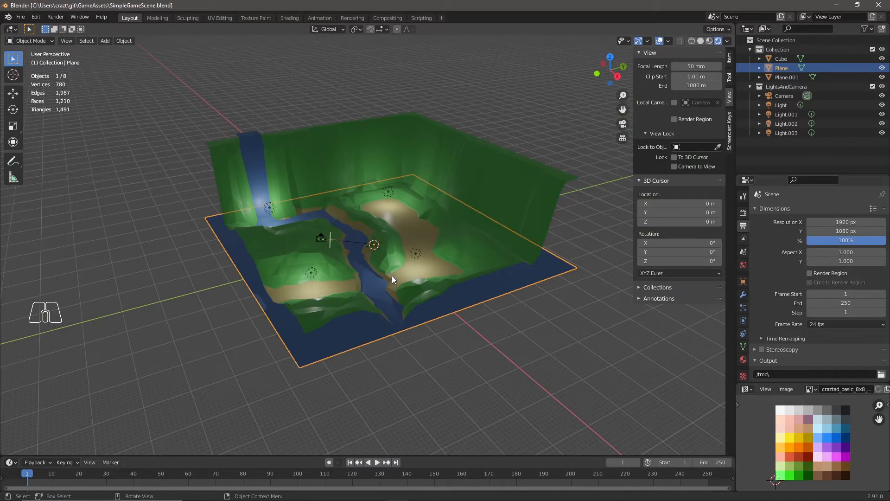
scroll(380, 261, up, 2)
middle_drag(340, 279, 354, 291)
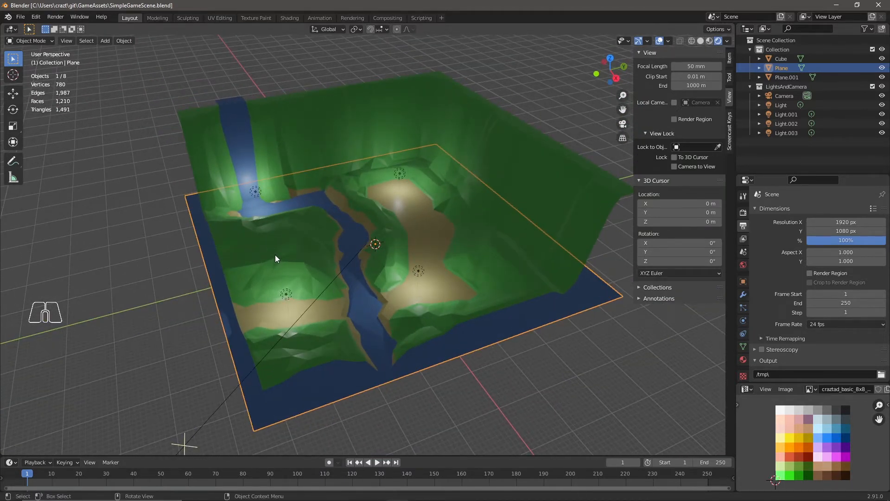
scroll(275, 258, up, 2)
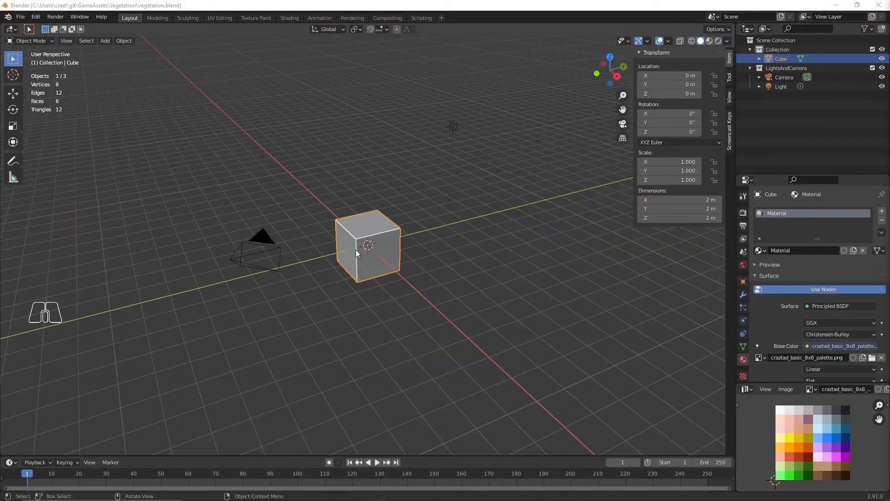
Step: Enter Edit Mode on the default cube and delete all of its vertices
click(372, 254)
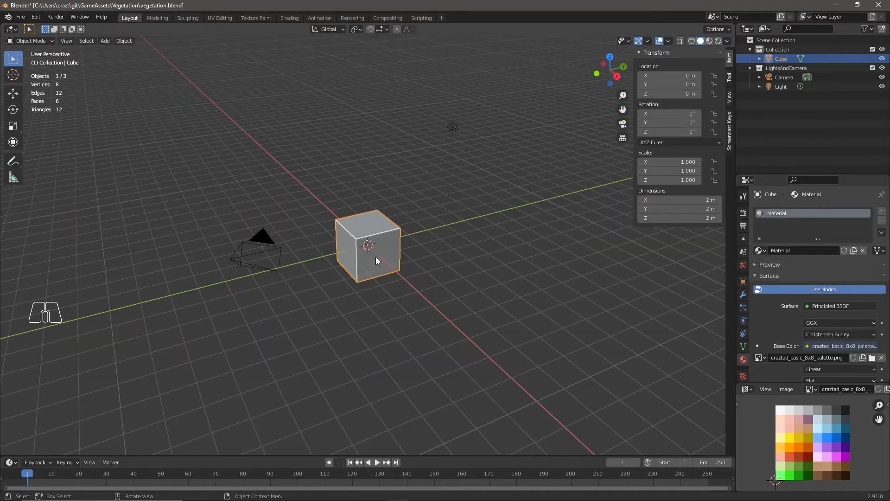
key(Tab)
key(z)
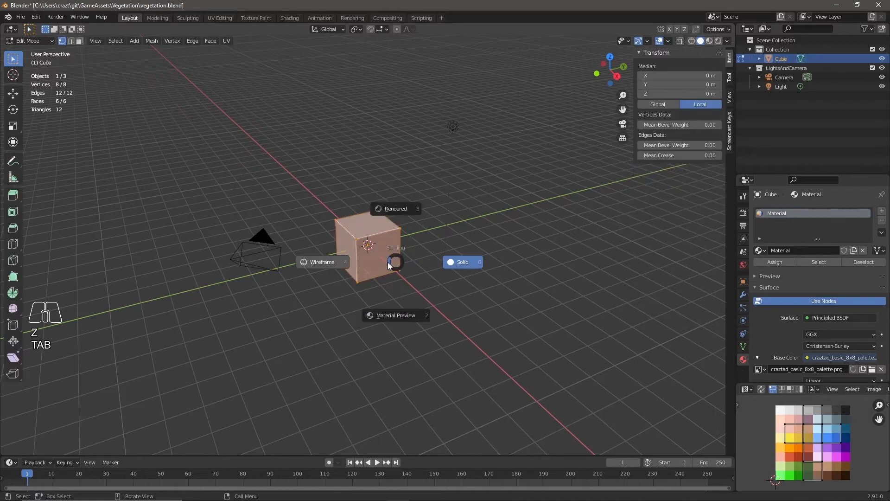
click(452, 276)
key(x)
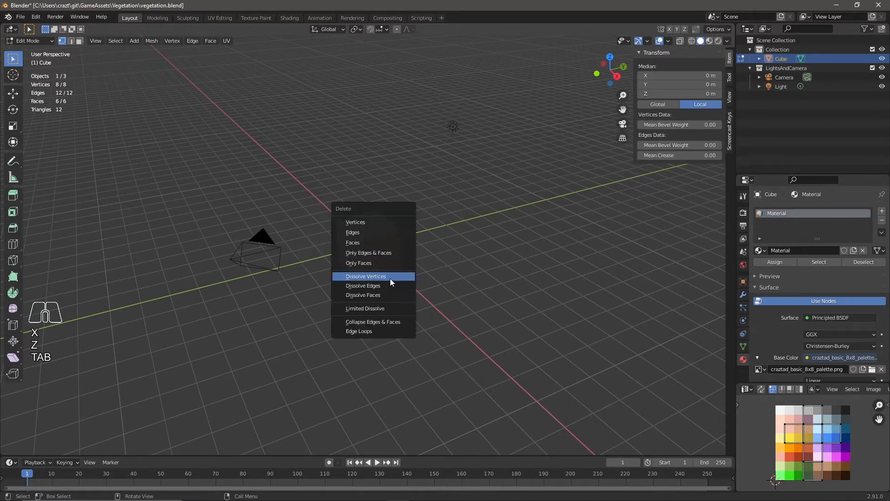
click(364, 223)
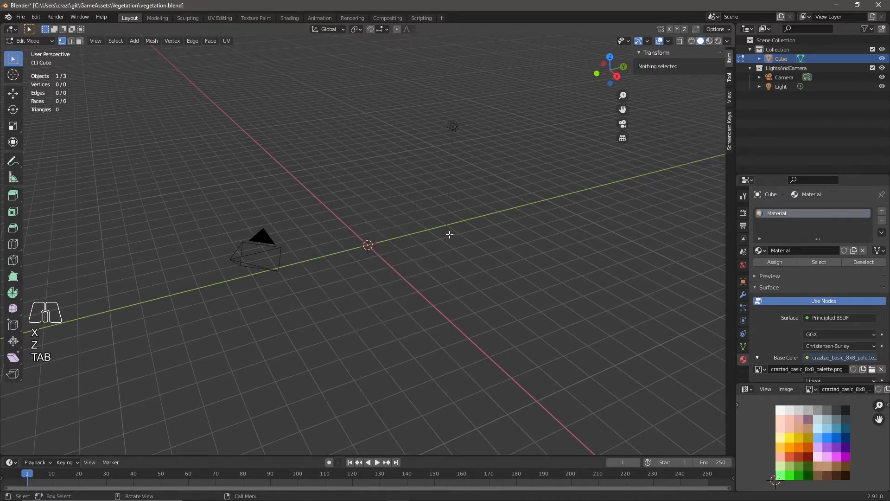
Step: Add a plane to the emptied mesh at the origin, viewed from the top
click(612, 57)
key(shift+a)
click(348, 237)
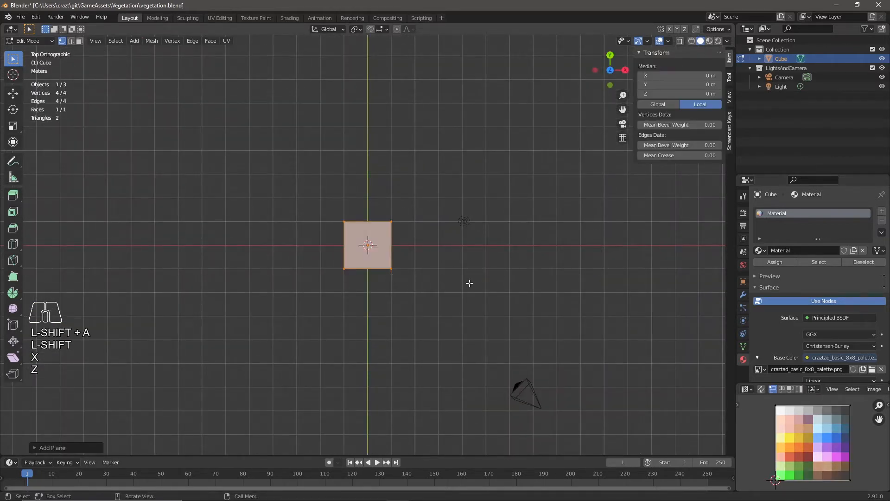
Step: Narrow the plane along X to a slim strip and move it about 0.76 m along Y
key(s)
key(x)
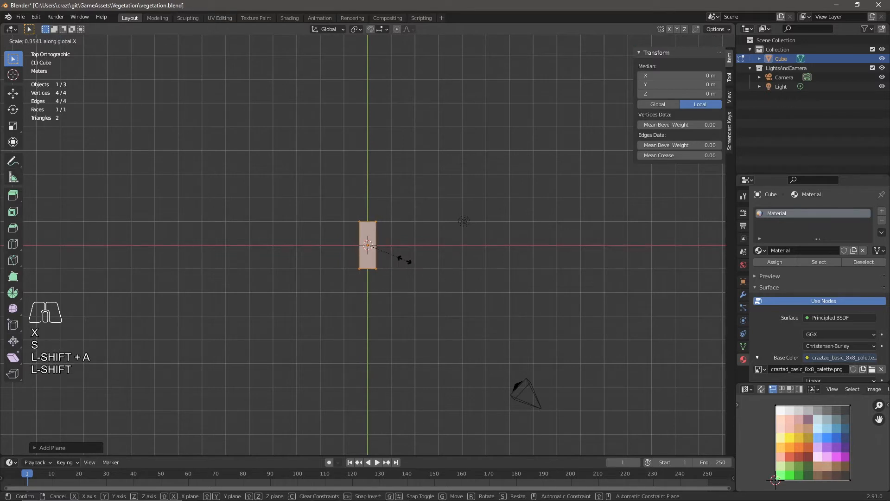
click(397, 250)
key(g)
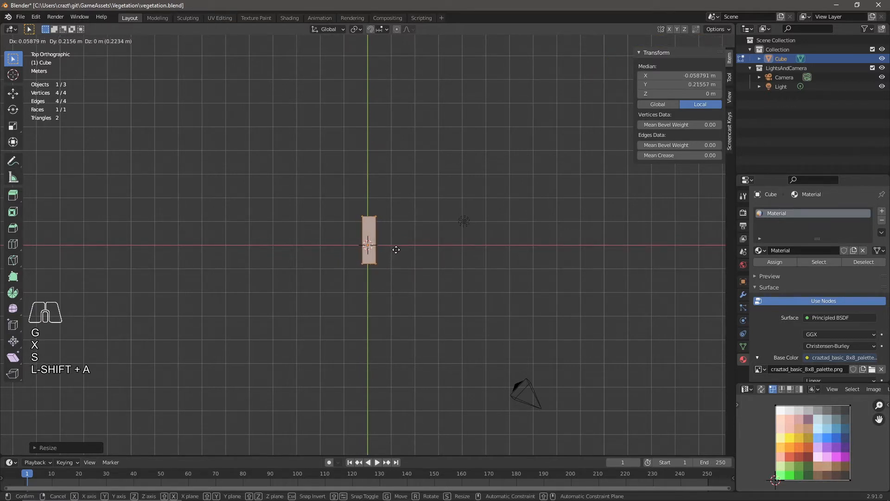
key(y)
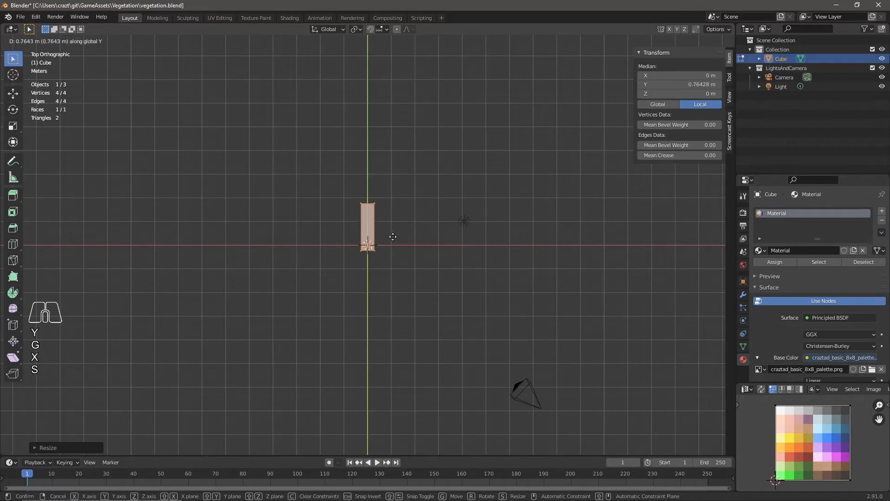
click(393, 236)
Step: Extrude the strip's upper edge to successive cursor points, forming a five-segment extension that curves left at the end
drag(350, 198, 401, 218)
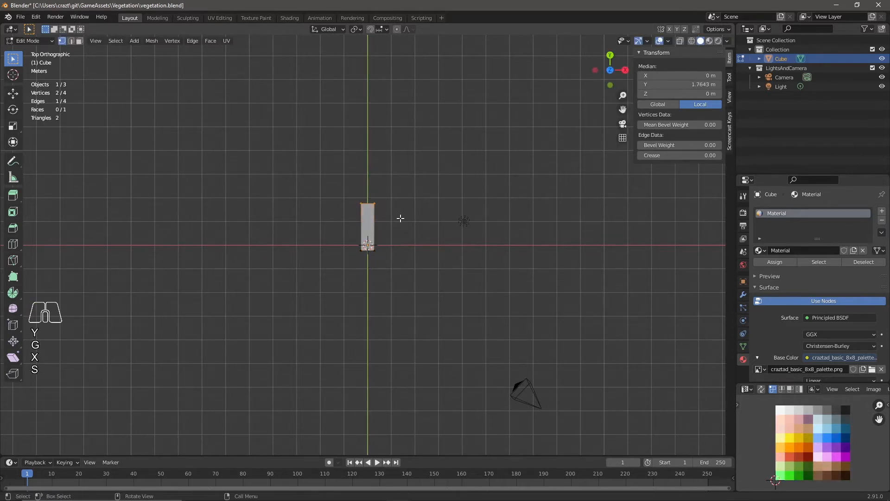
shift+middle_drag(381, 200, 411, 266)
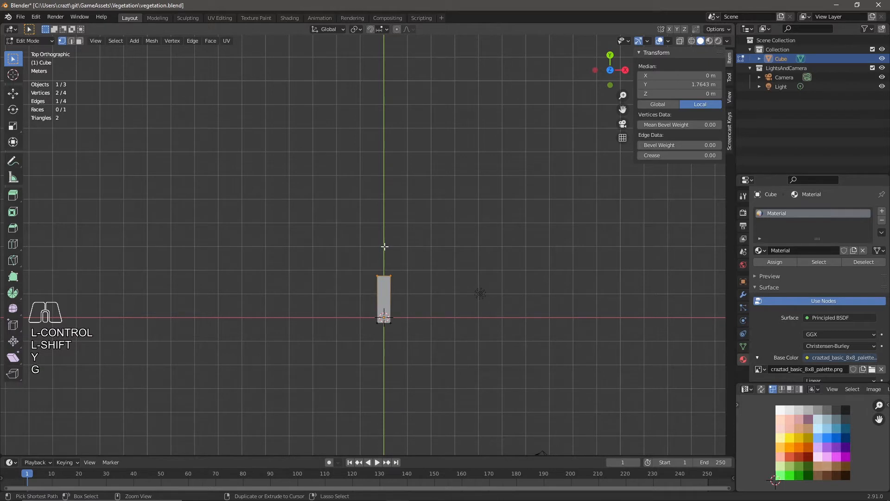
ctrl+shift+right_click(385, 246)
ctrl+shift+right_click(381, 228)
ctrl+shift+right_click(378, 199)
ctrl+shift+right_click(370, 178)
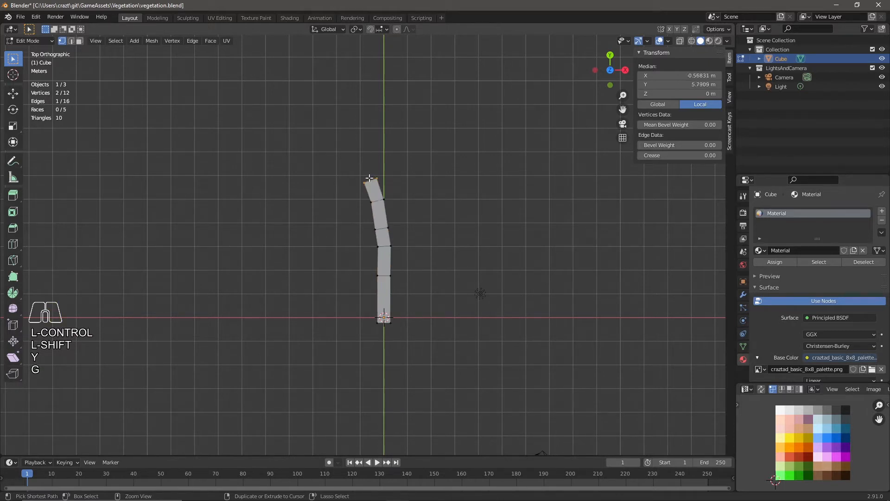
ctrl+shift+right_click(360, 159)
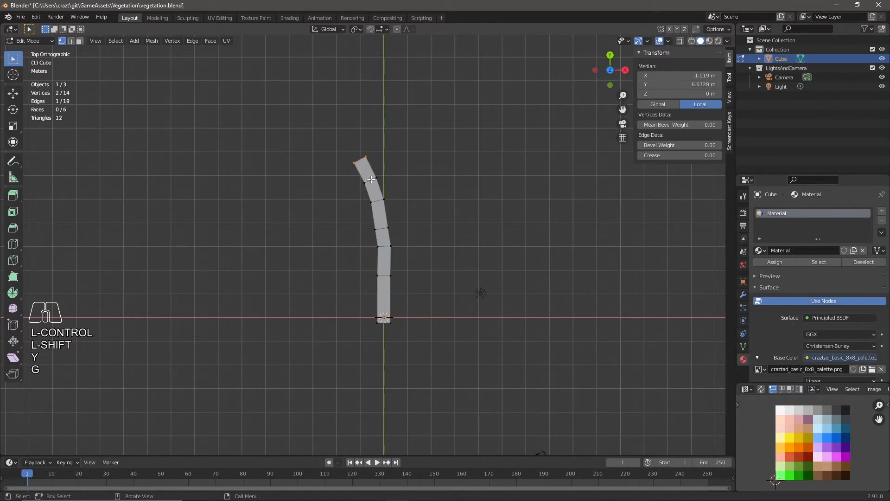
Step: Taper the blade by scaling down its tip edge and the cross edges just below it
key(s)
click(405, 187)
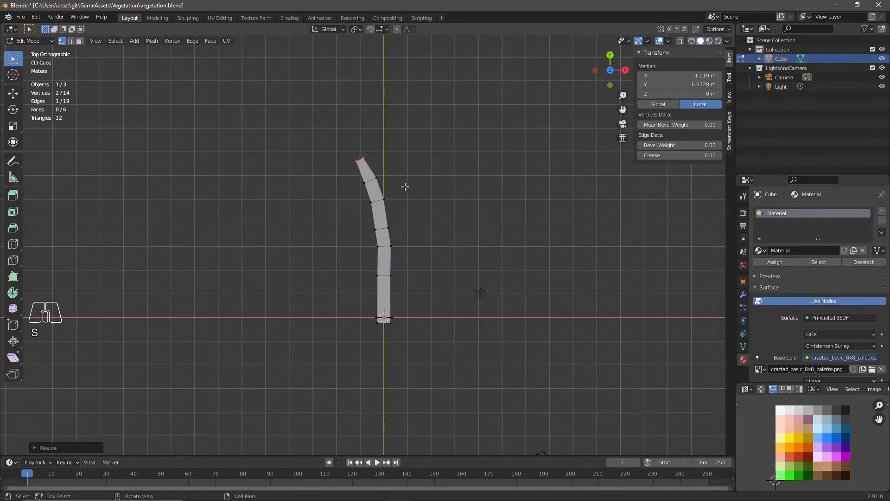
click(371, 180)
key(s)
click(415, 197)
drag(362, 195, 408, 240)
key(s)
click(412, 214)
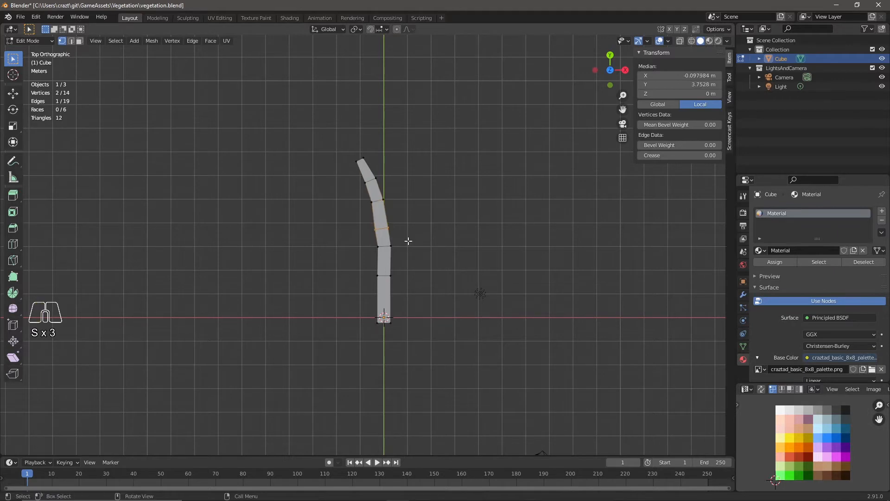
Step: Slide and move the blade's middle cross edges to even out the segments and smooth the curve
key(g)
key(g)
click(404, 230)
key(g)
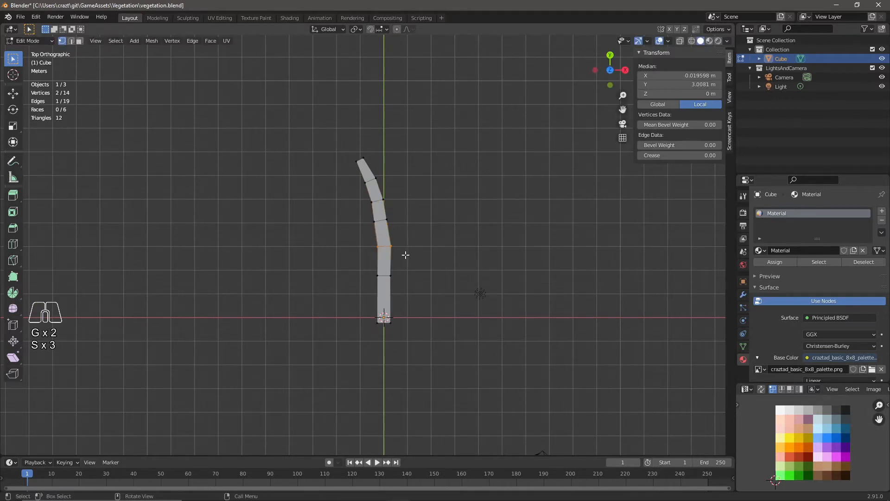
click(406, 253)
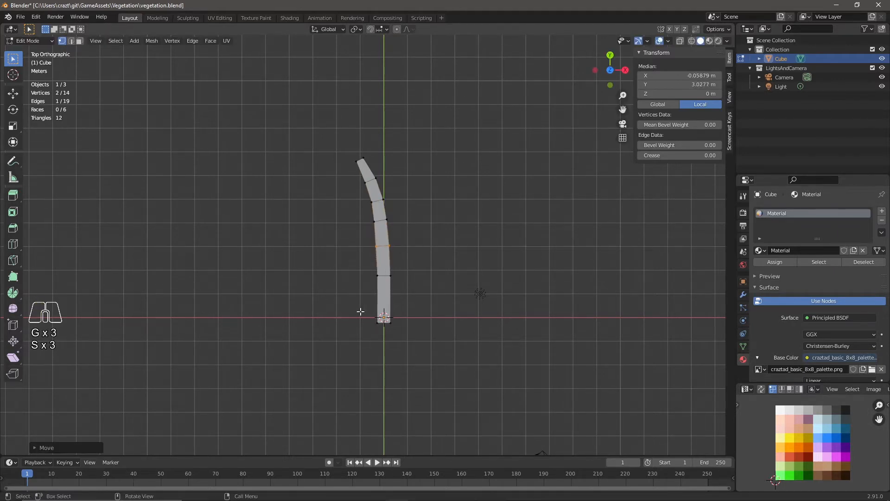
Step: Duplicate the blade's bottom segment once on its left side and once on its right side
drag(358, 275, 431, 352)
key(shift+d)
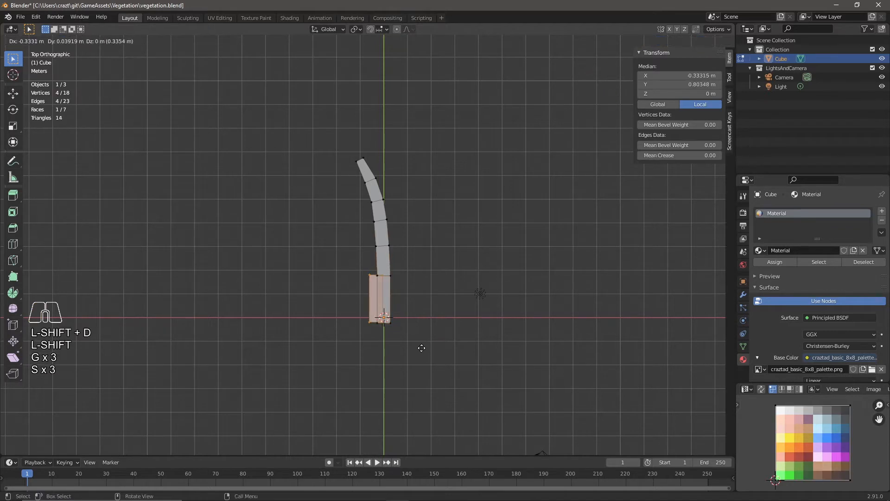
click(414, 344)
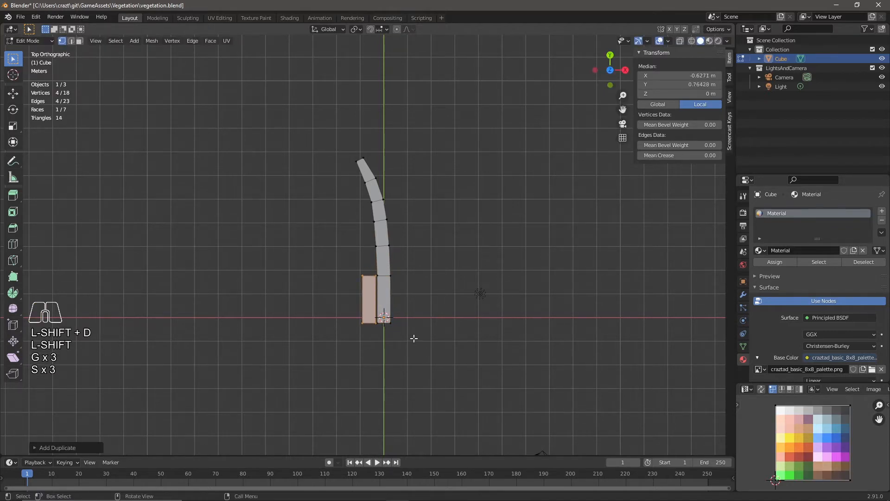
key(shift+d)
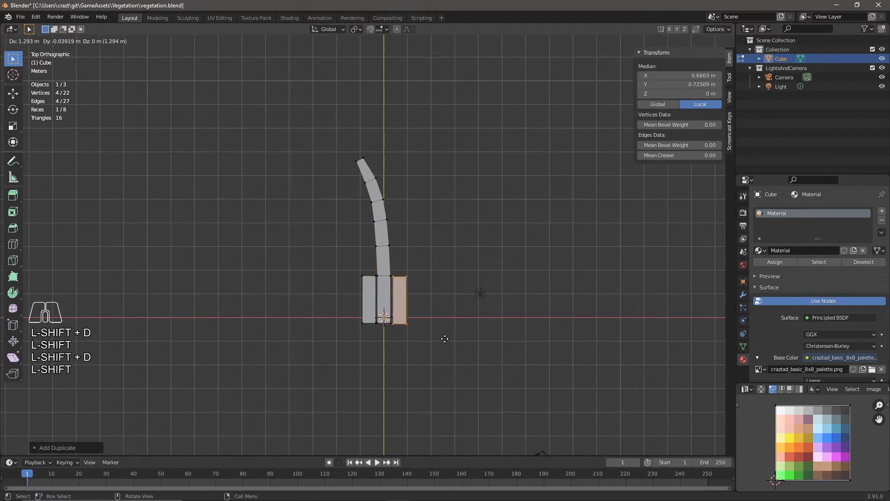
click(445, 339)
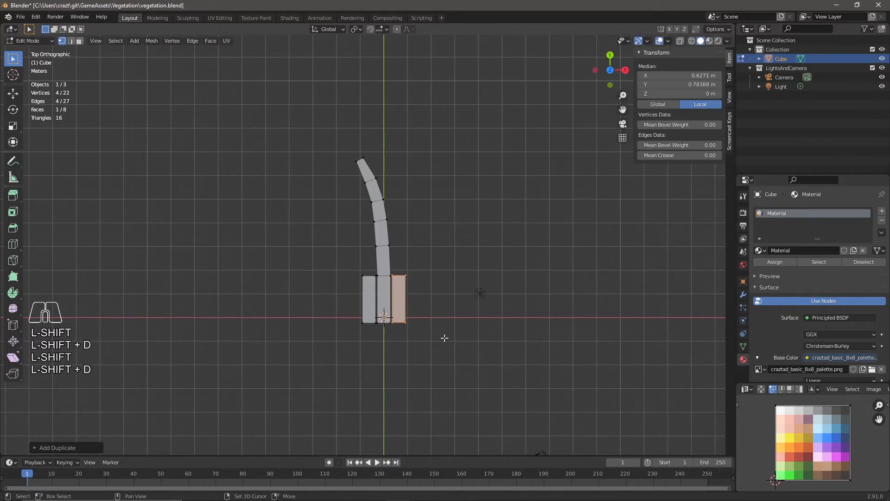
Step: Duplicate the bottom segment two more times on each side, making a row of seven strips
key(shift+d)
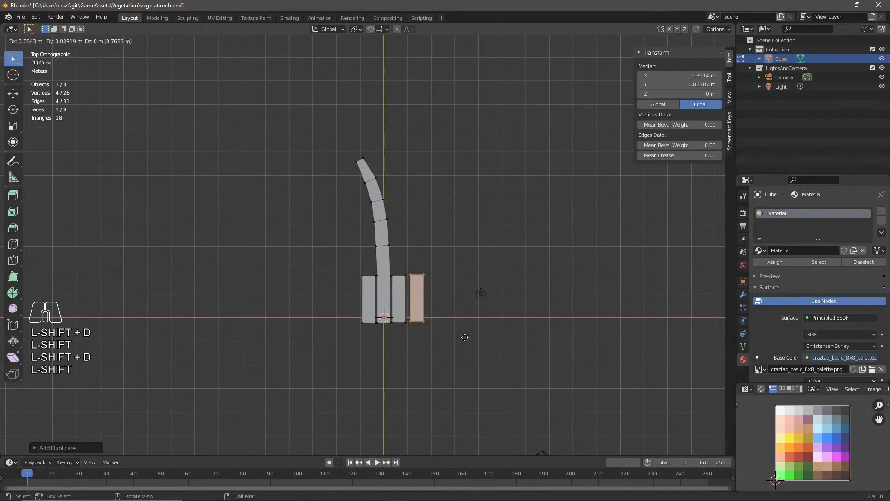
click(463, 338)
key(shift+d)
click(479, 338)
key(shift+d)
click(374, 340)
key(shift+d)
click(358, 339)
Step: Extrude the top edge of the strip left of centre upward into a curved blade leaning left
key(2)
click(369, 276)
ctrl+right_click(365, 259)
ctrl+right_click(364, 244)
ctrl+right_click(363, 228)
ctrl+right_click(357, 212)
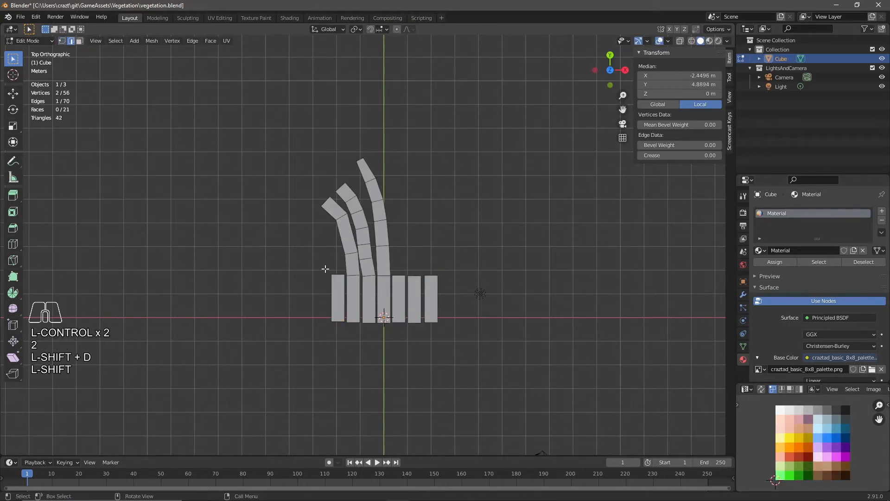
Step: Extrude the top edges of the strips right of centre upward into curved blades leaning right
click(399, 275)
ctrl+right_click(399, 262)
ctrl+right_click(399, 241)
ctrl+right_click(399, 227)
ctrl+right_click(404, 211)
ctrl+right_click(413, 198)
ctrl+right_click(423, 186)
click(414, 276)
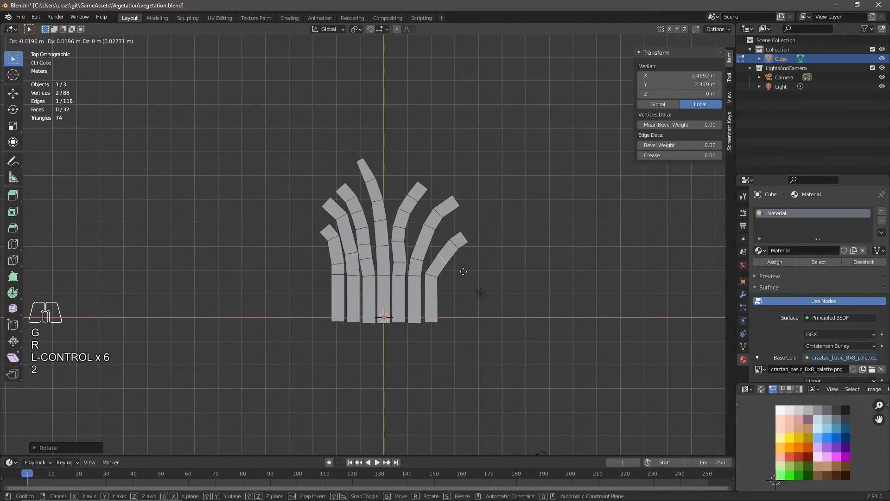
Step: Scale the tip edges of the three blades right of centre
click(464, 237)
key(s)
click(464, 238)
click(456, 200)
key(s)
click(456, 202)
click(423, 185)
key(s)
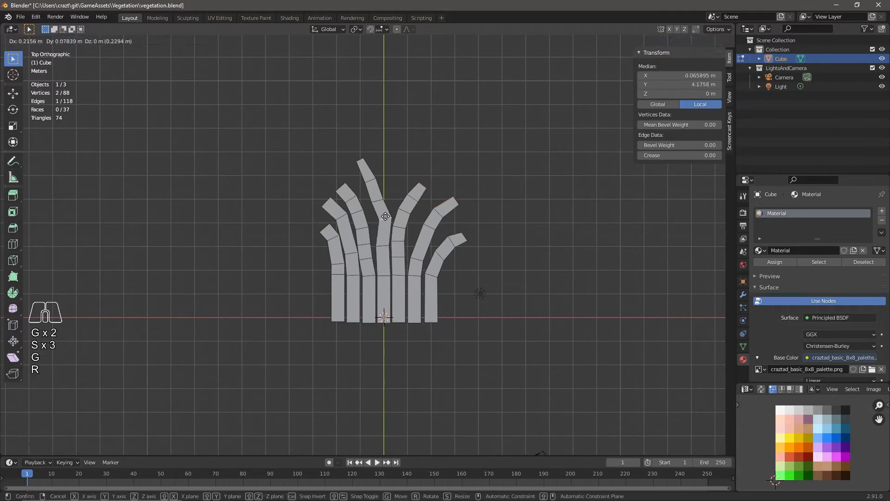
Step: Move the centre blade's upper cross edge and tip slightly up and to the right
click(372, 181)
key(g)
click(375, 176)
click(361, 161)
key(g)
click(365, 157)
Step: Reposition and scale cross edges of the blades left of centre to refine their curves
click(366, 259)
key(g)
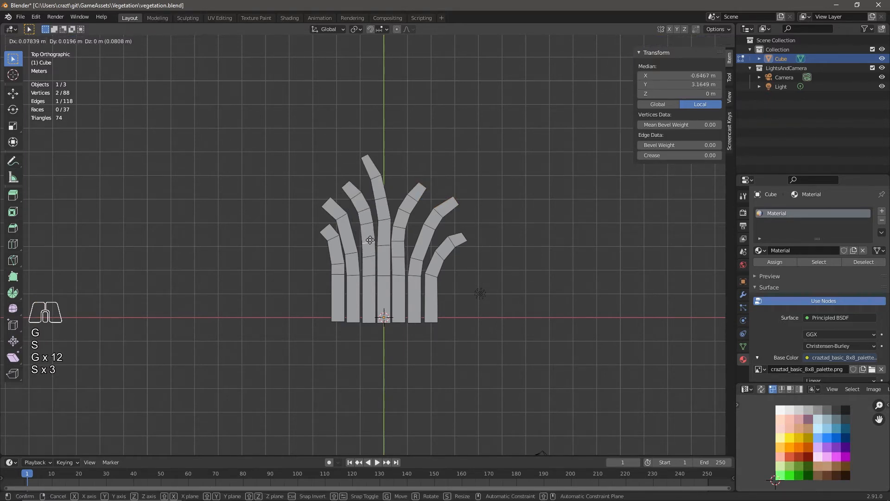
key(g)
key(s)
key(Escape)
key(s)
Step: Extrude all the blades about 0.34 m upward along Z to give them thickness
middle_drag(507, 328, 455, 255)
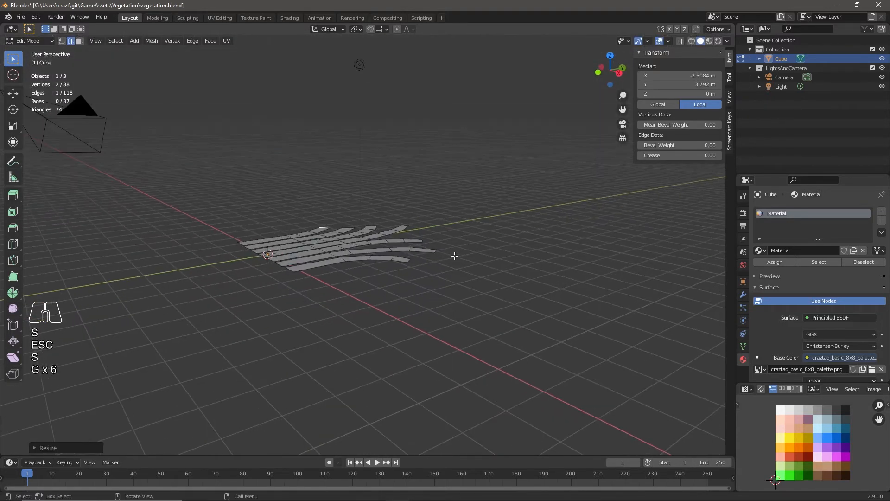
key(a)
key(e)
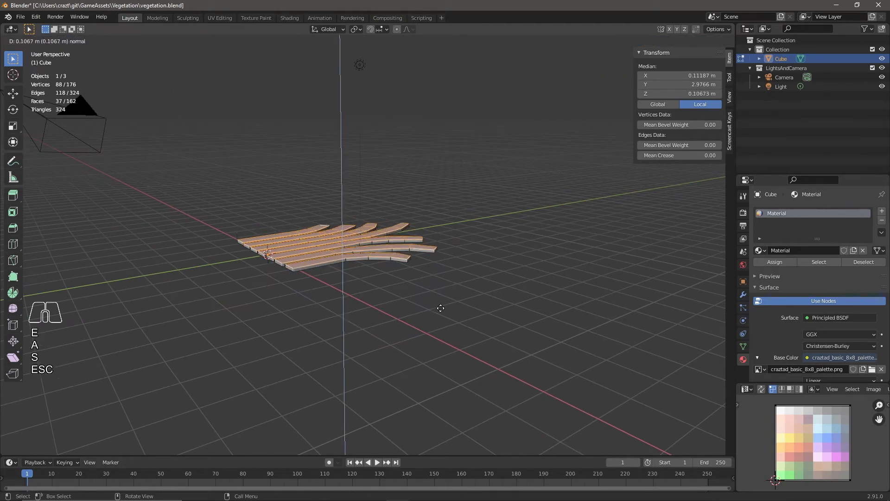
click(441, 302)
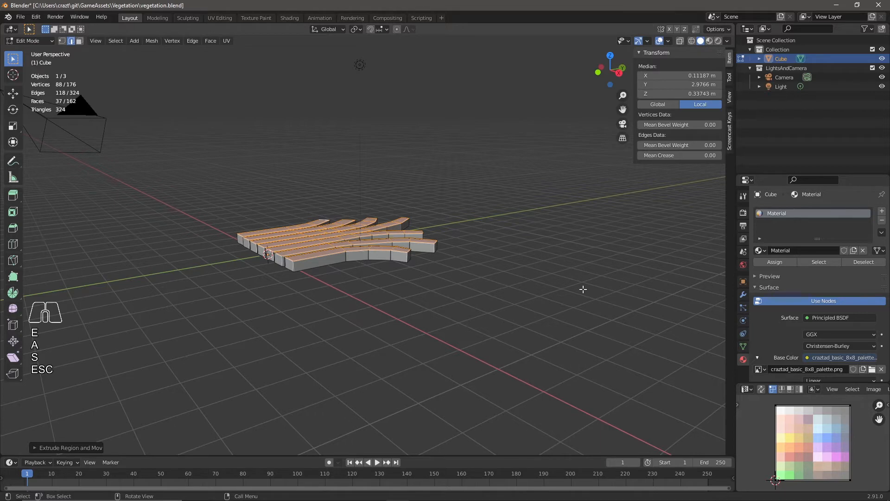
Step: Add a Subdivision Surface modifier to the blades with viewport and render levels set to 3
click(743, 294)
click(798, 211)
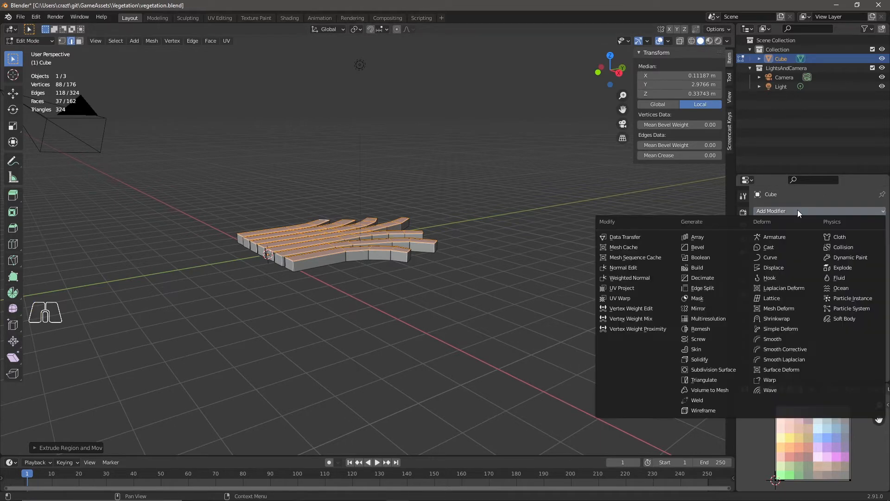
click(712, 370)
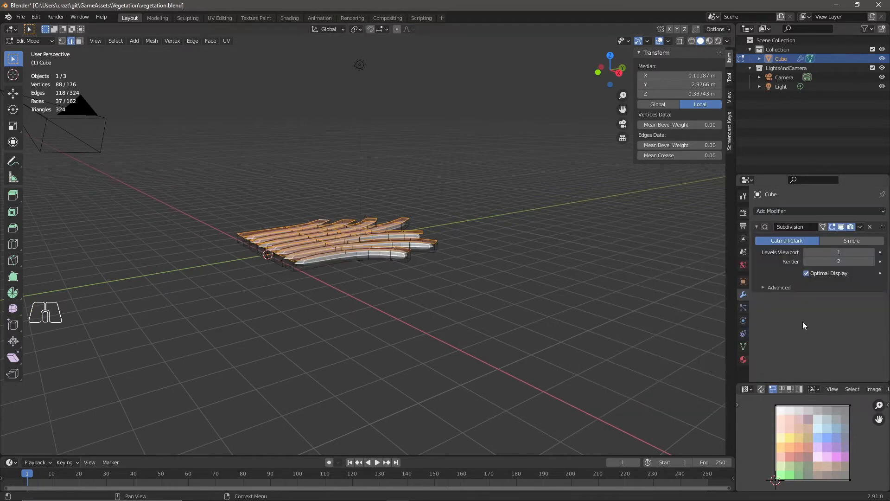
click(872, 251)
click(871, 252)
click(872, 261)
middle_drag(347, 310, 391, 391)
click(611, 72)
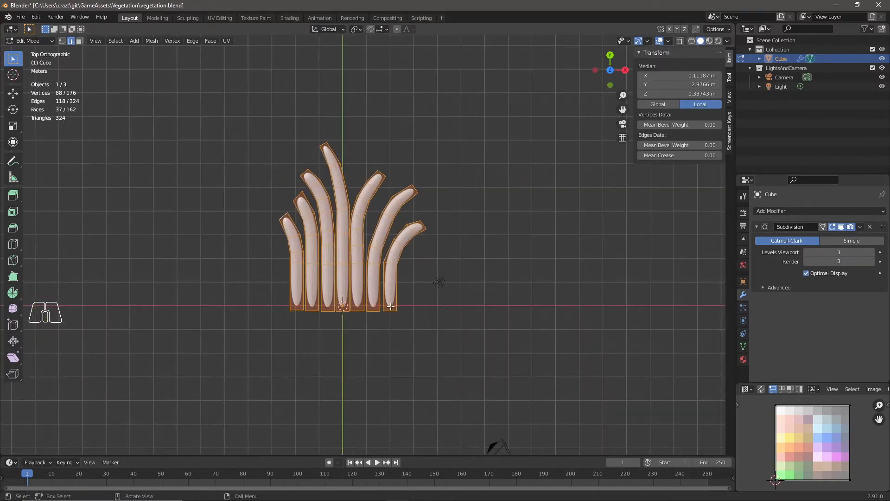
key(g)
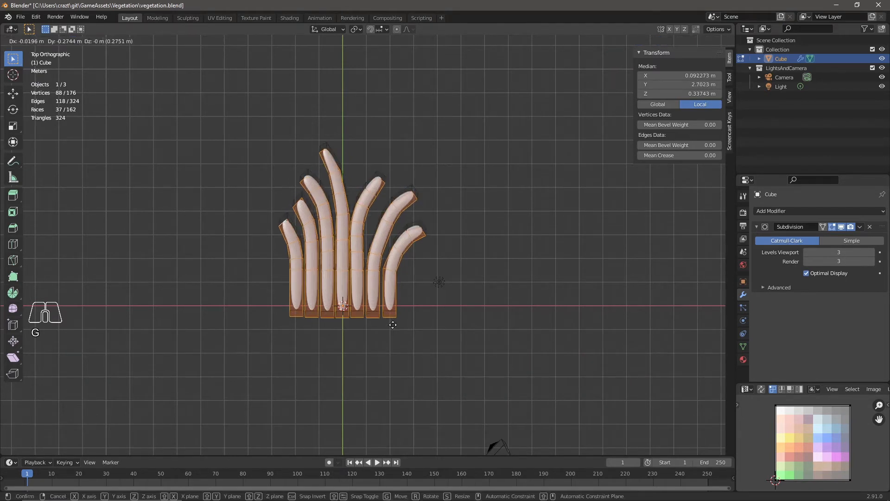
click(392, 324)
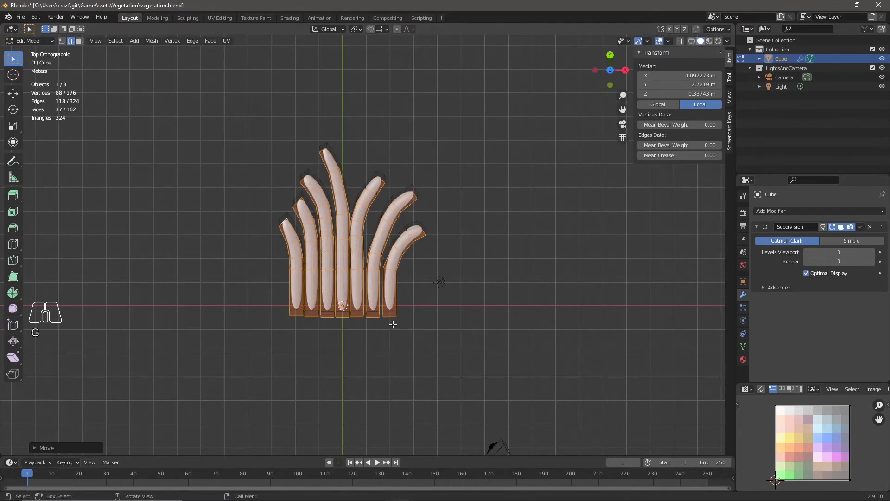
key(a)
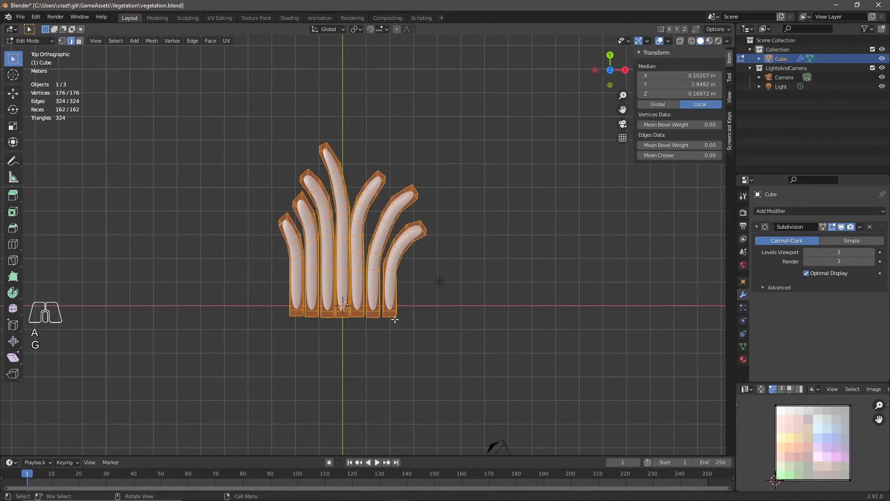
key(ctrl+z)
key(ctrl+z)
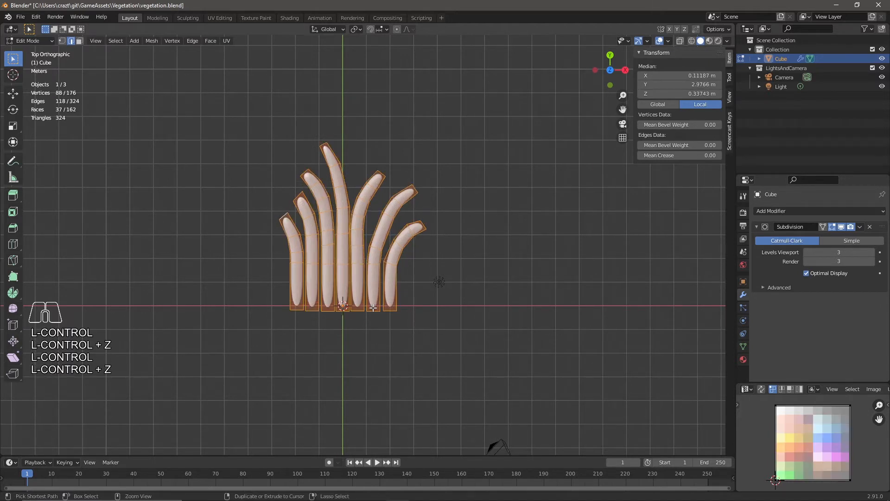
key(g)
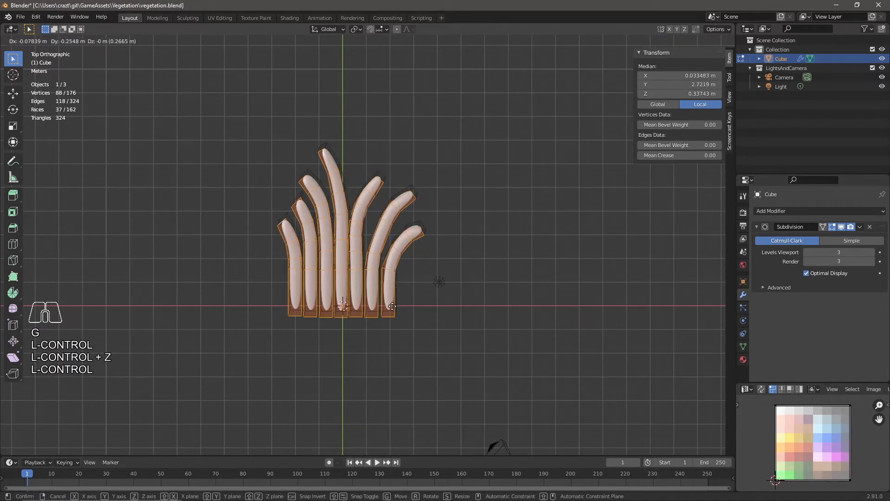
key(Escape)
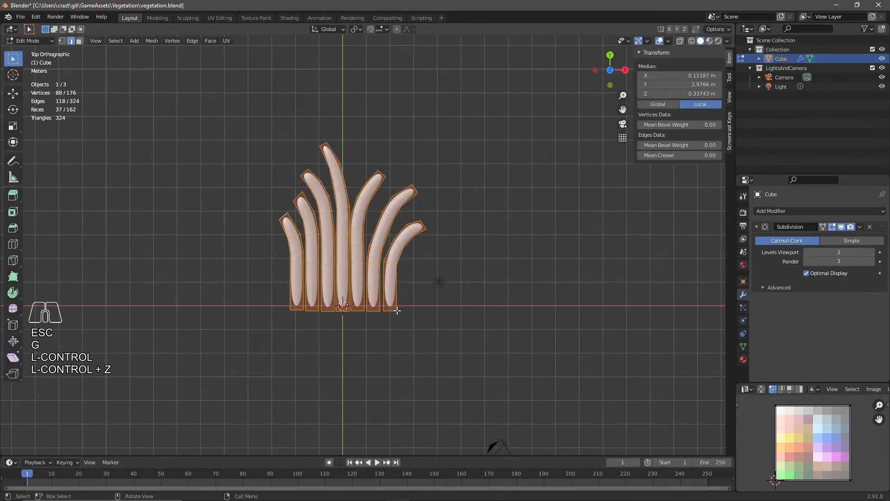
Step: Move all the blades about 0.2 m in the negative Y direction and stretch them along X by about 1.15
key(a)
key(g)
click(372, 307)
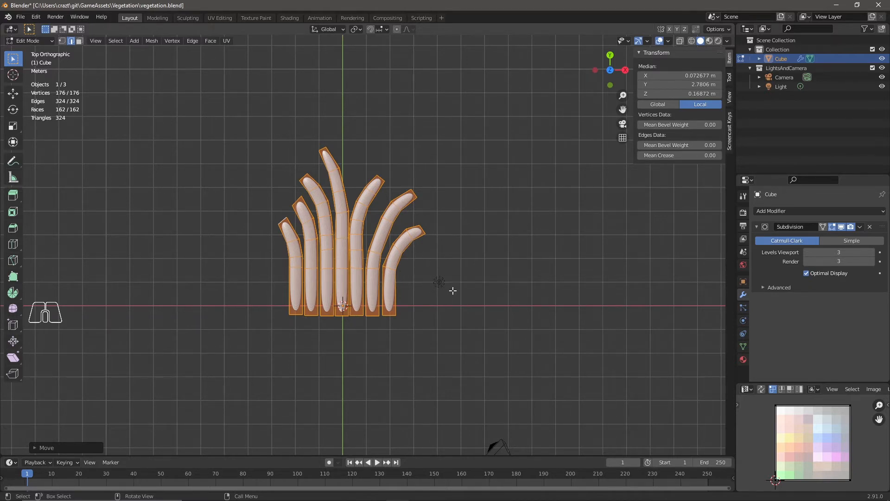
key(s)
key(x)
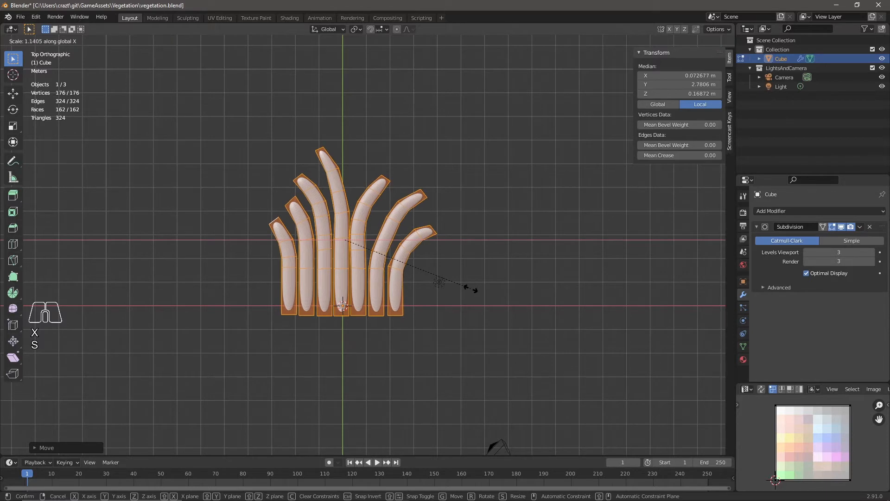
click(464, 291)
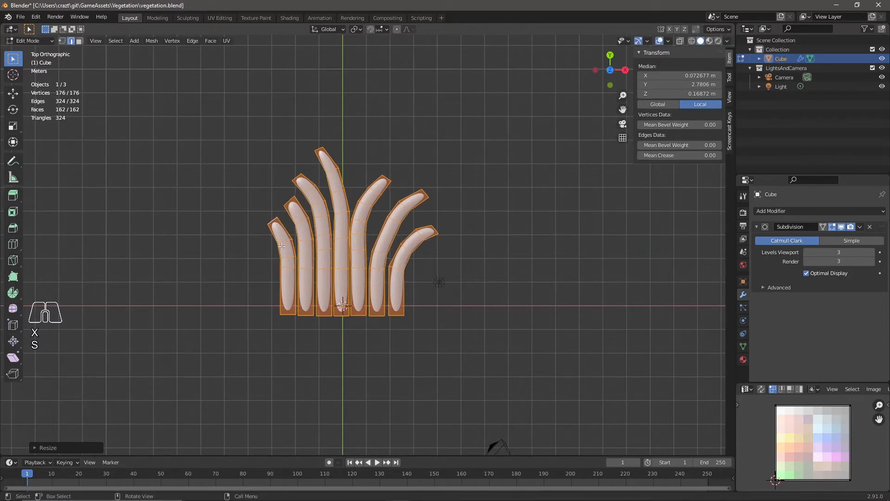
click(319, 149)
key(s)
key(Escape)
drag(293, 131, 341, 164)
key(s)
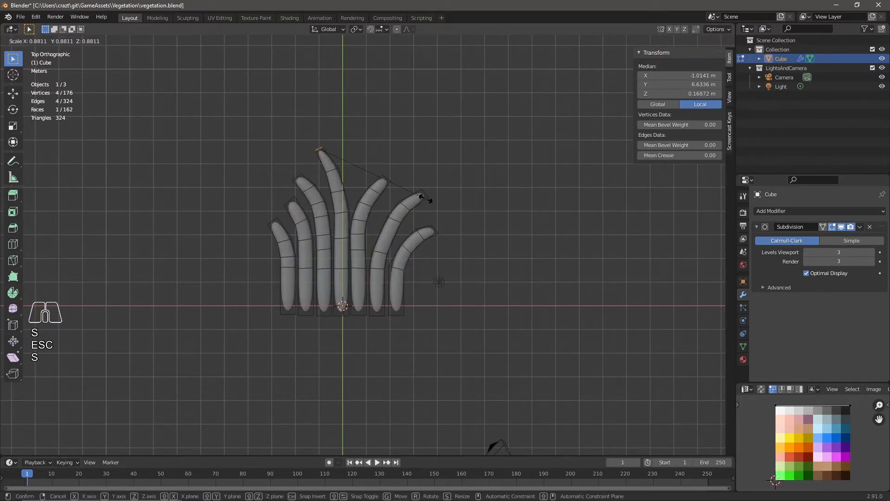
right_click(410, 195)
Step: Shift the whole blade just right of centre slightly towards the centre blade
click(360, 264)
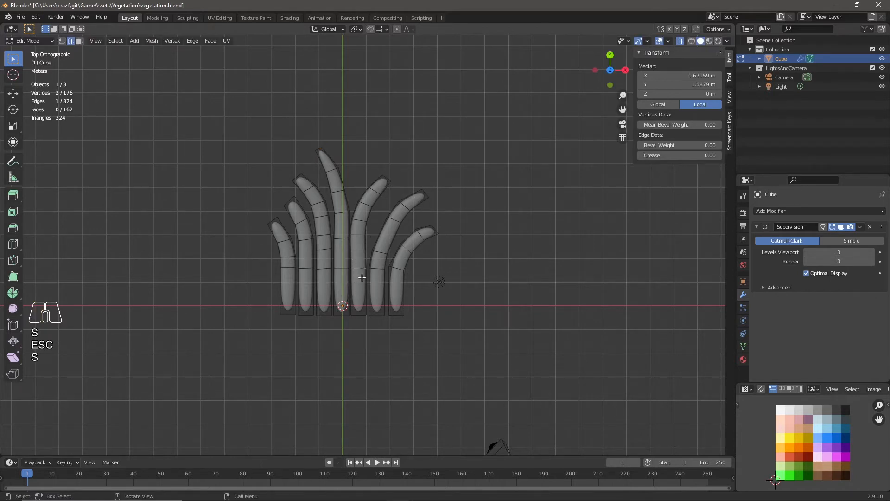
key(l)
key(g)
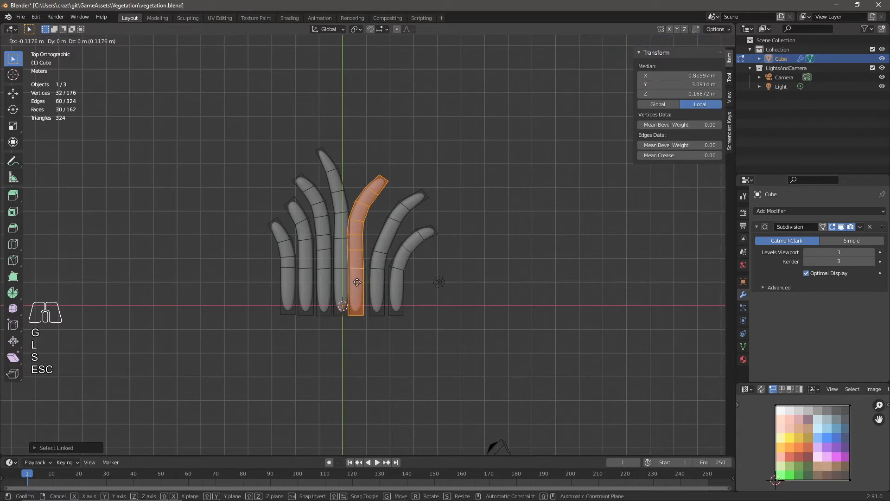
click(360, 281)
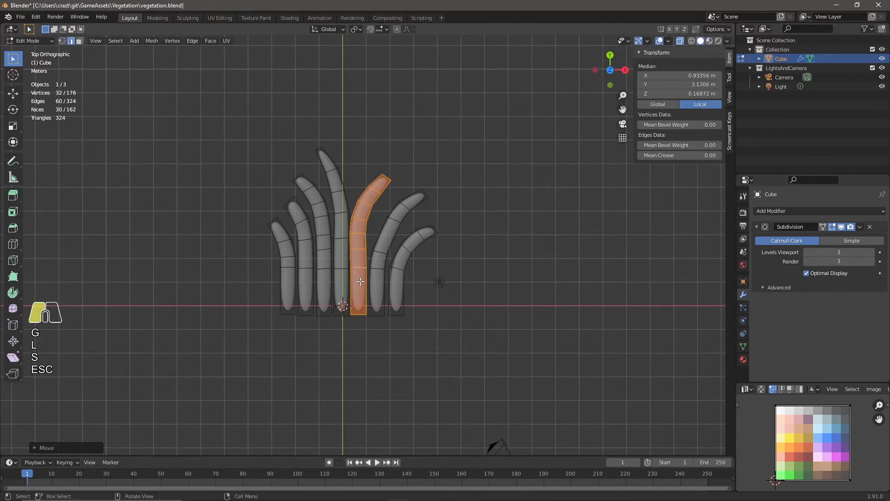
key(g)
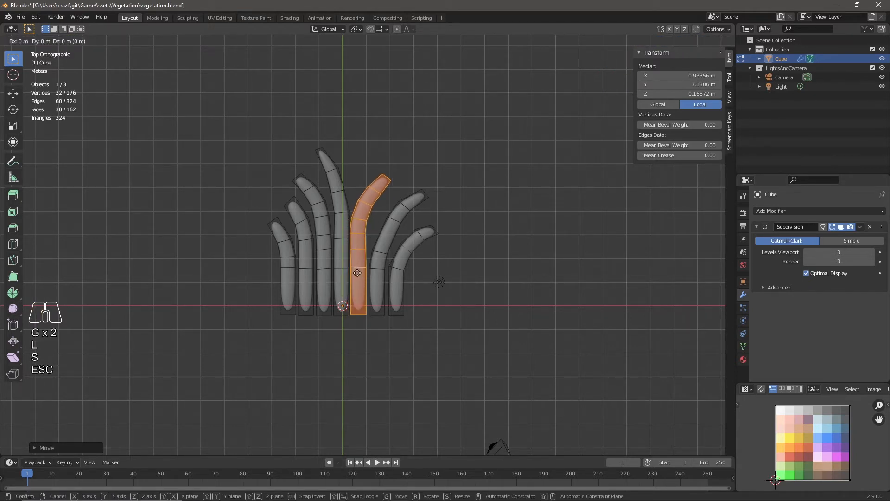
click(382, 262)
Step: Shift the two outer blades on the right side of the clump inward to close the gaps between their bases
click(376, 270)
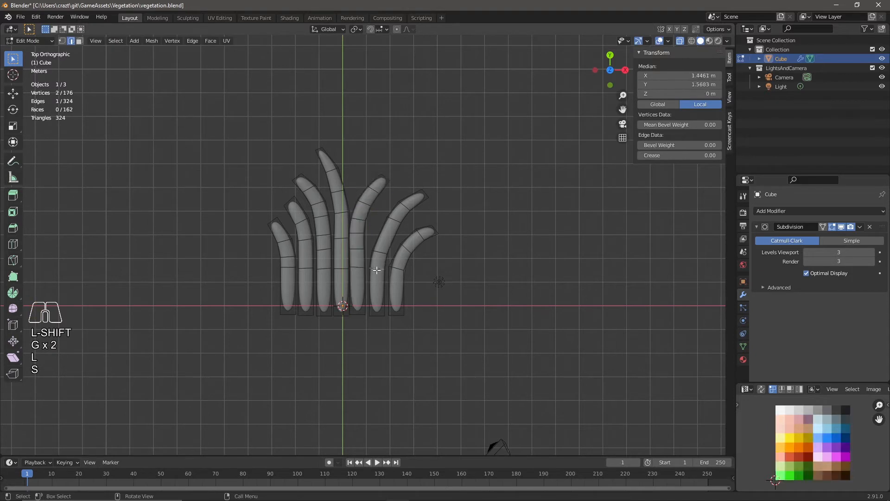
key(l)
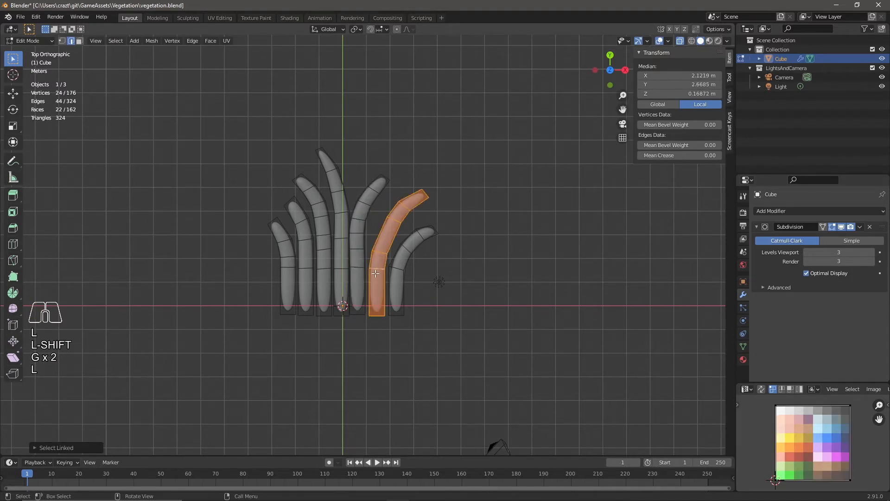
key(g)
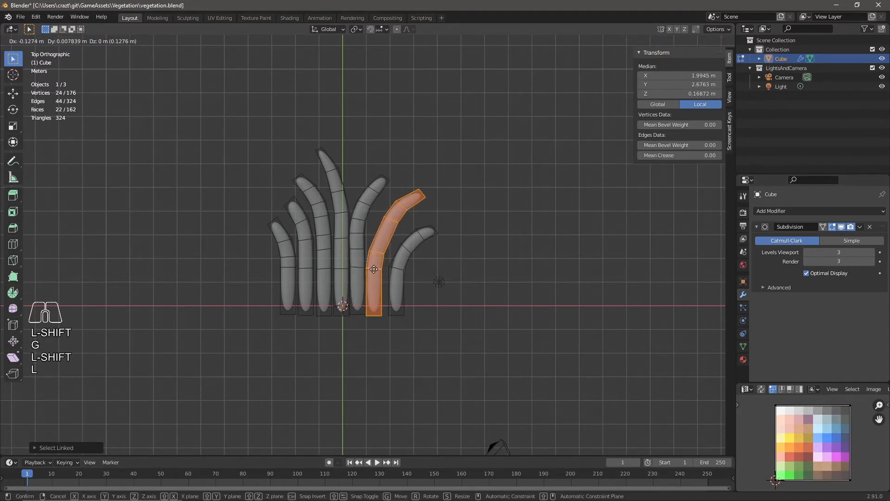
click(365, 270)
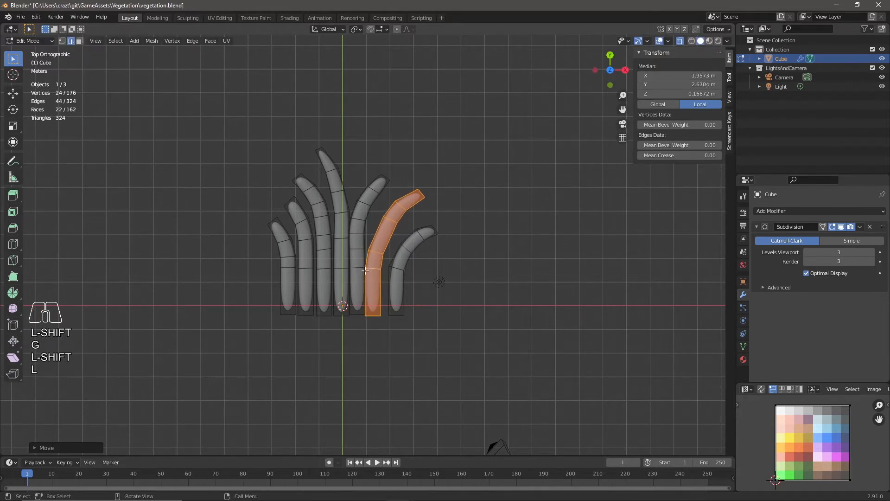
click(397, 270)
key(l)
key(g)
click(405, 278)
Step: Shift the three blades left of the centre blade inward one by one so their bases sit close together
click(322, 258)
key(l)
key(g)
click(322, 257)
click(300, 243)
key(l)
key(g)
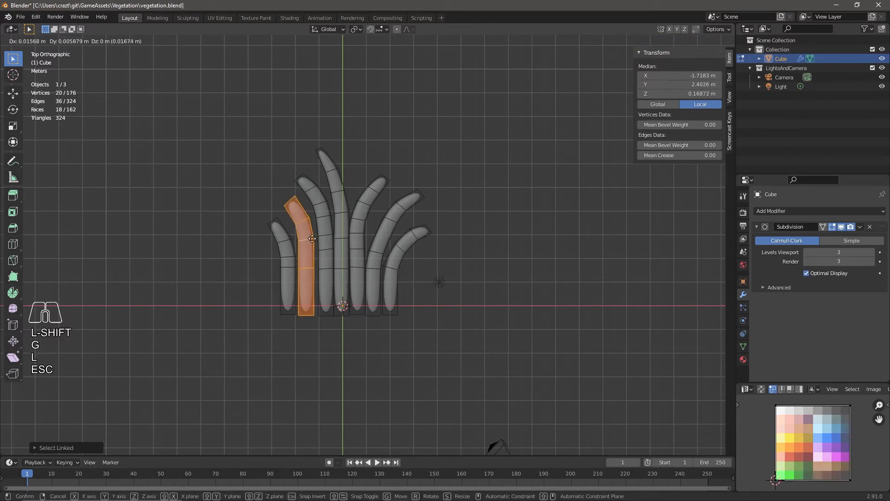
click(307, 243)
click(289, 257)
key(l)
key(g)
click(294, 255)
click(527, 288)
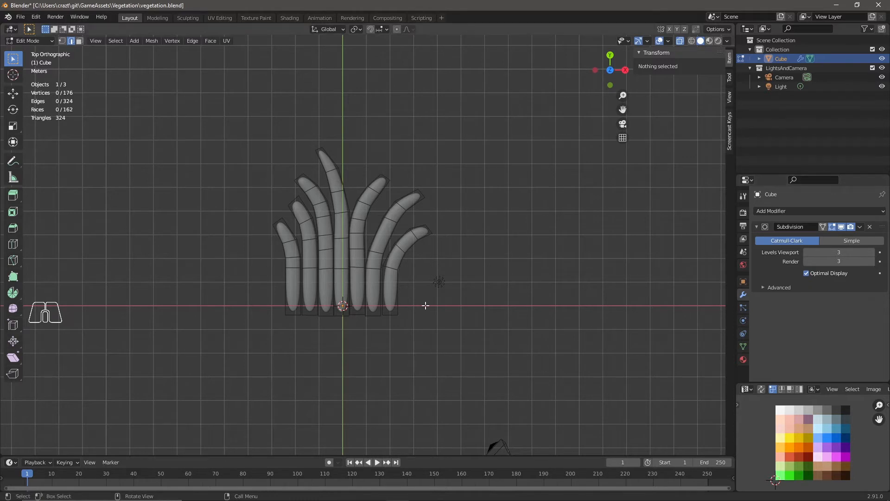
Step: Scale the UVs of all the blades to 0 and place them on the palette's bright green swatch
key(a)
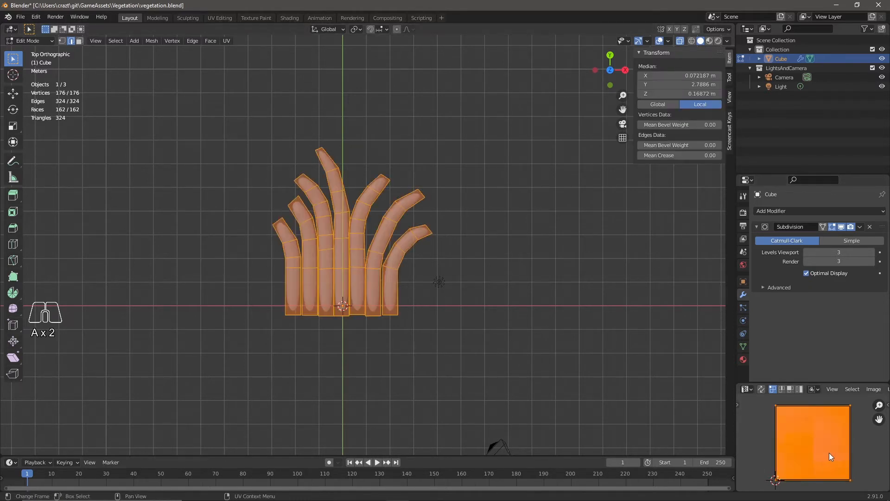
key(s)
key(KP_0)
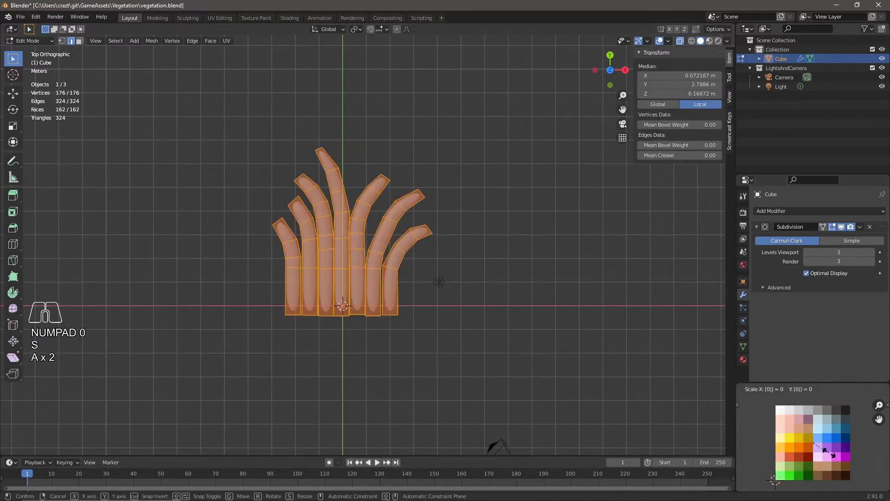
key(Return)
key(g)
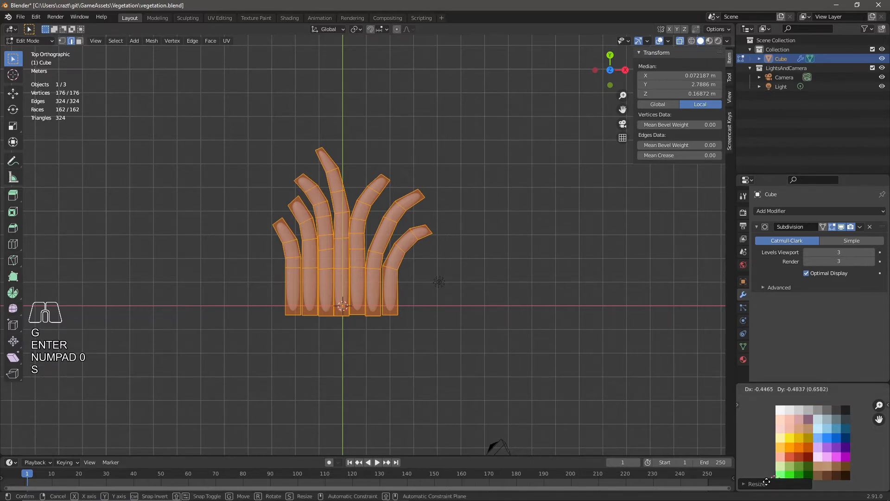
click(766, 478)
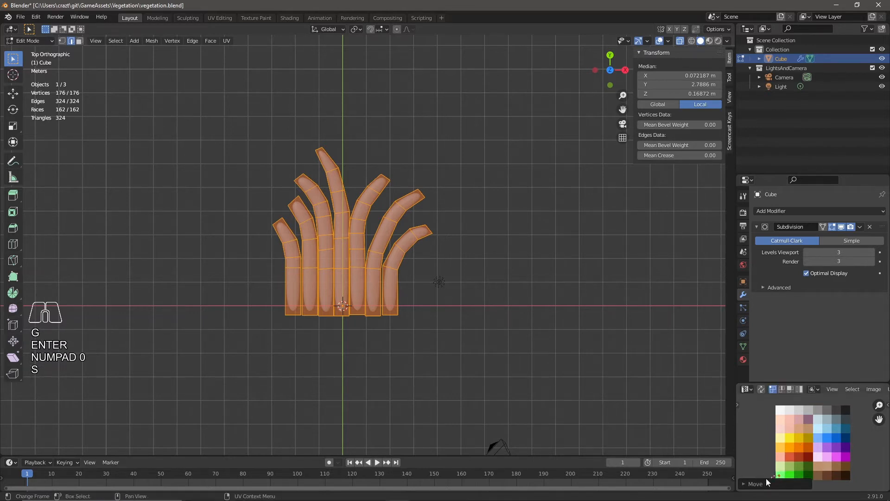
Step: Switch the viewport to Rendered shading and leave Edit Mode
key(z)
click(507, 261)
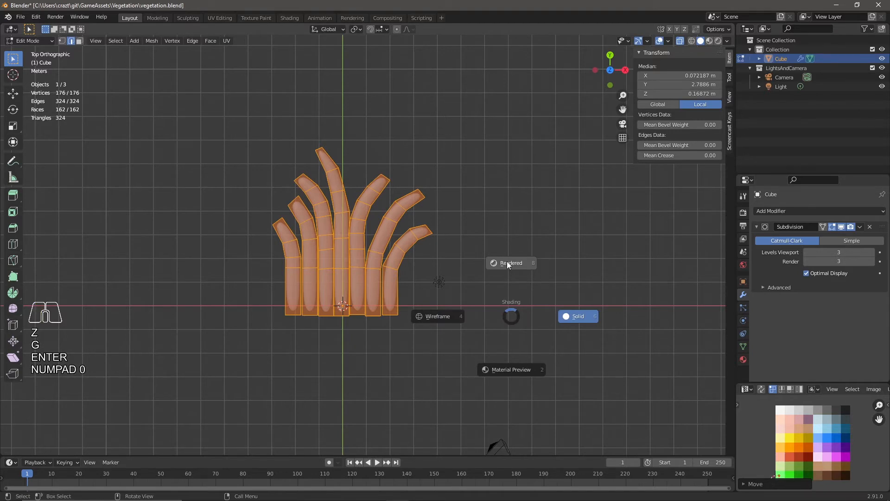
scroll(538, 353, down, 3)
key(Tab)
Step: Set the camera's X, Y and Z location to 0 m and its X, Y and Z rotation to 0°
click(446, 368)
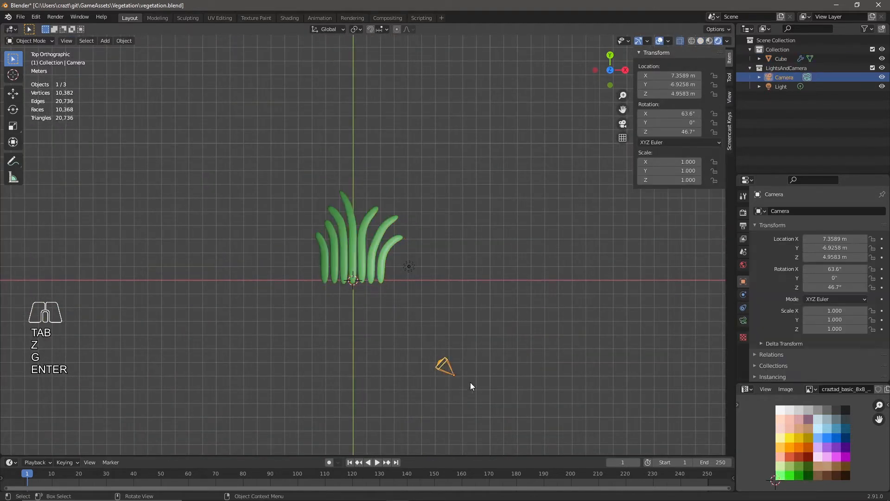
drag(684, 89, 676, 78)
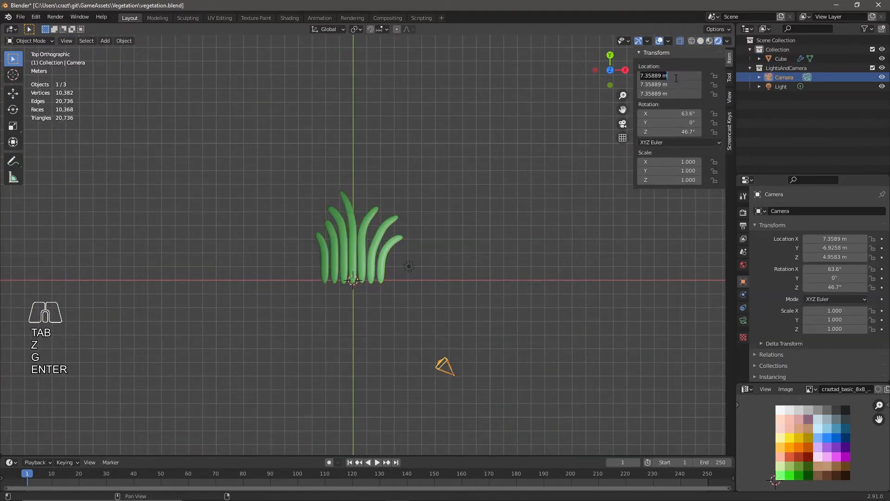
text(0)
key(Return)
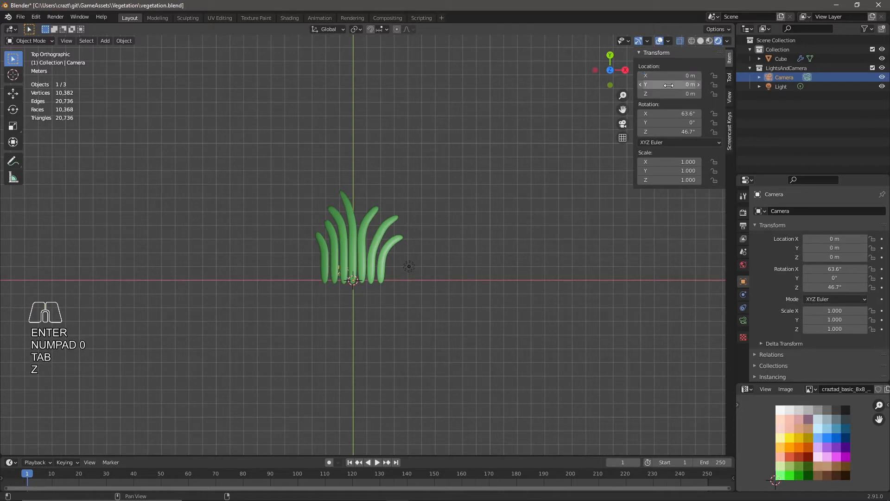
drag(677, 112, 677, 132)
text(0)
key(Return)
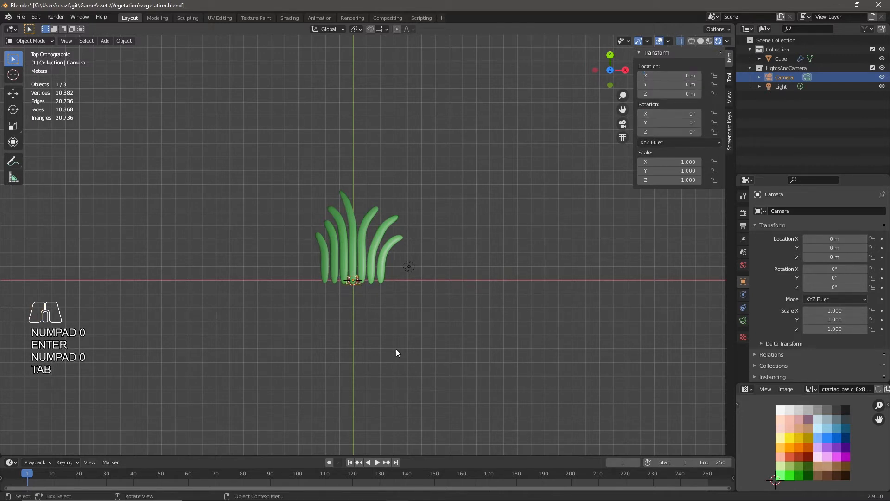
Step: Raise the camera about 11.5 m along Z above the grass clump
middle_drag(427, 355, 457, 297)
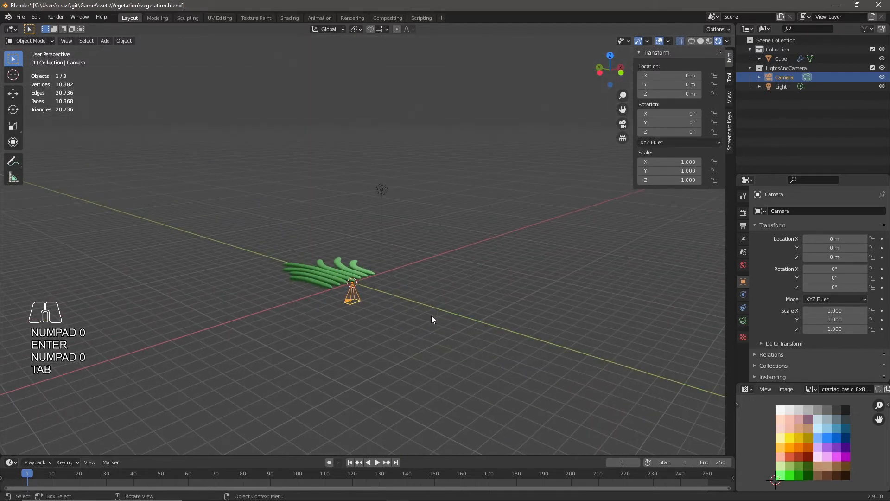
key(g)
key(z)
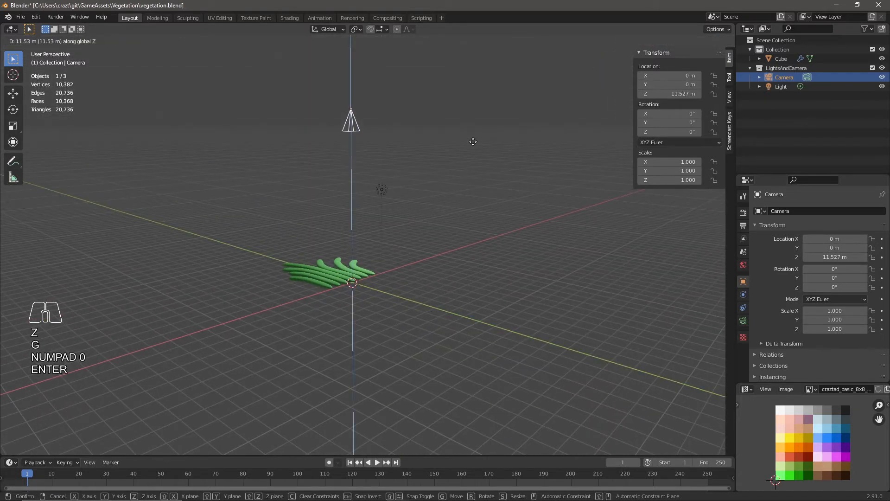
click(473, 141)
Step: Set the render output resolution to 1024 px by 1024 px
click(743, 226)
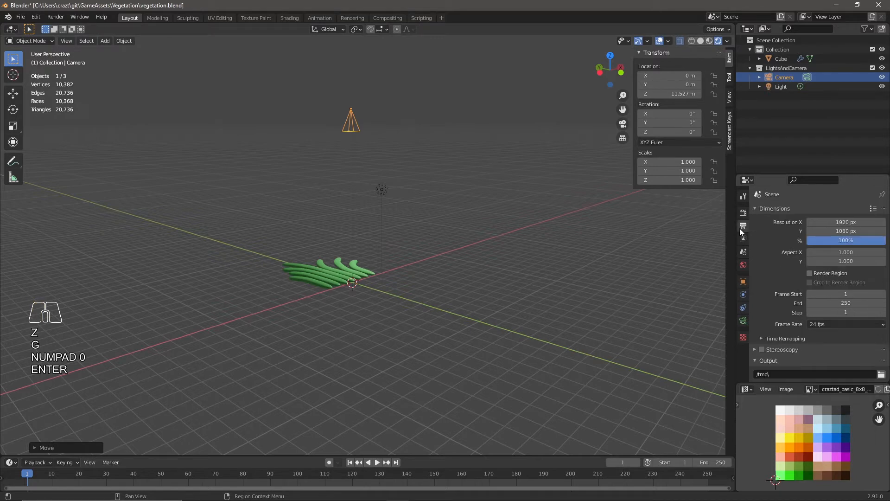
double_click(844, 223)
text(1024)
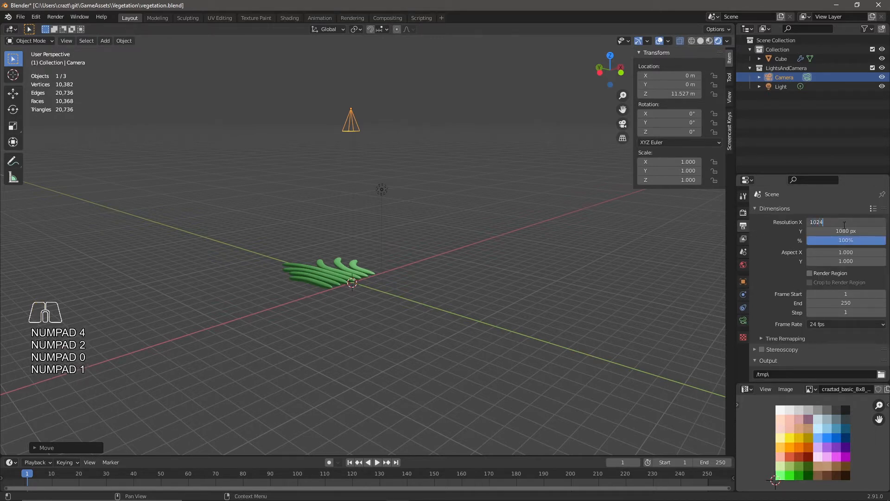
key(Return)
double_click(852, 231)
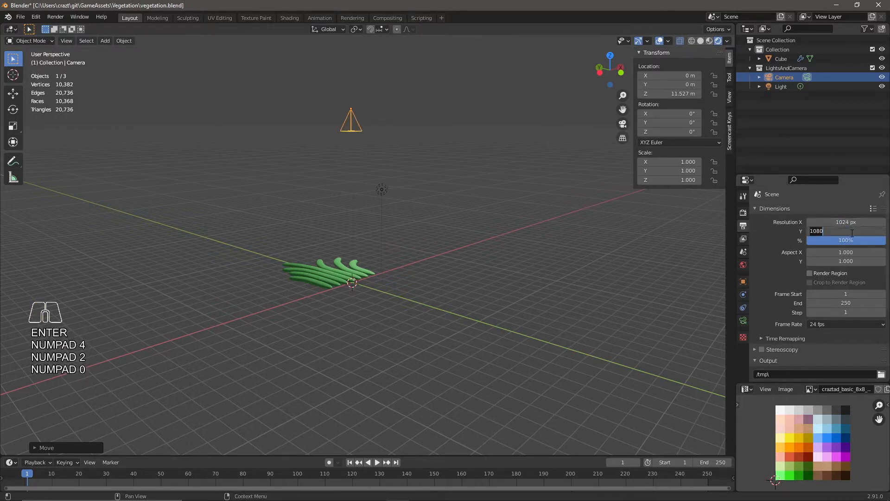
text(1024)
key(Return)
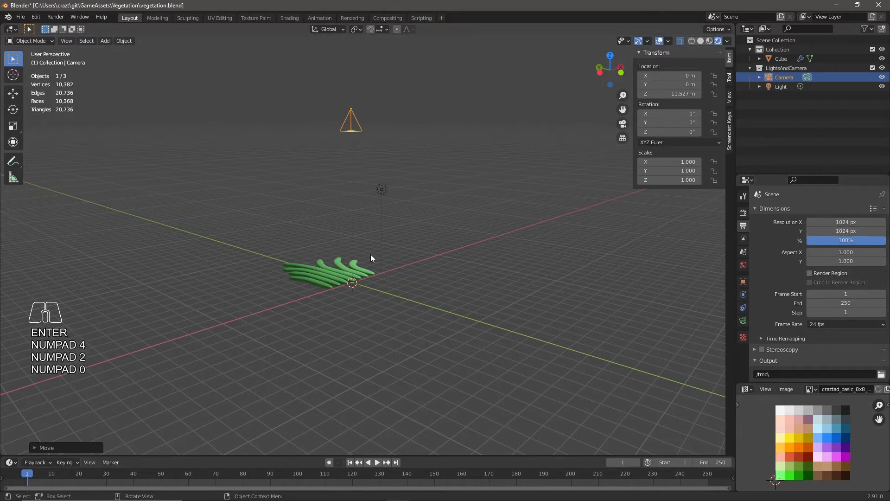
Step: Look through the camera and scale the grass clump down to about 0.304 in the lower-left part of the frame
click(623, 124)
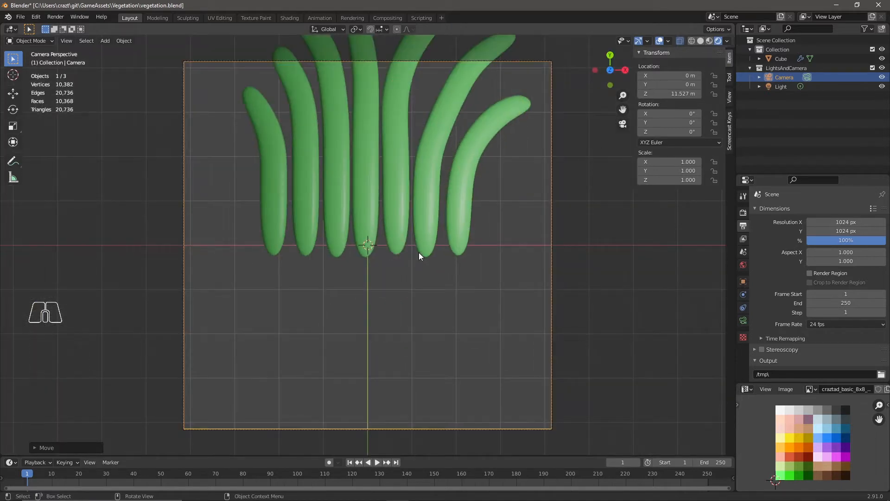
scroll(414, 272, down, 2)
scroll(414, 277, down, 1)
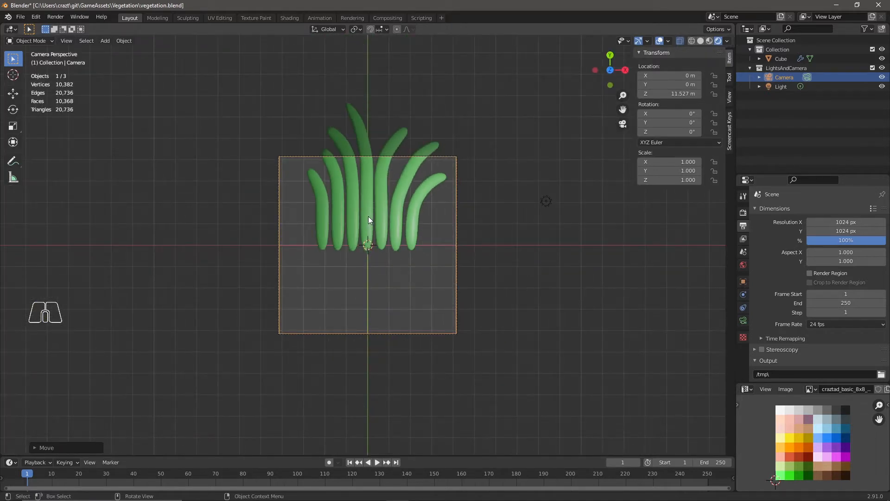
click(375, 241)
key(g)
key(s)
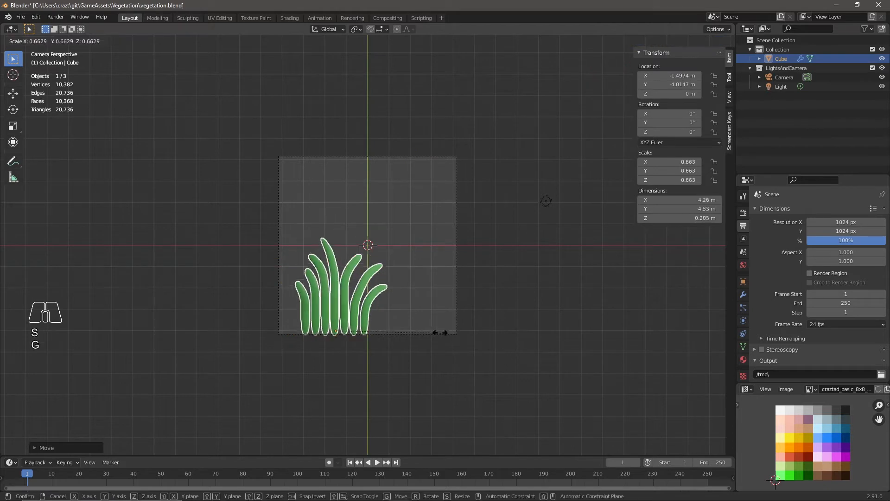
click(382, 316)
Step: Move the grass clump into the camera frame's lower-left corner, at about X -3.04 m and Y -3.74 m
key(g)
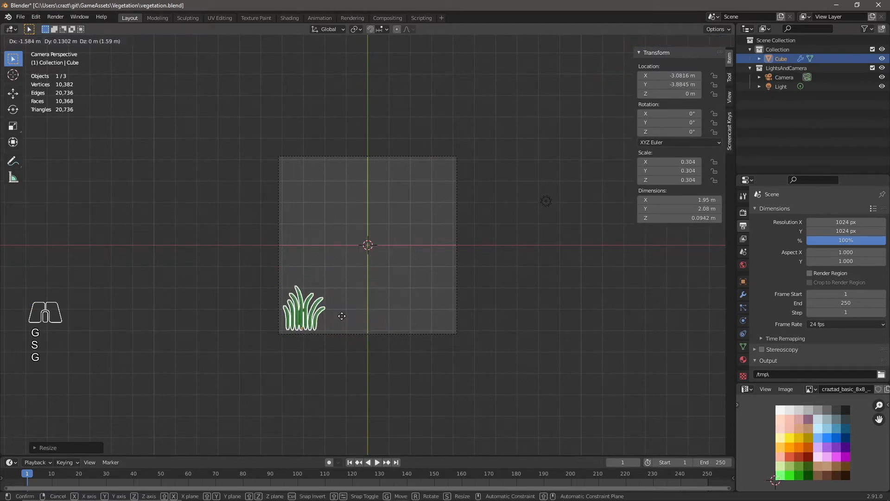
click(341, 313)
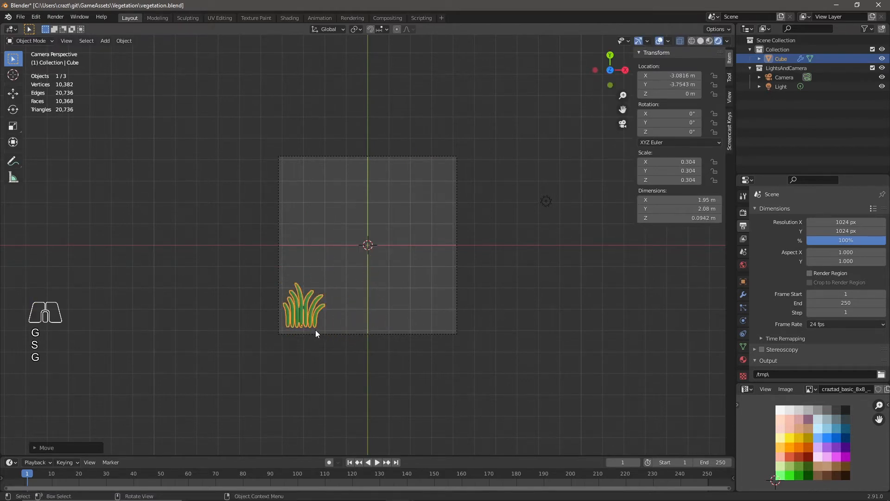
scroll(315, 330, up, 2)
key(g)
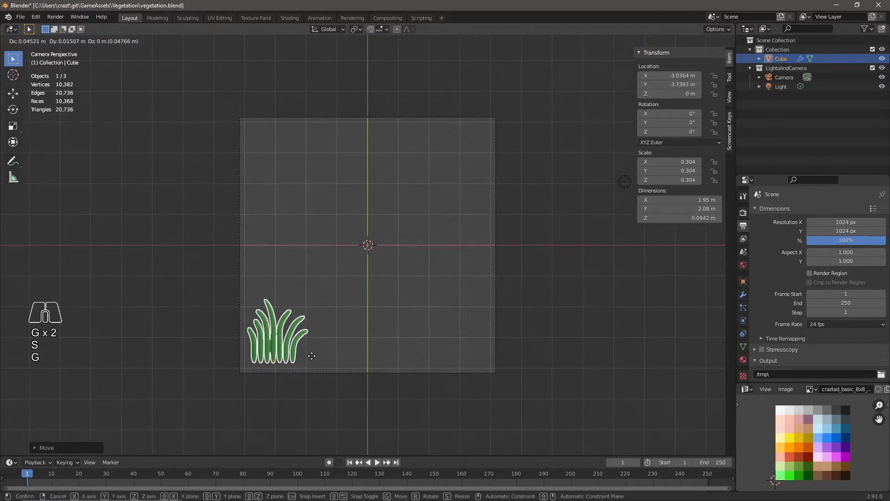
click(313, 359)
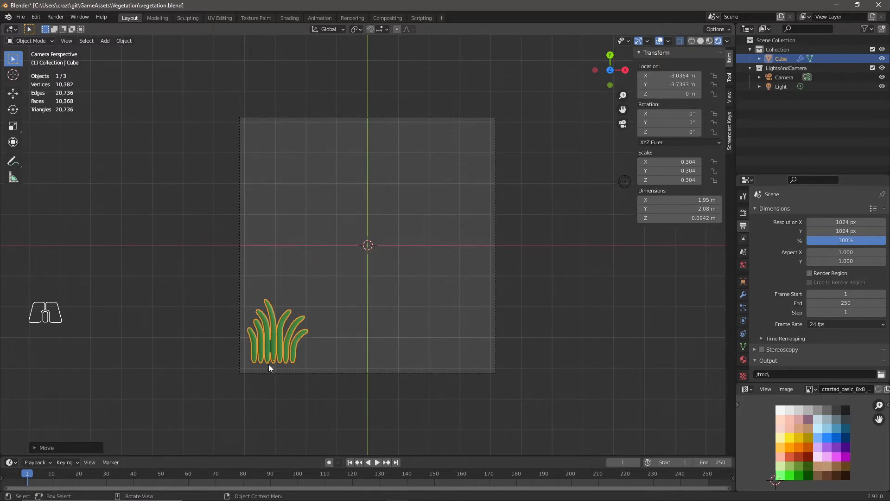
scroll(274, 358, up, 2)
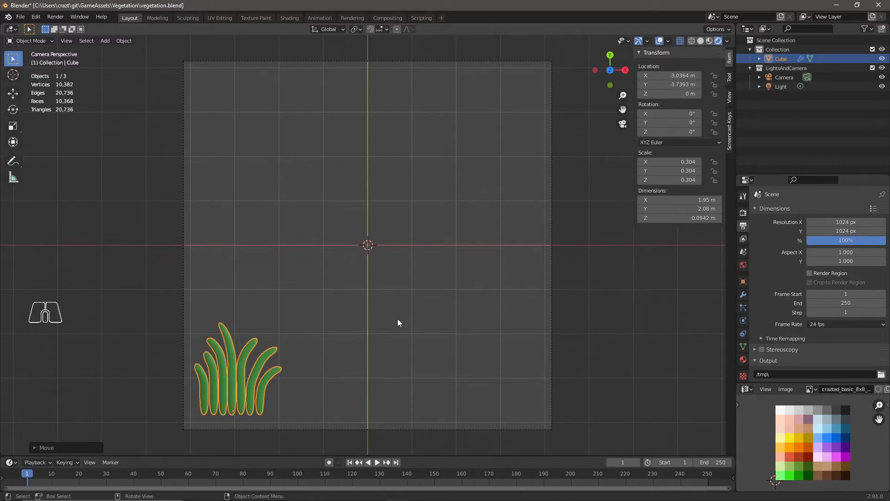
Step: Set the light's X, Y and Z location to 0 m
scroll(384, 329, down, 6)
click(487, 218)
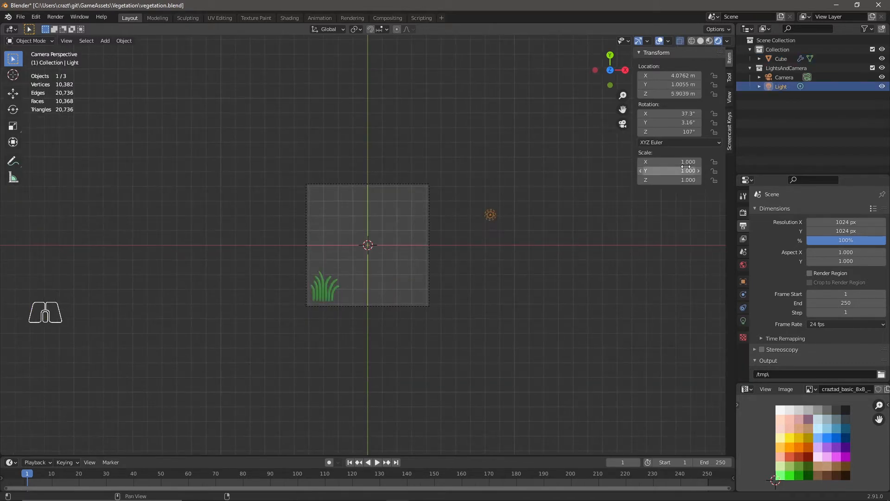
drag(670, 94, 680, 69)
text(0)
key(Return)
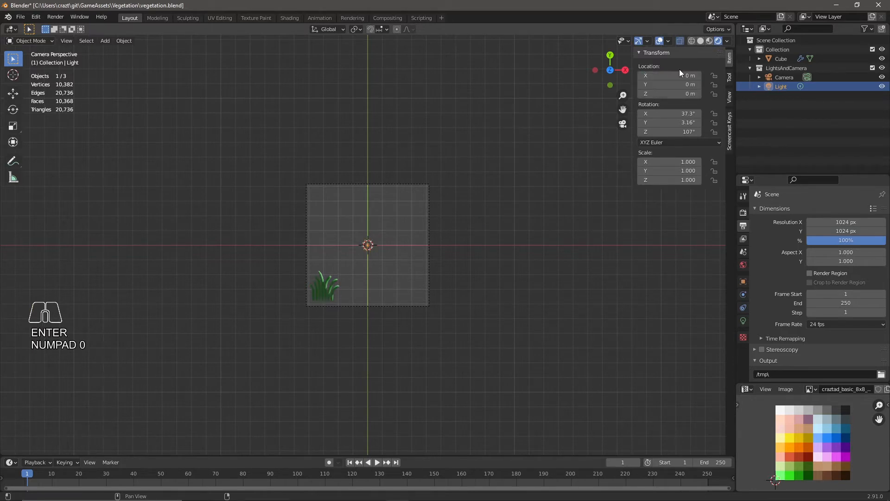
Step: Change the light type to Area and set its X, Y and Z rotation to 0°
middle_drag(435, 331, 580, 277)
click(743, 319)
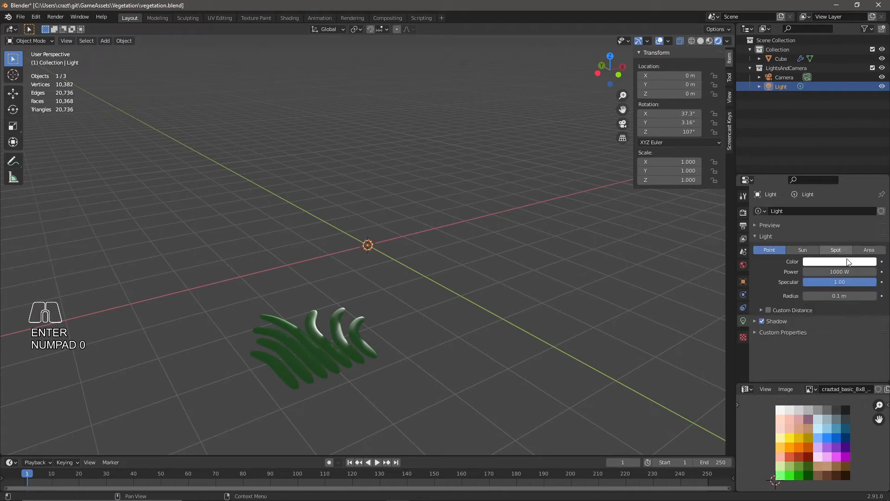
click(869, 249)
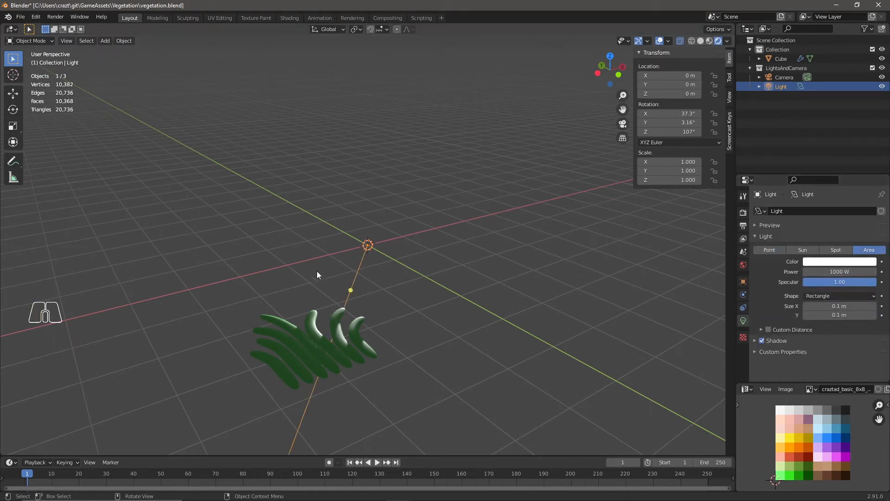
drag(672, 113, 672, 131)
text(0)
key(Return)
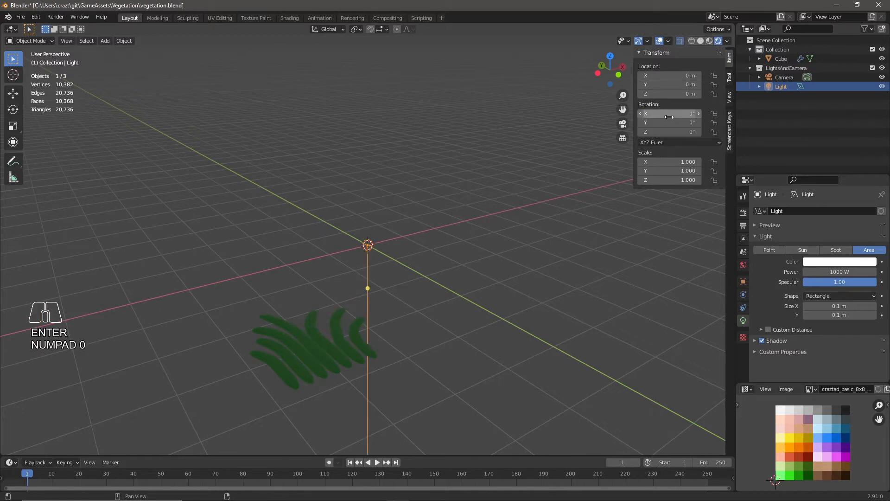
Step: Raise the area light about 10.3 m along Z, just below the camera
key(g)
key(z)
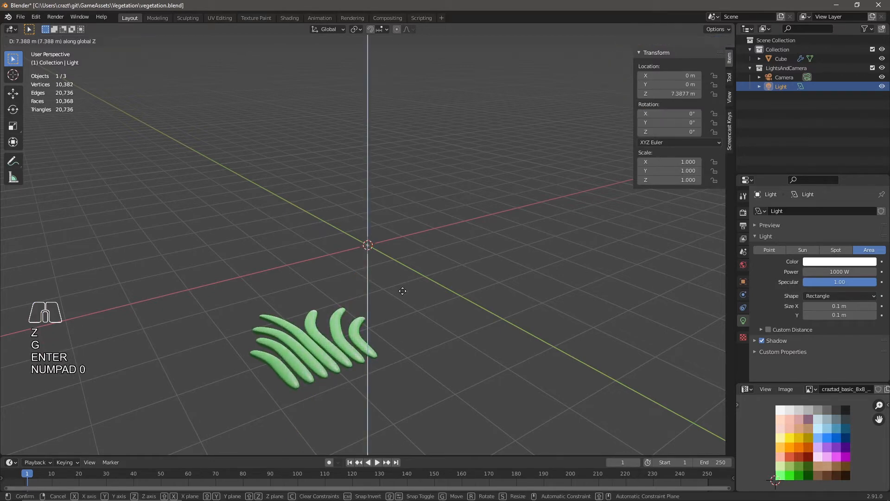
click(407, 71)
scroll(622, 247, down, 6)
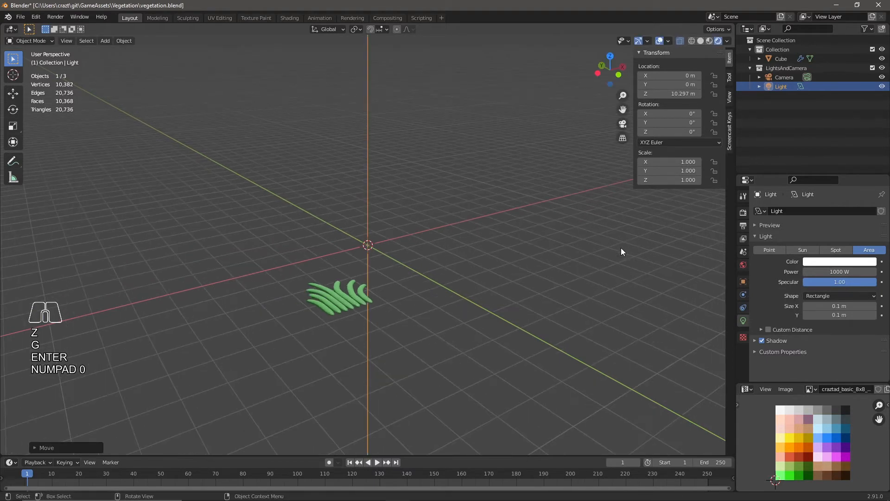
Step: Set the area light's power to 5000 W and check it with a test render
click(834, 273)
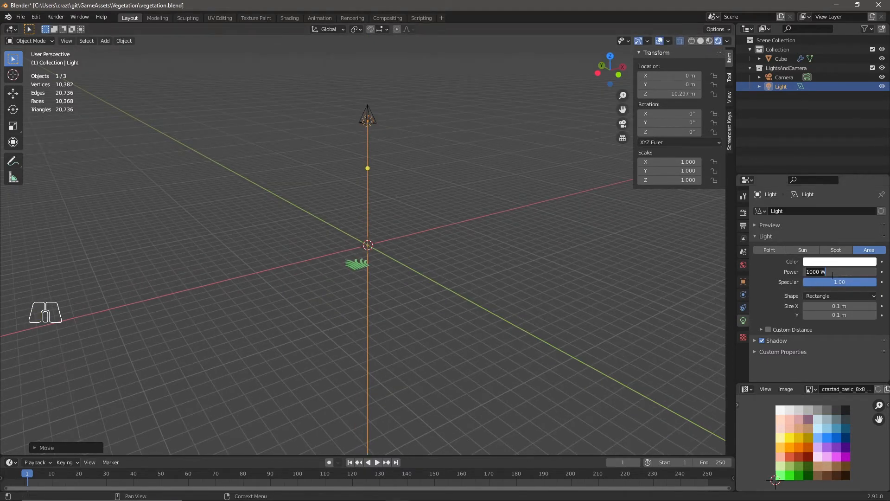
text(5000)
key(Return)
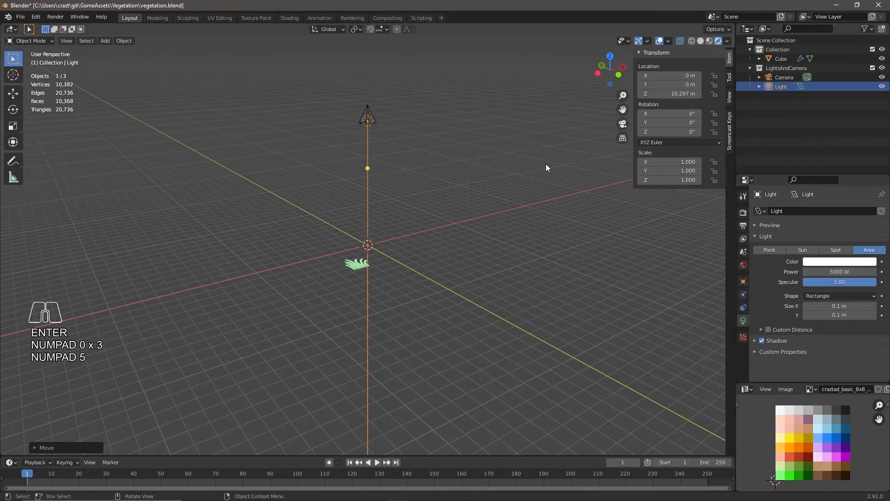
key(F12)
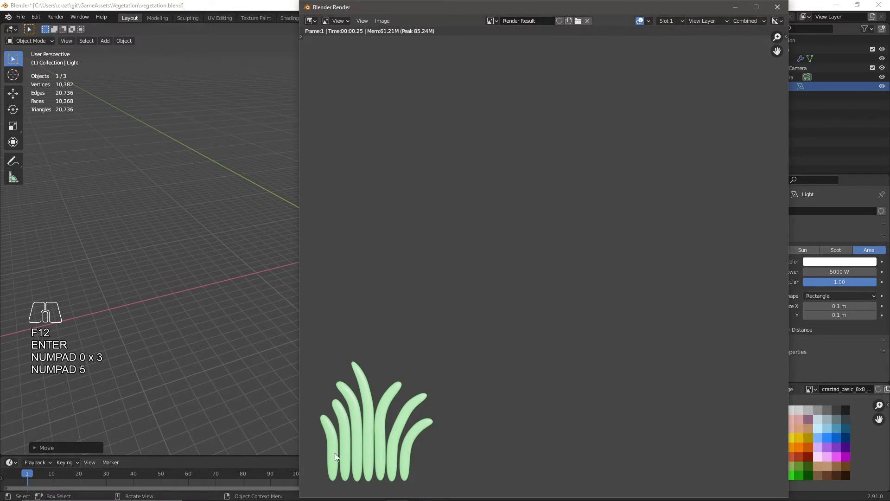
click(777, 7)
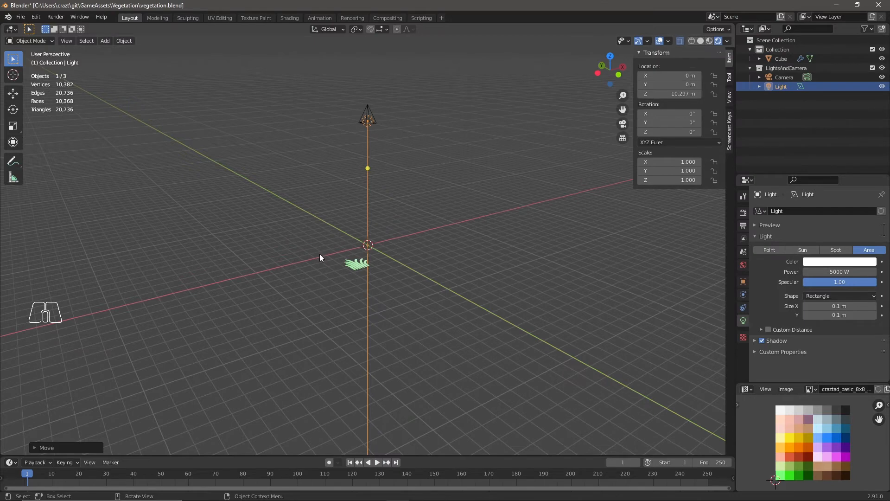
Step: Enable the Transparent film option in the render settings
click(744, 212)
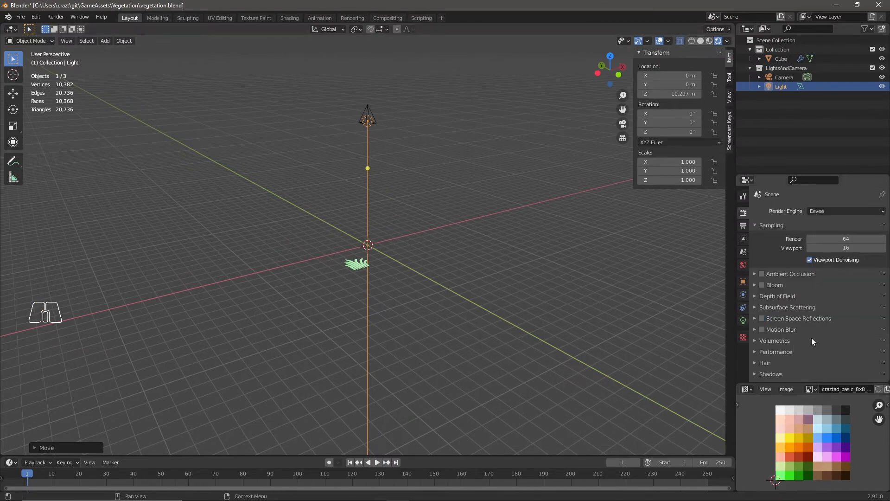
scroll(811, 344, down, 3)
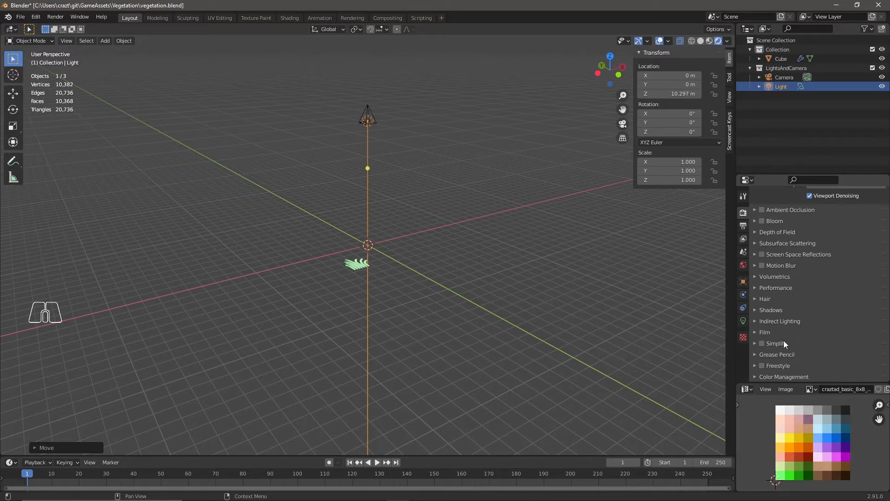
click(756, 332)
scroll(763, 351, down, 1)
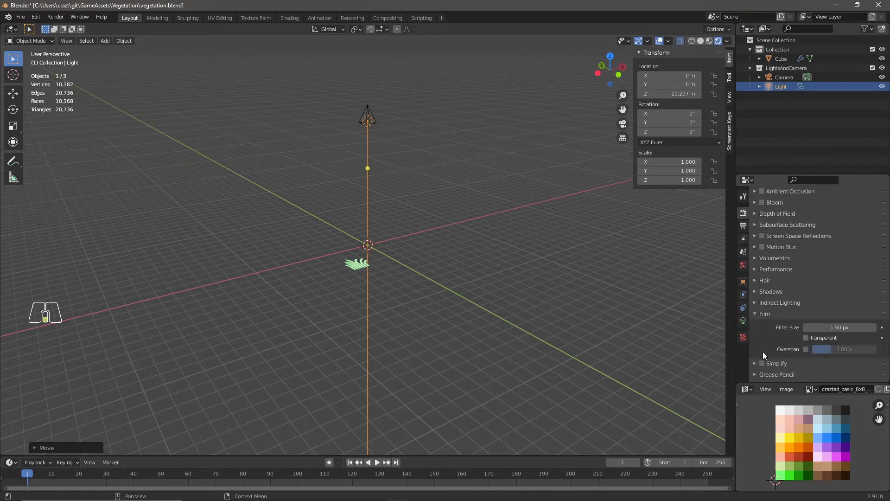
click(806, 338)
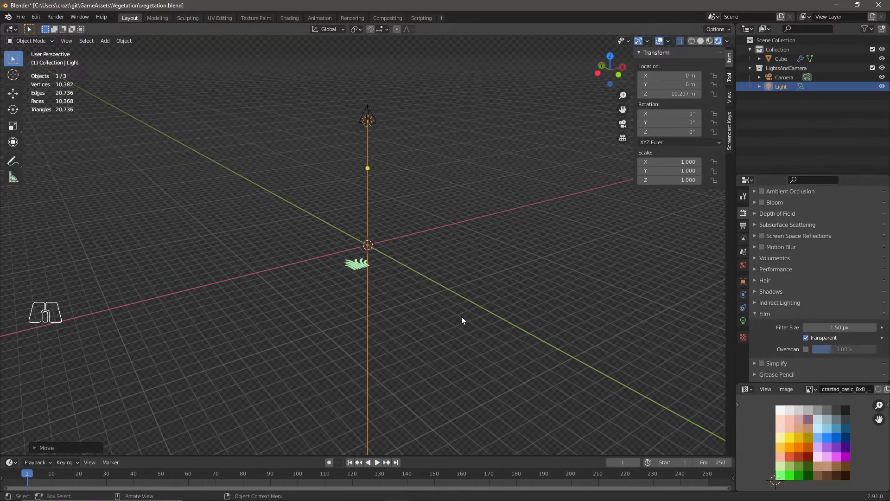
Step: Render the grass with the transparent background and save the image as vegetation.png in the Vegetation folder
key(F12)
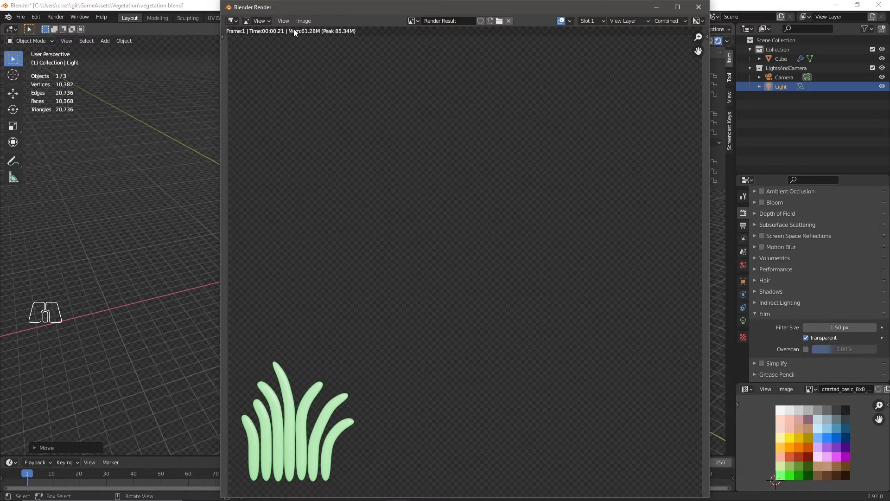
click(310, 20)
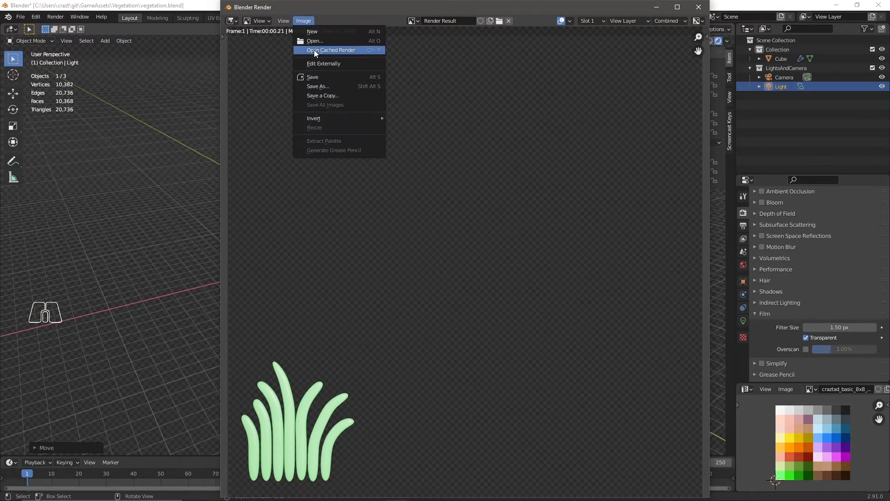
click(328, 88)
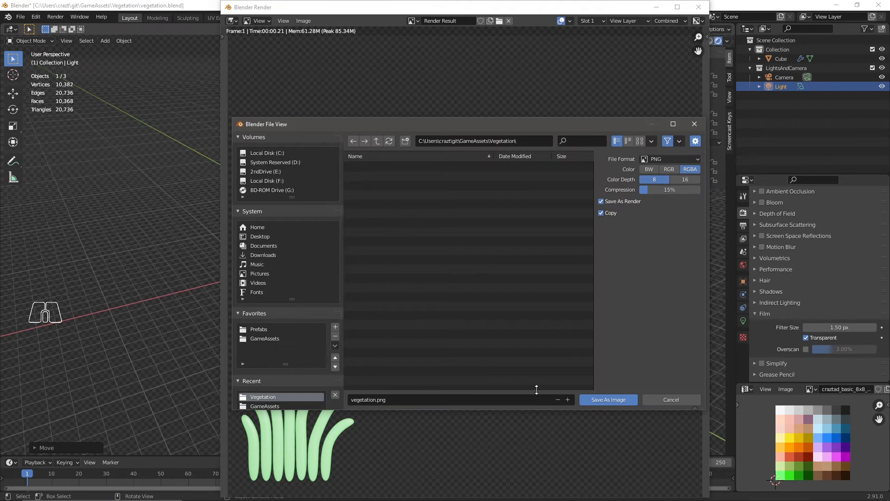
click(609, 400)
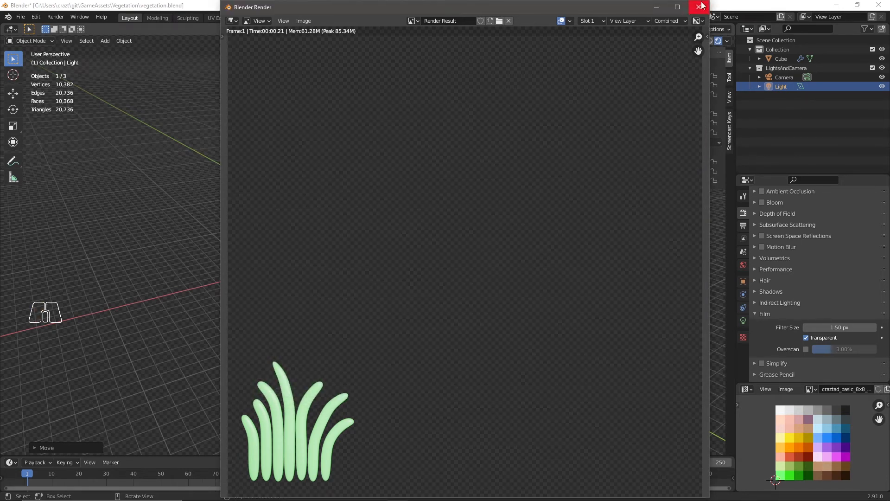
click(698, 7)
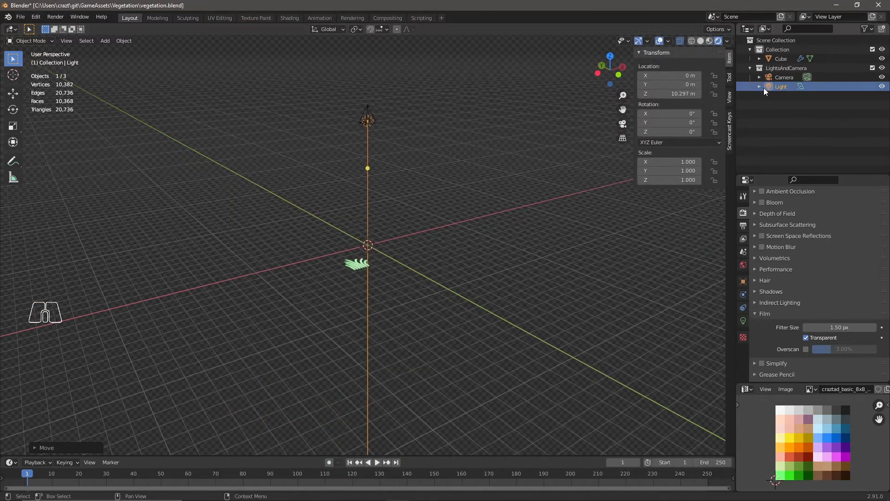
Step: Rename the grass object's collection to Backups and the Cube object to GrassBackup
double_click(778, 50)
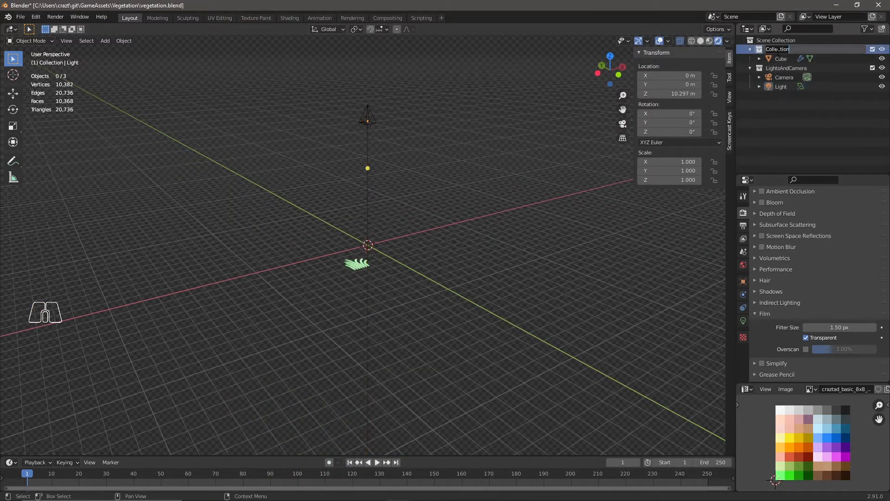
text(Backups)
key(Return)
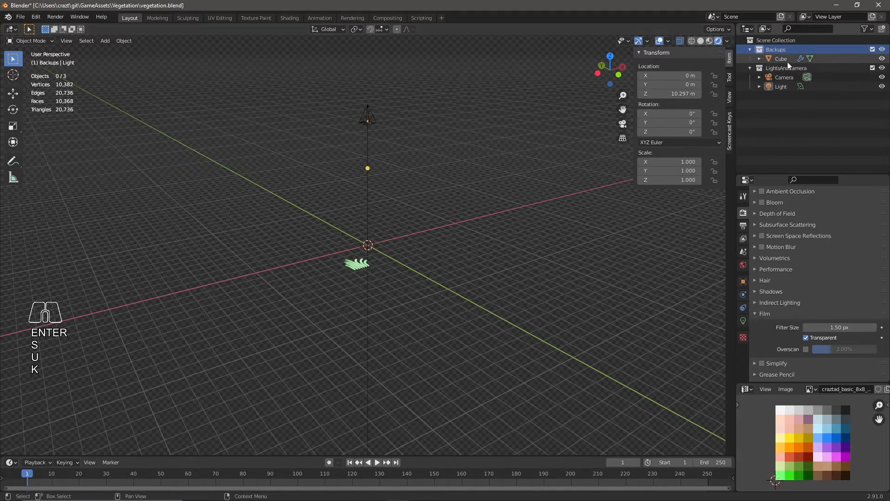
double_click(781, 57)
text(GrassBackup)
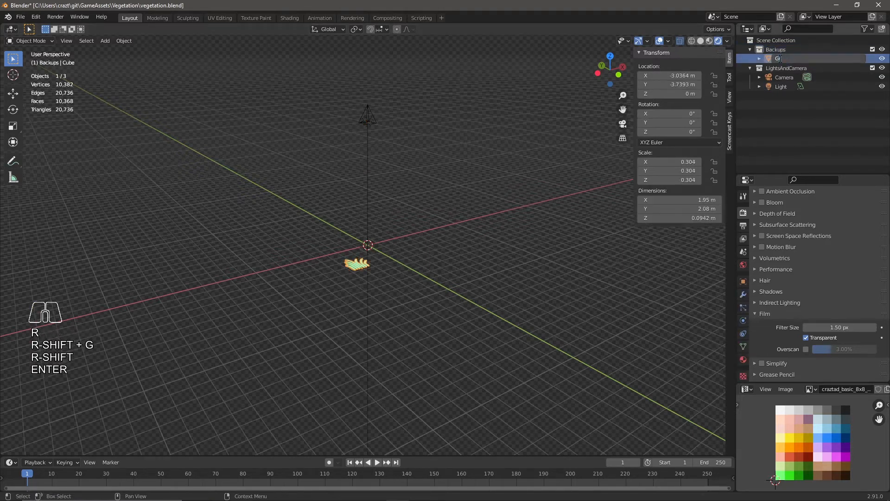
key(Return)
Step: Create a new collection in the scene and name it Grass
click(763, 130)
right_click(763, 129)
click(762, 131)
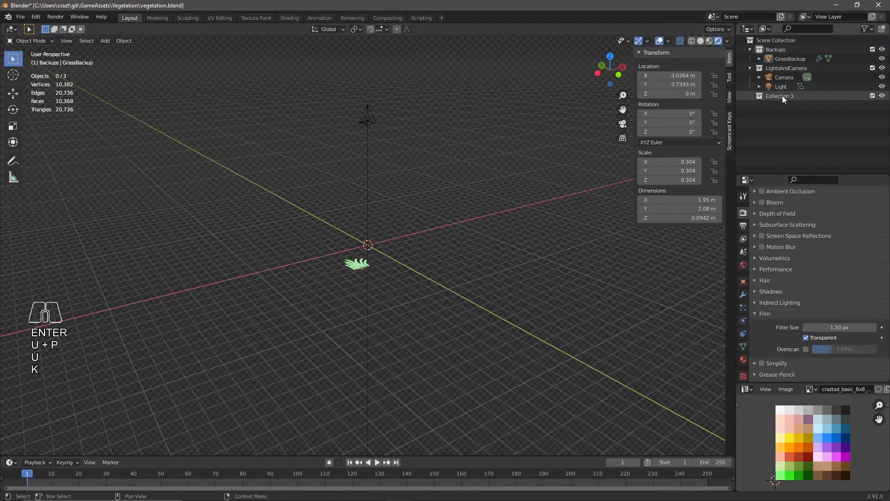
double_click(782, 95)
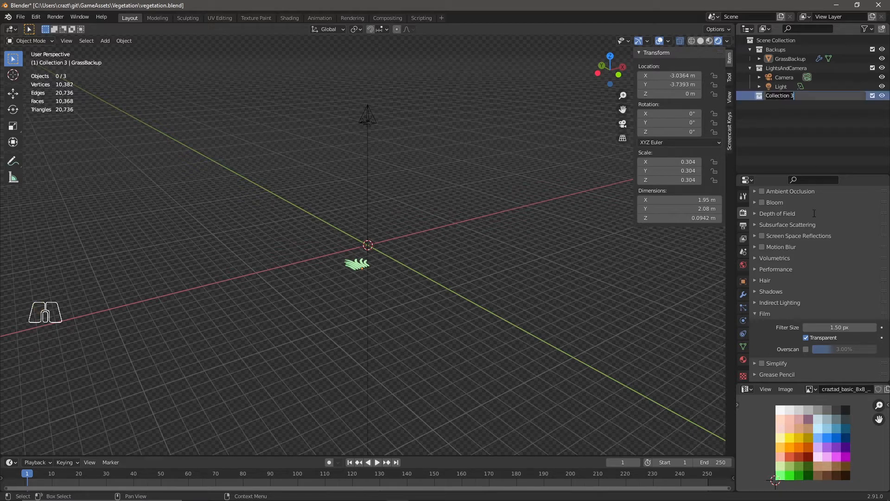
text(Grass)
key(Return)
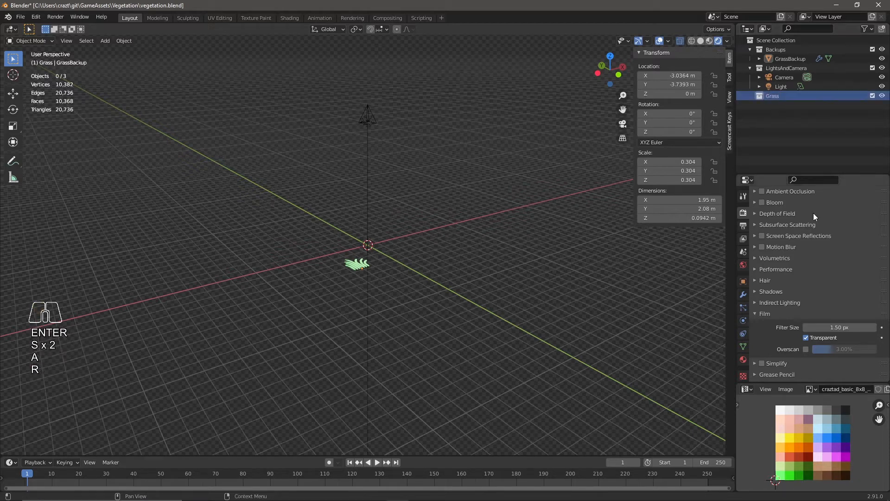
Step: Re-render the grass, overwriting vegetation.png in the Vegetation folder, and save the project file
click(355, 266)
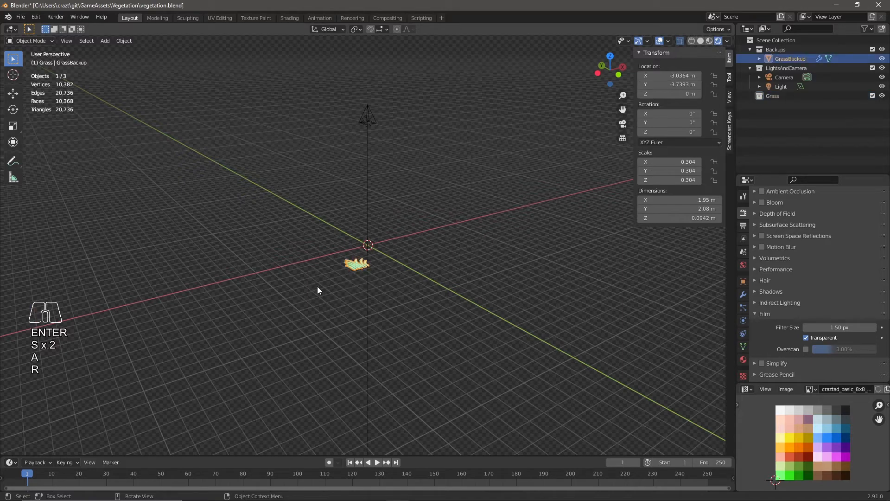
scroll(369, 277, up, 5)
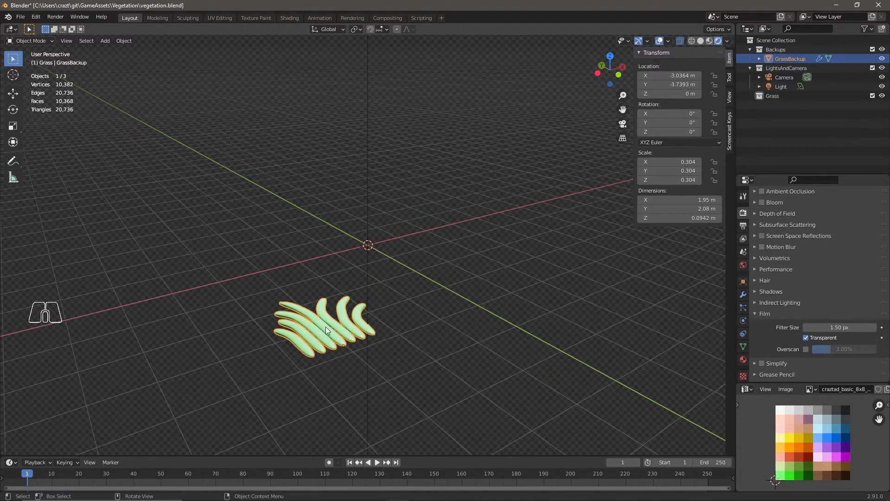
right_click(326, 327)
click(297, 325)
key(F12)
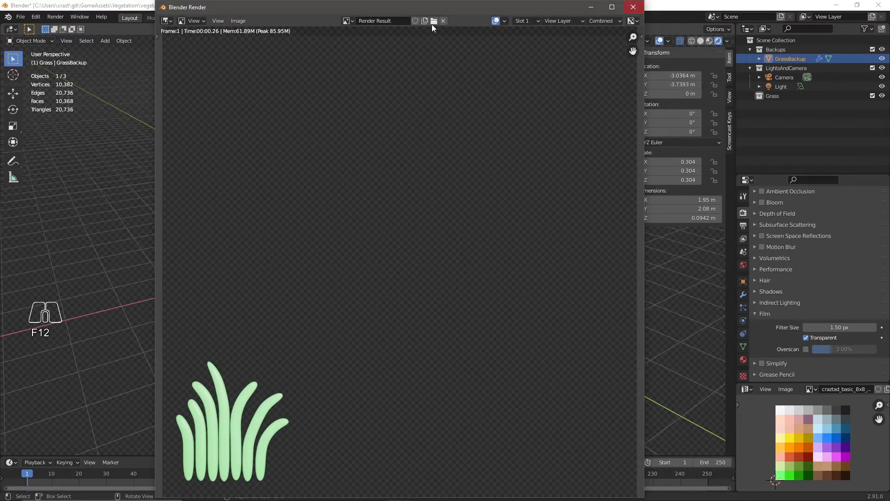
click(238, 20)
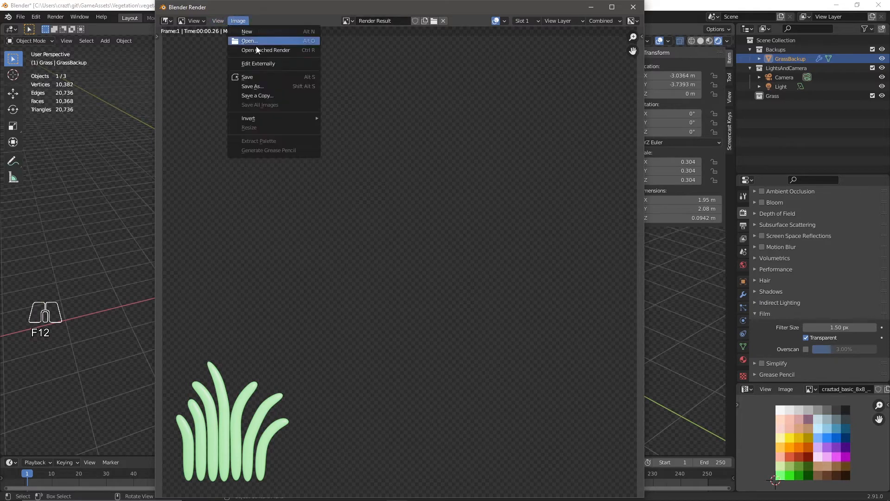
click(263, 88)
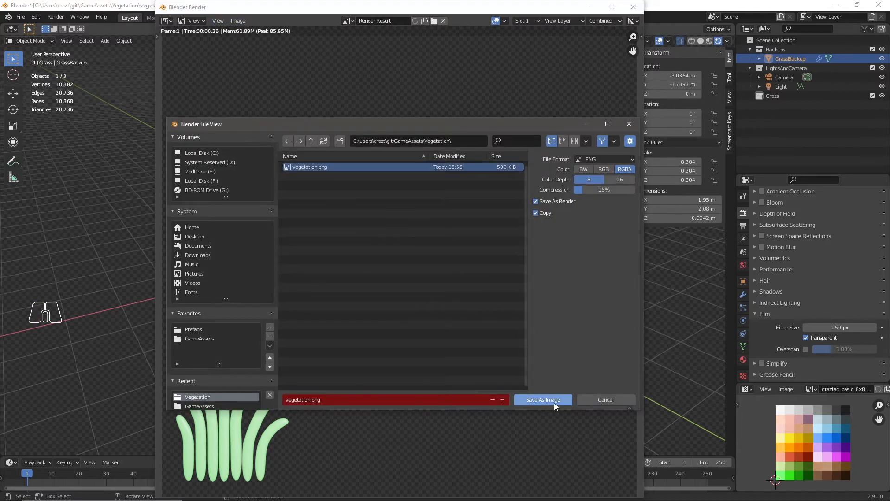
click(555, 400)
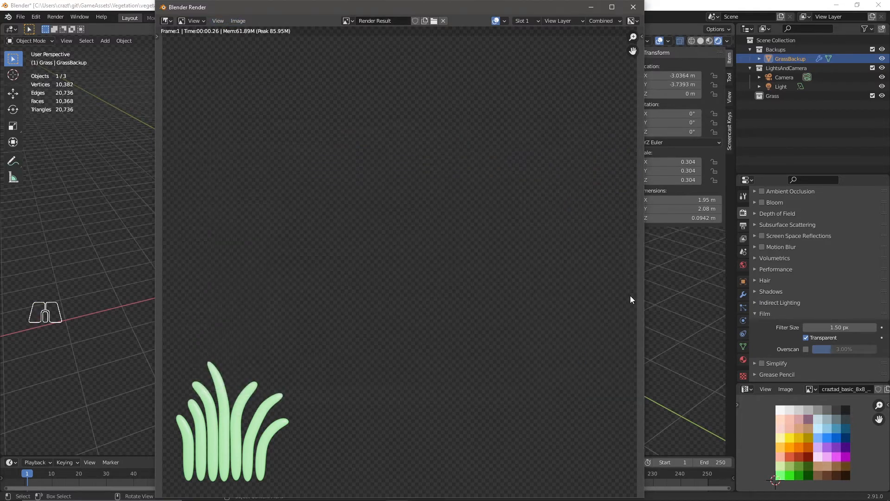
click(633, 7)
key(ctrl+s)
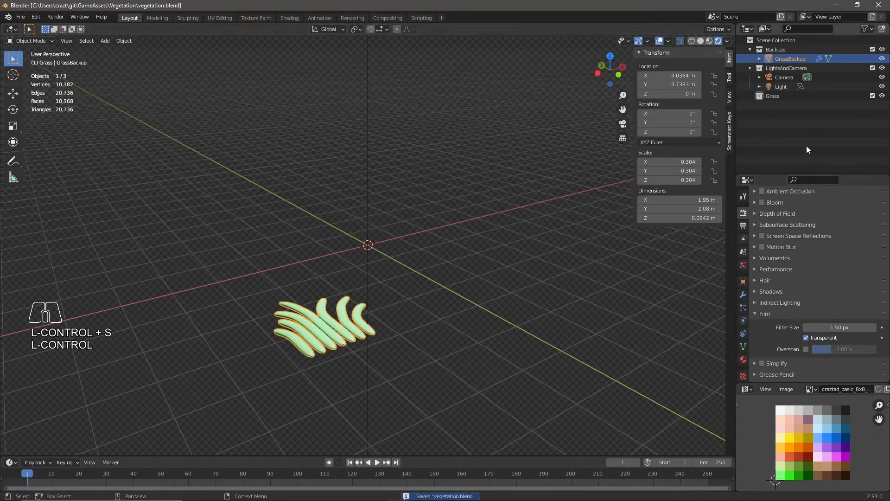
Step: Display the render visibility toggles in the outliner and hide the Backups collection from the viewport and renders, keeping the Grass collection active
click(769, 95)
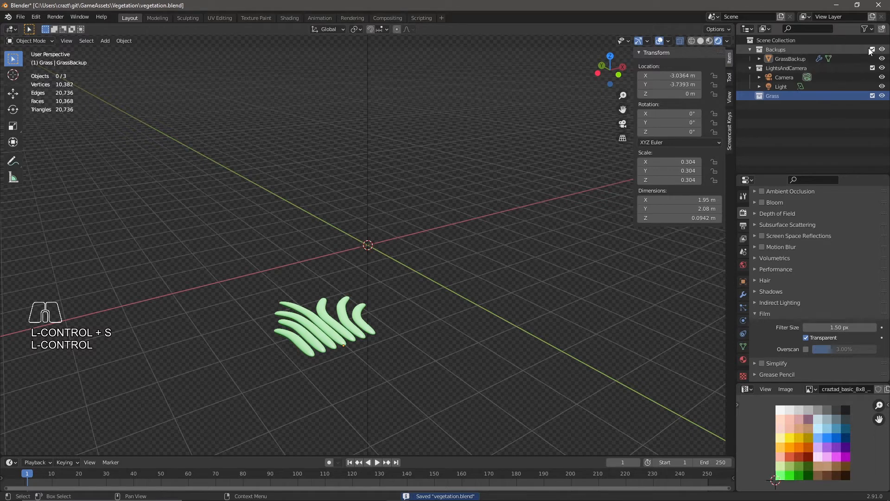
click(863, 28)
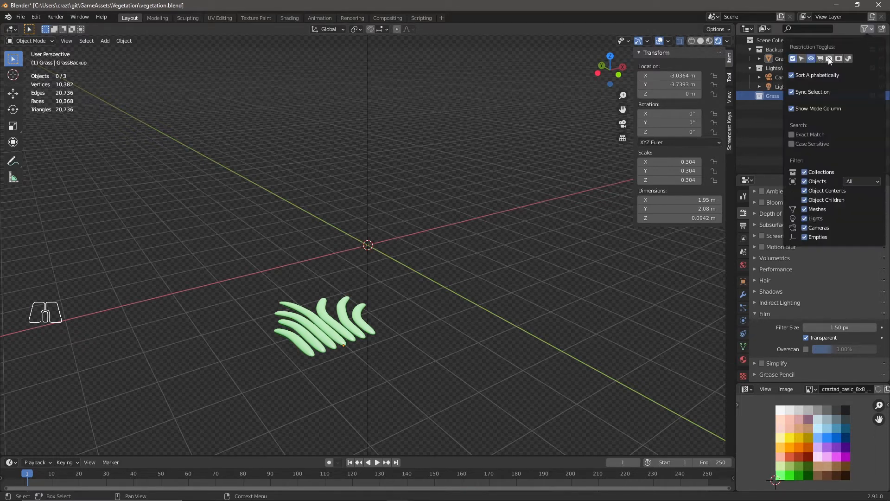
click(864, 28)
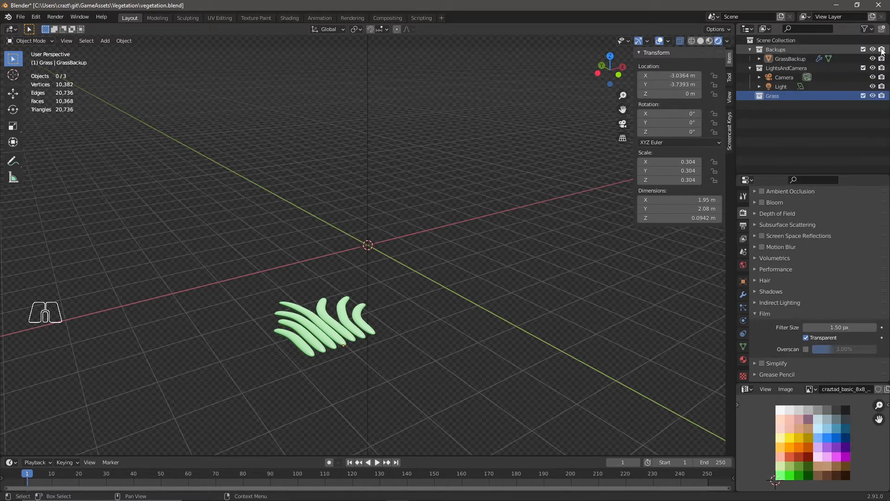
click(872, 49)
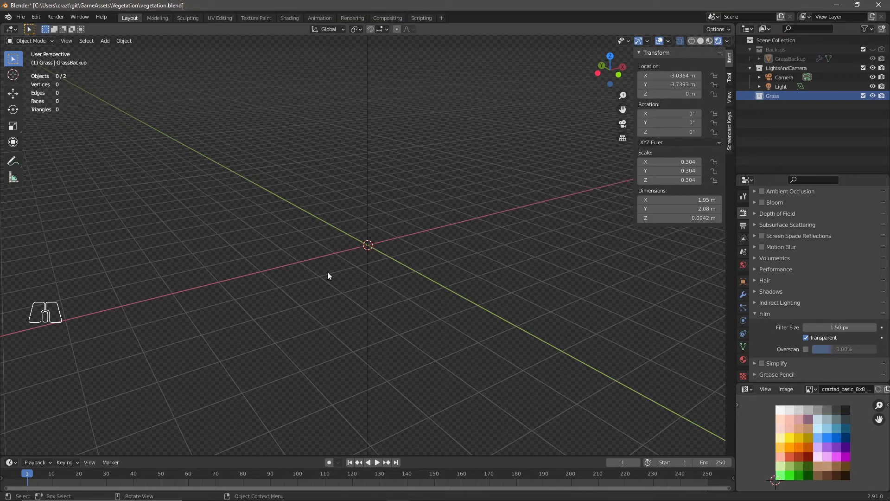
Step: Add a plane mesh at the world origin inside the Grass collection
key(shift+a)
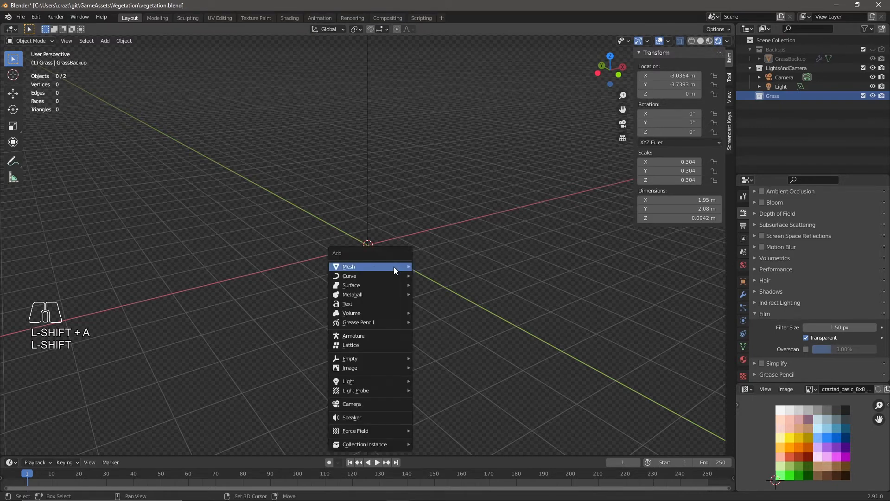
mouse_move(373, 265)
click(439, 265)
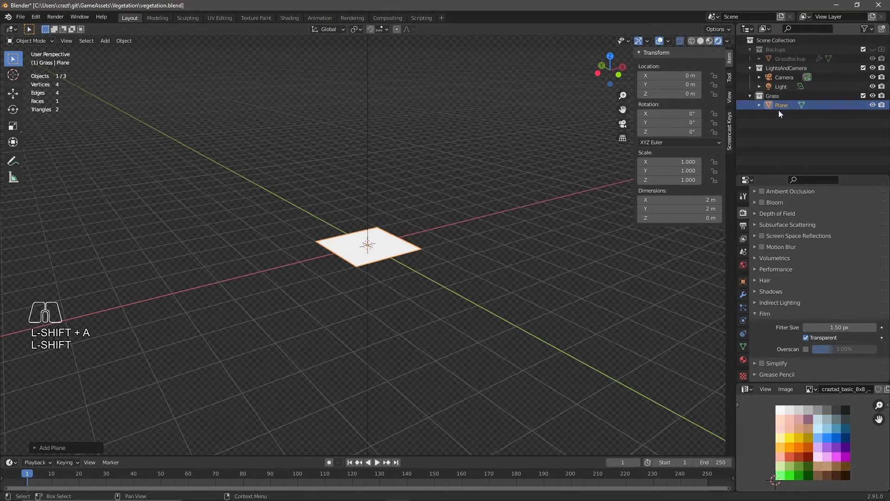
Step: Create a new material on the plane and name it VegetaionImage
click(744, 361)
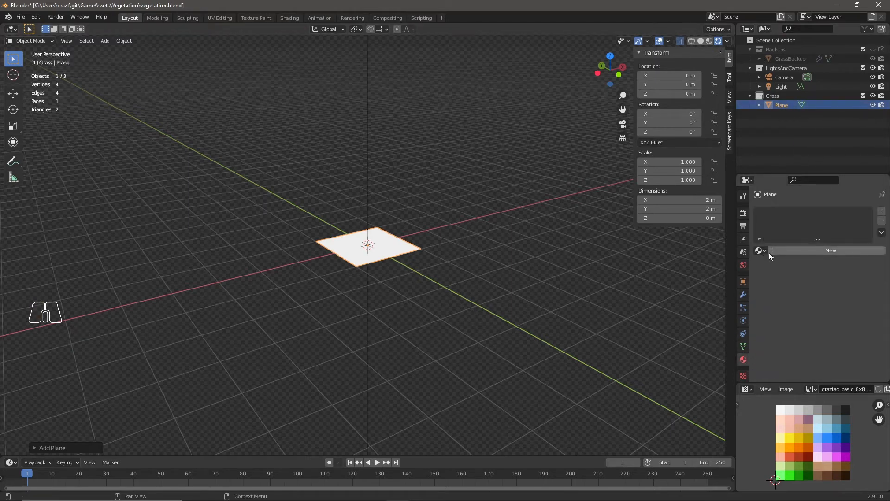
click(821, 251)
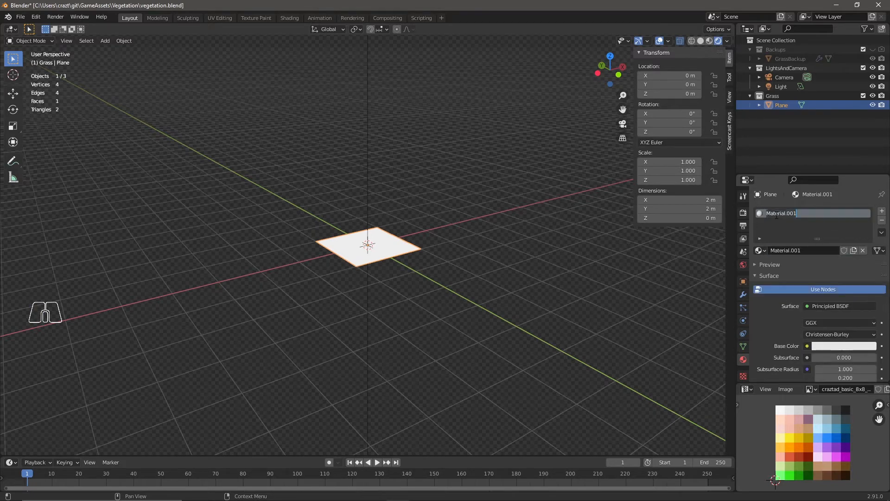
text(Vegetaion)
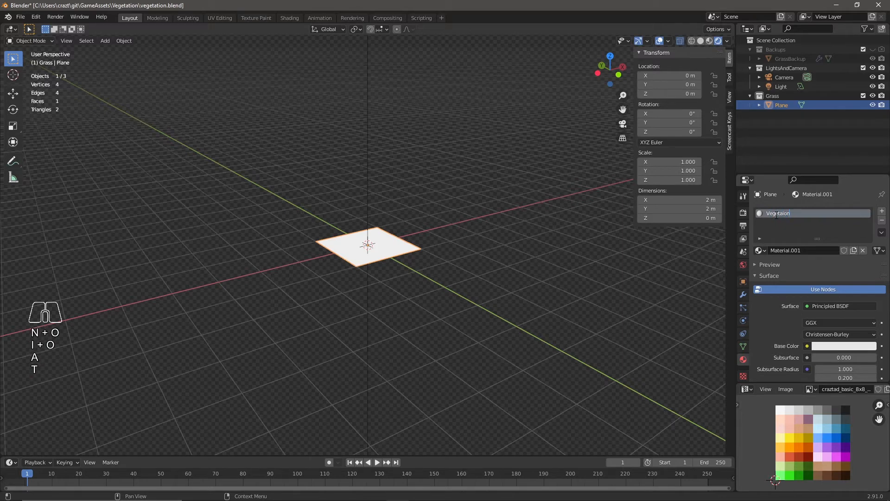
text(Image)
key(Return)
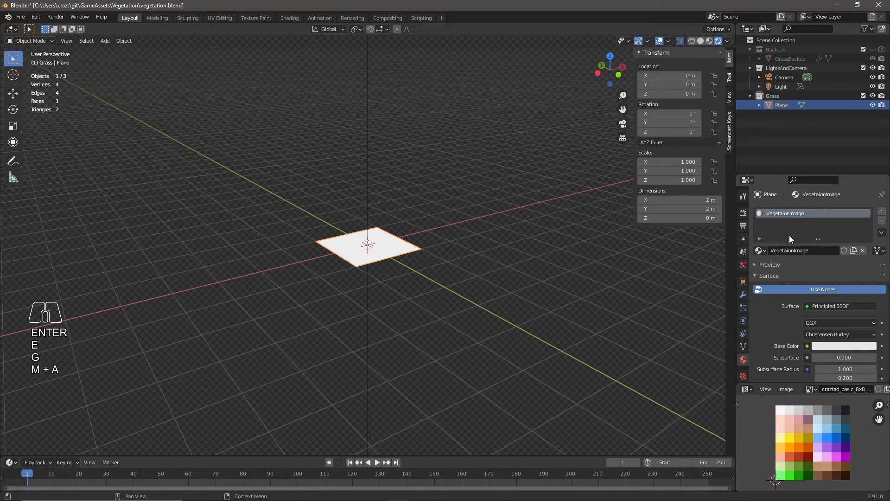
Step: Assign an Image Texture to the material's Base Color and load vegetation.png into it
click(806, 346)
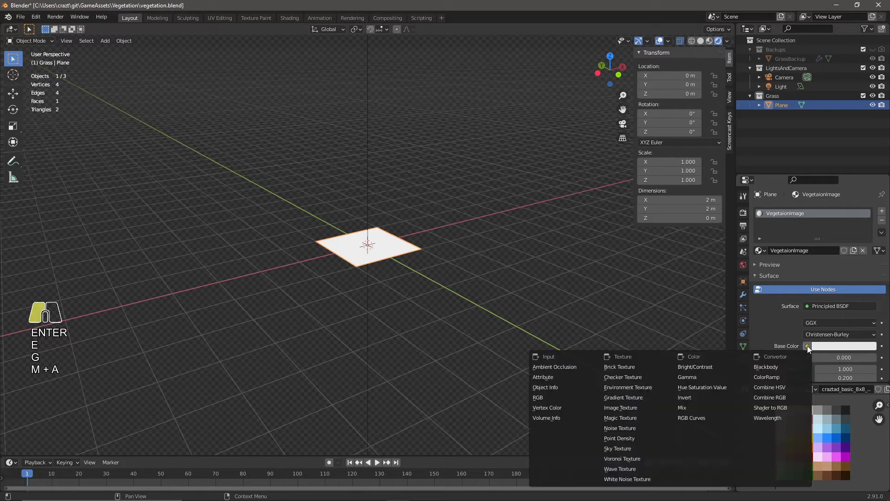
click(621, 408)
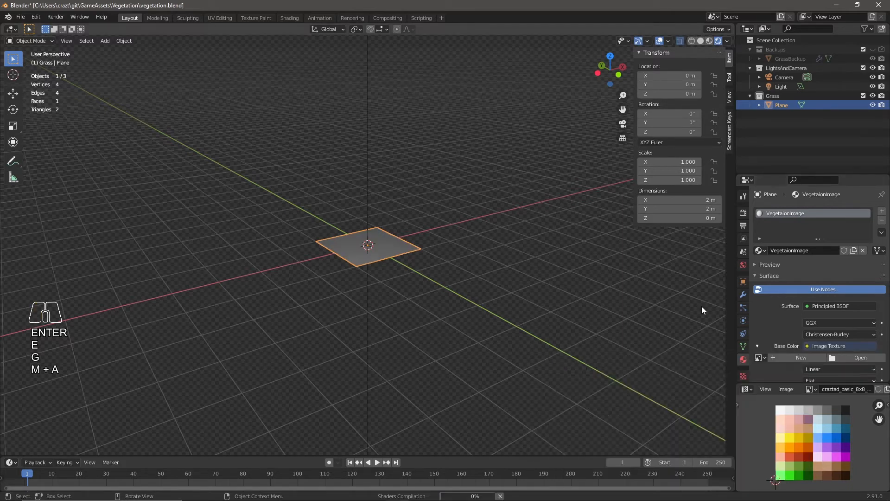
click(858, 359)
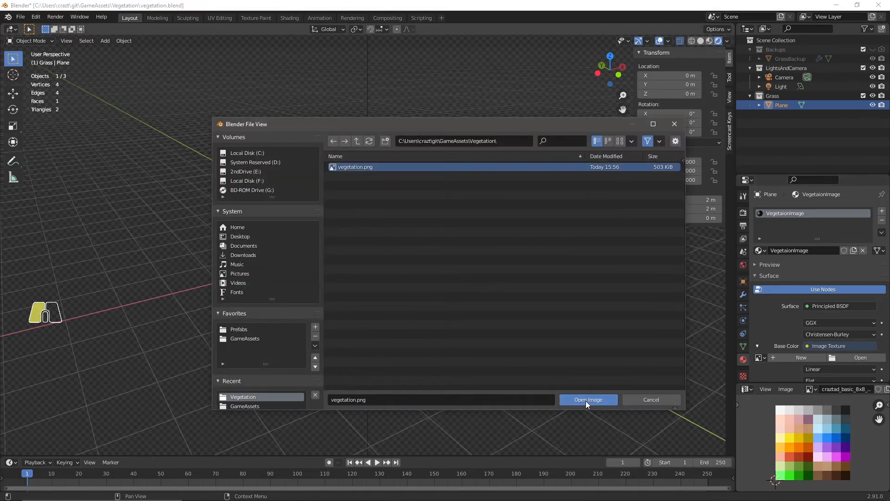
click(588, 400)
Step: Assign an Image Texture to the material's Alpha input and load vegetation.png into it
scroll(797, 318, down, 7)
scroll(797, 319, down, 10)
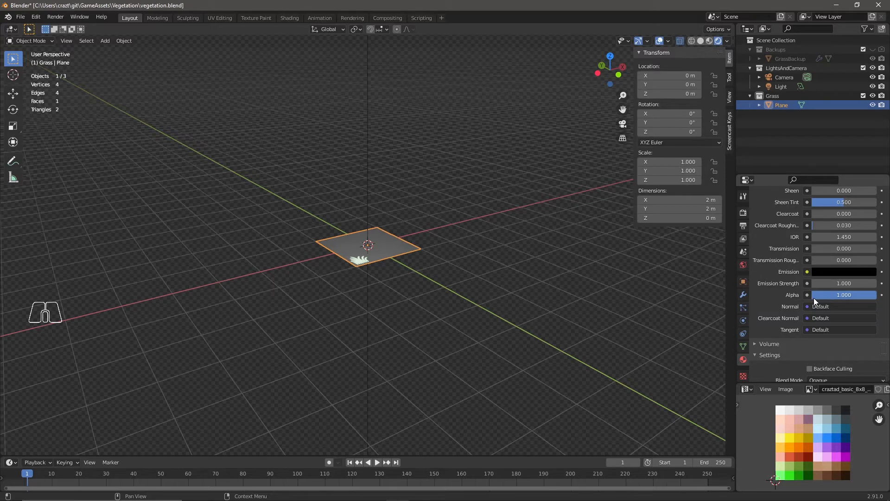
click(806, 296)
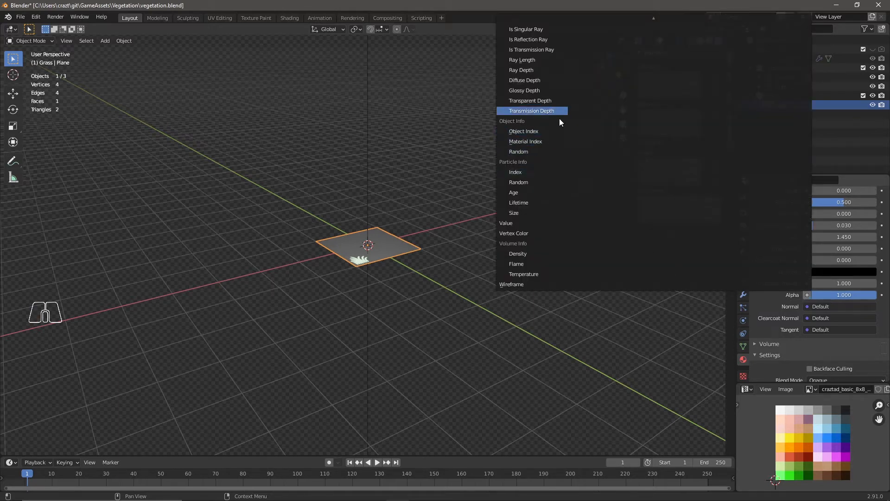
scroll(567, 173, up, 10)
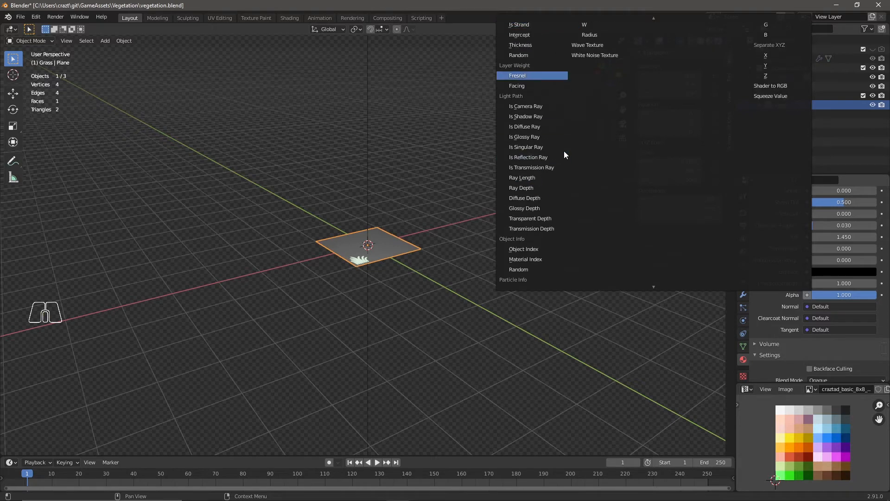
scroll(595, 97, up, 10)
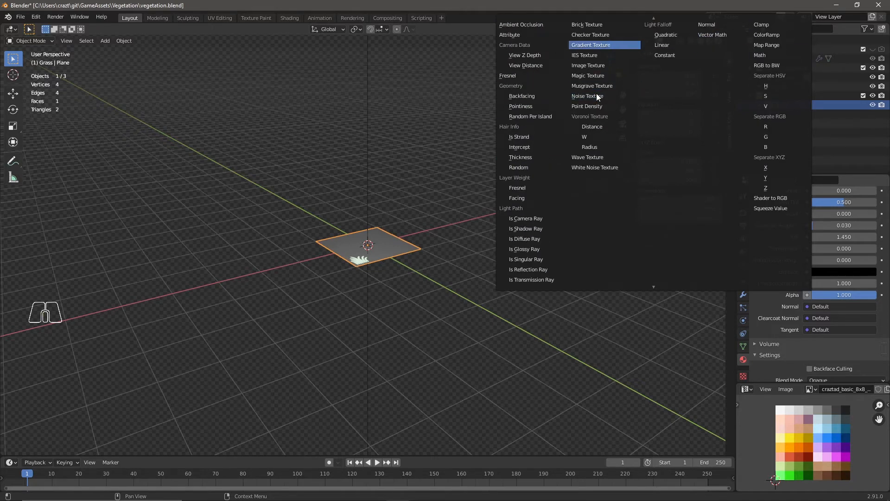
click(588, 65)
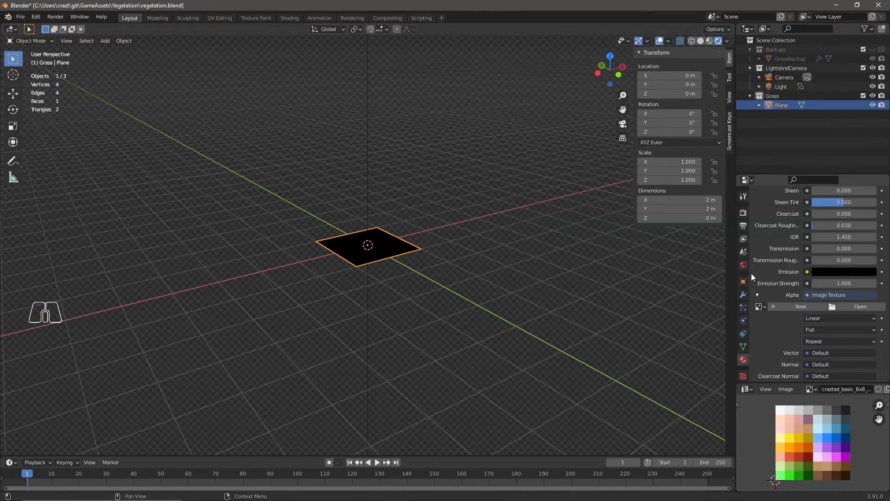
click(845, 307)
double_click(352, 165)
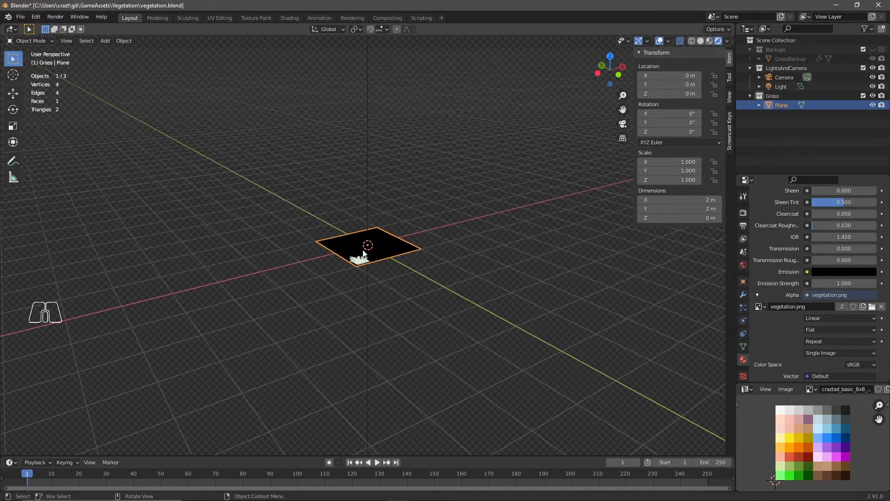
Step: Set the material's Blend Mode to Alpha Clip
scroll(769, 333, down, 8)
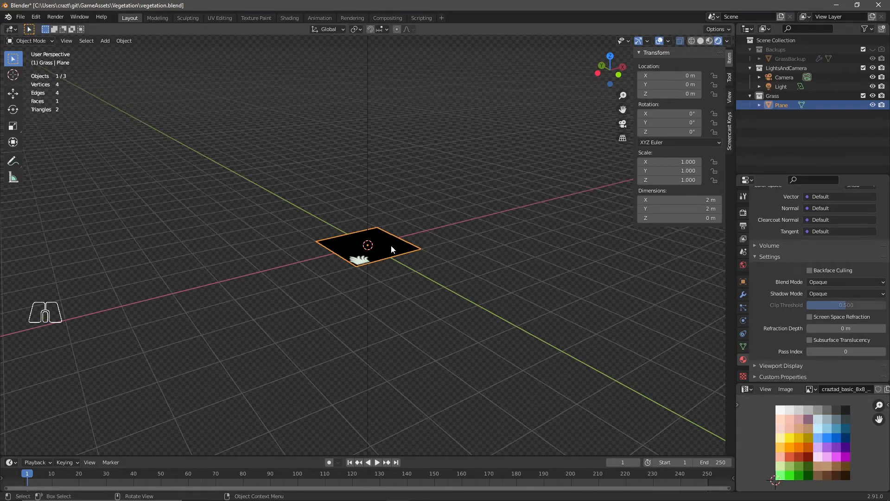
click(852, 282)
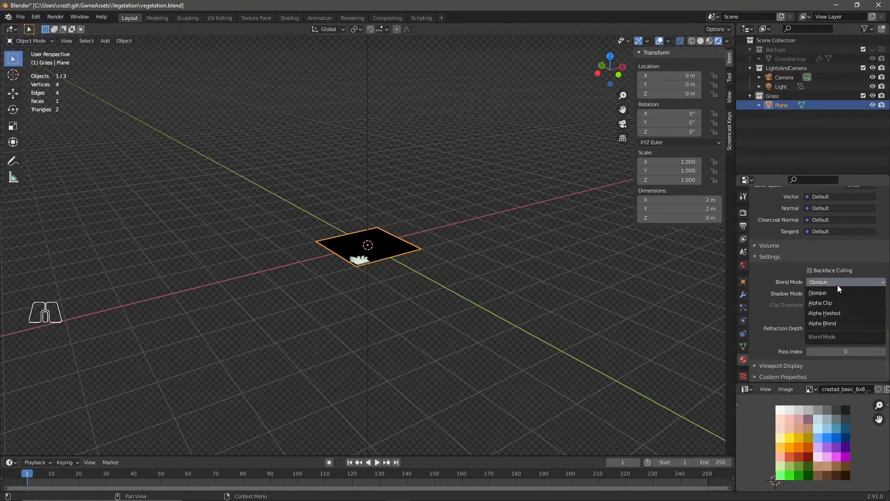
click(823, 281)
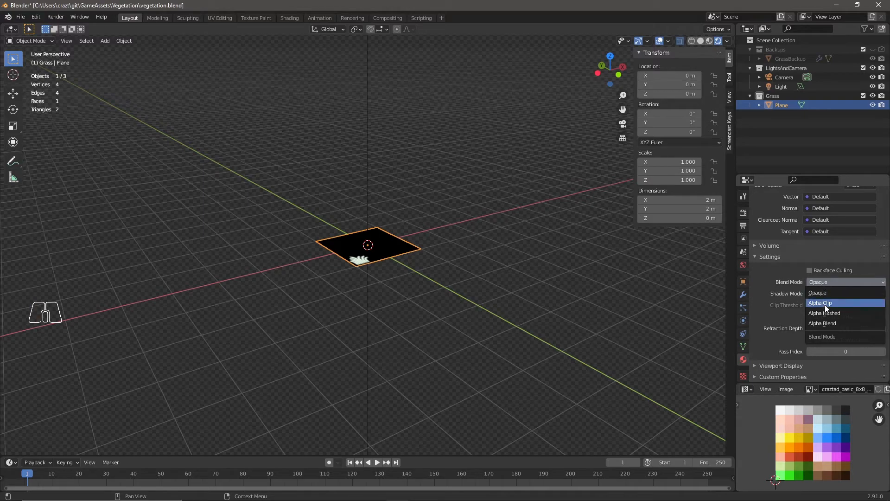
click(825, 303)
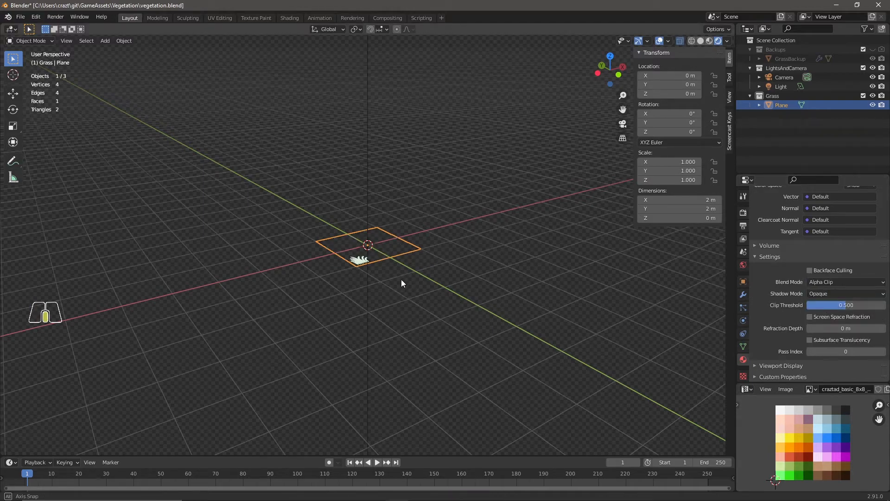
Step: From the top view, knife-cut a closed eight-sided outline around the grass clump on the plane
middle_drag(402, 279, 382, 253)
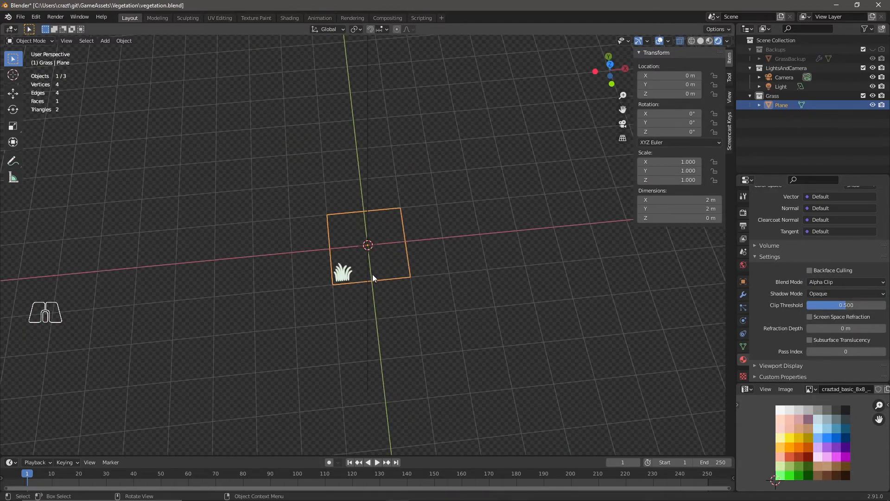
click(612, 64)
scroll(322, 289, up, 8)
shift+middle_drag(326, 366, 494, 228)
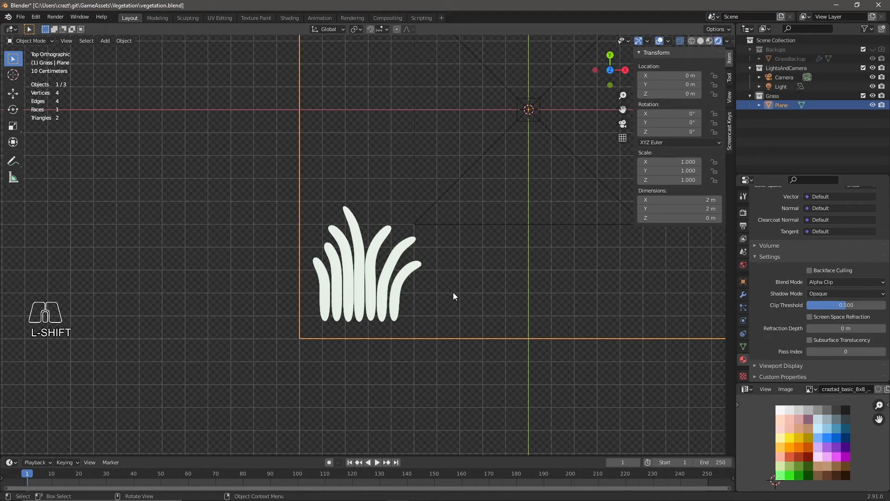
key(Tab)
key(k)
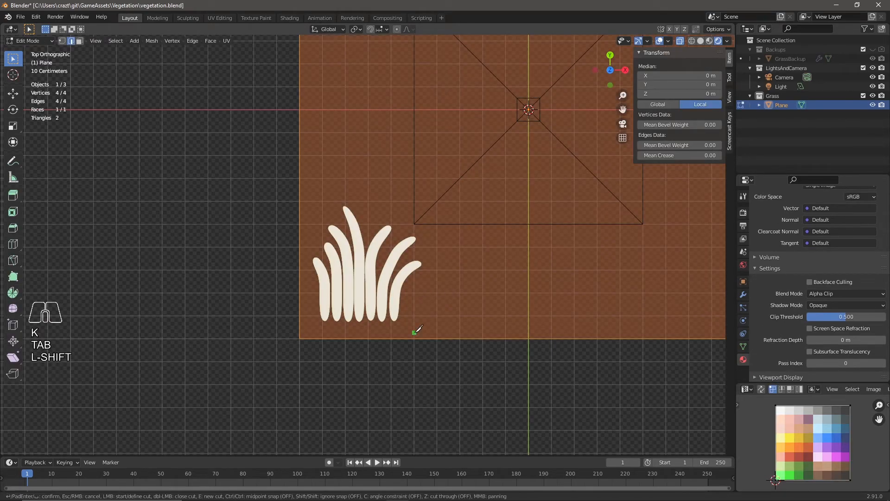
click(406, 329)
click(432, 288)
click(428, 243)
click(404, 198)
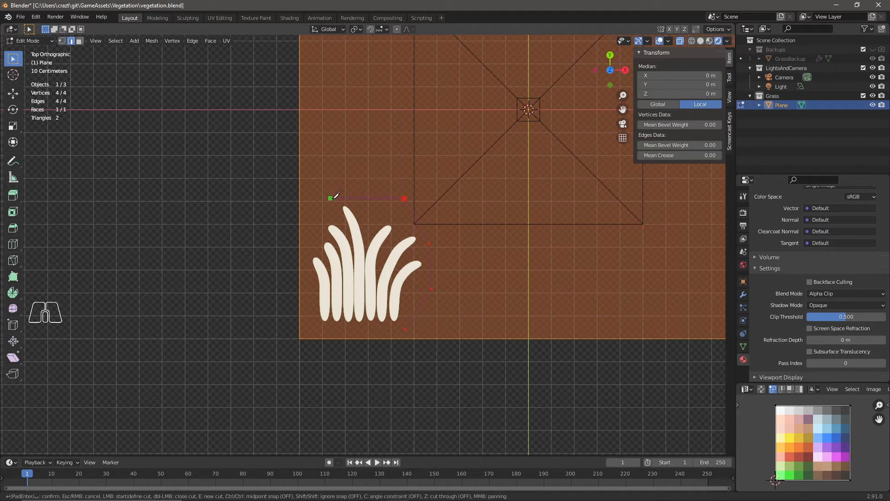
click(332, 200)
click(307, 241)
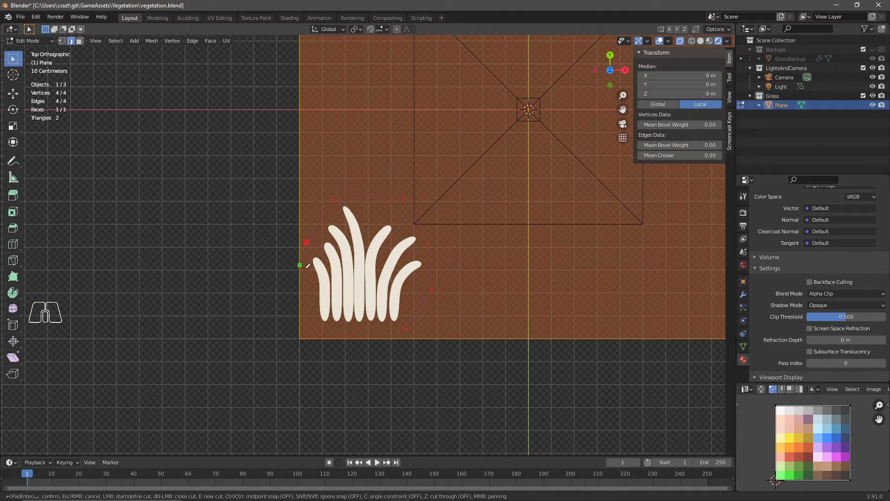
click(308, 292)
click(316, 331)
click(406, 329)
key(Return)
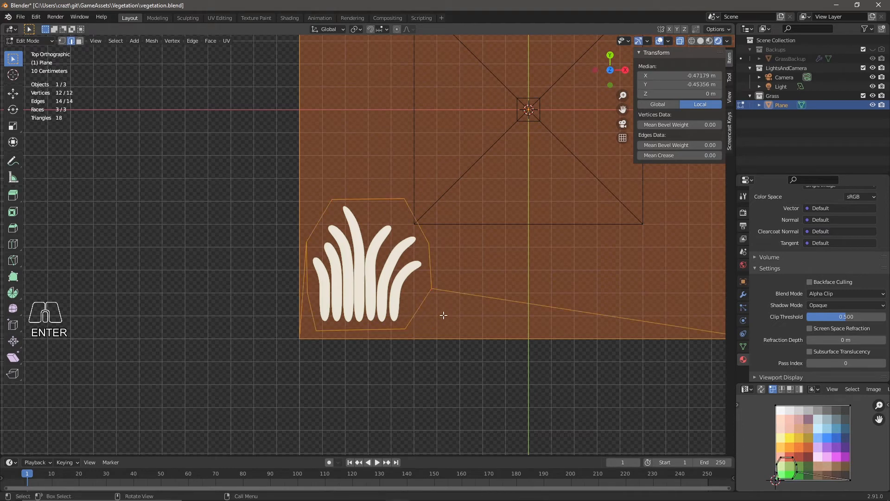
Step: Duplicate the eight-sided grass face in place and separate the copy into its own object
key(3)
click(375, 279)
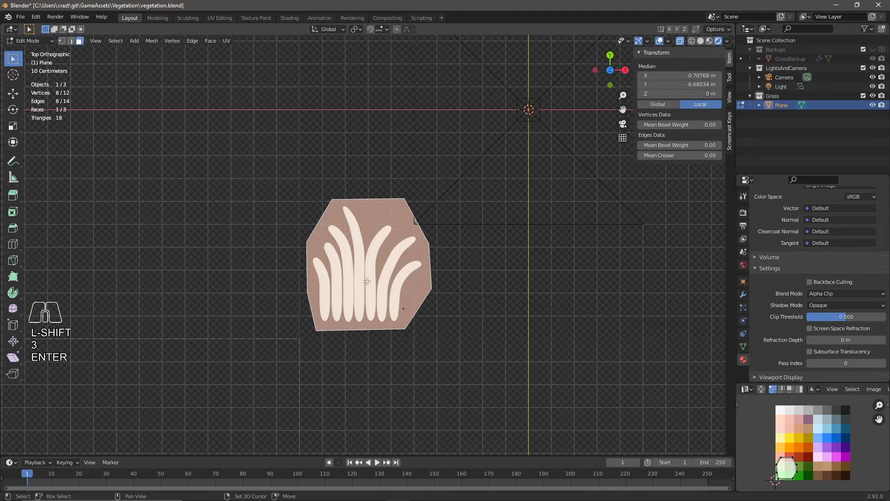
key(shift+d)
key(Escape)
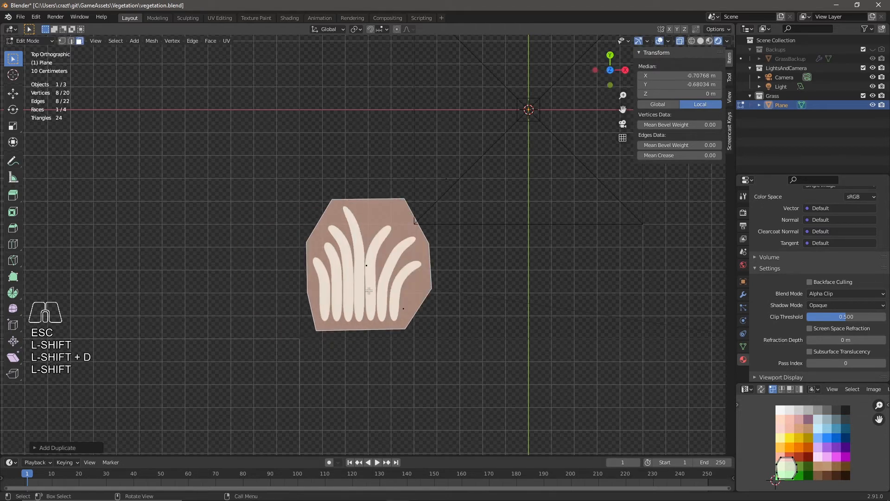
right_click(339, 295)
mouse_move(332, 296)
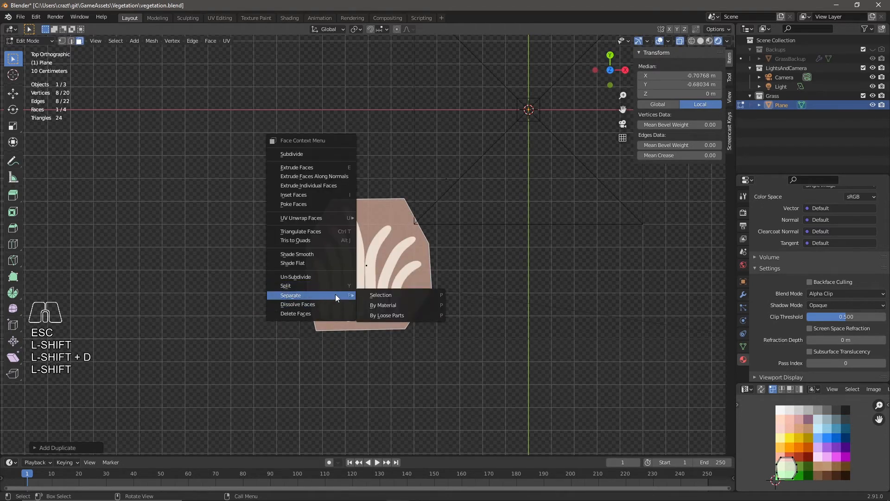
click(400, 295)
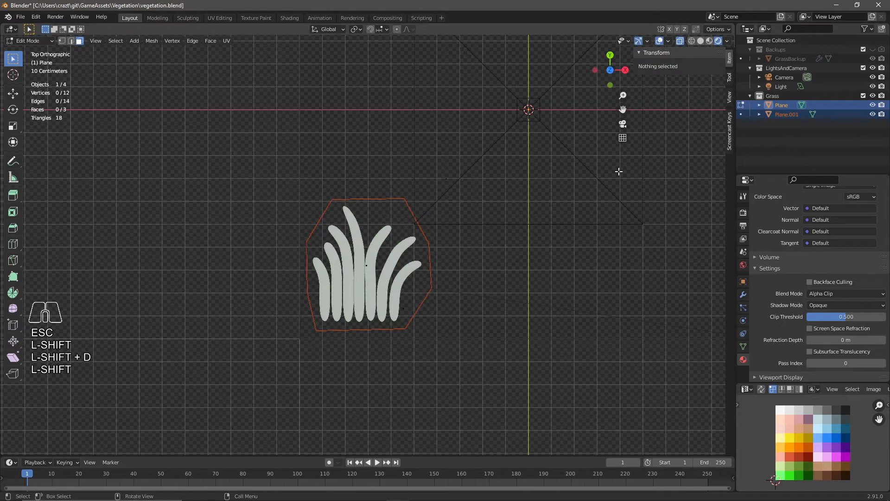
Step: Switch to editing the separated grass piece in vertex select mode
key(Tab)
click(780, 114)
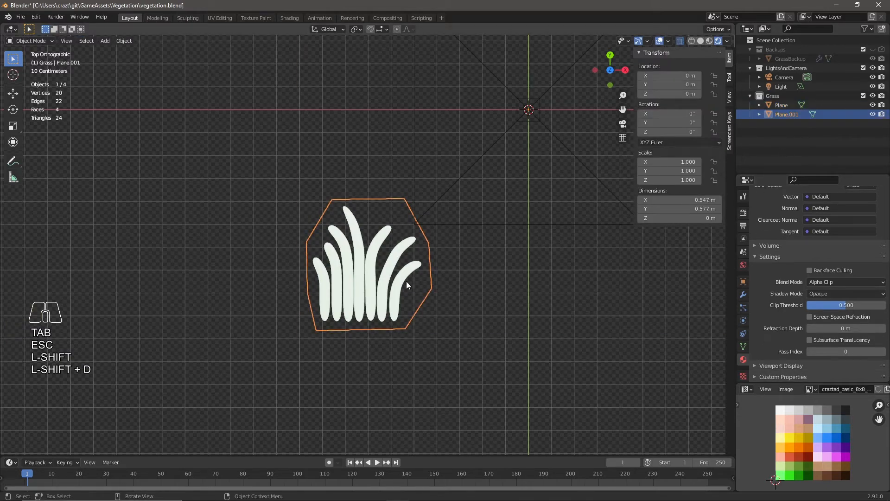
key(Tab)
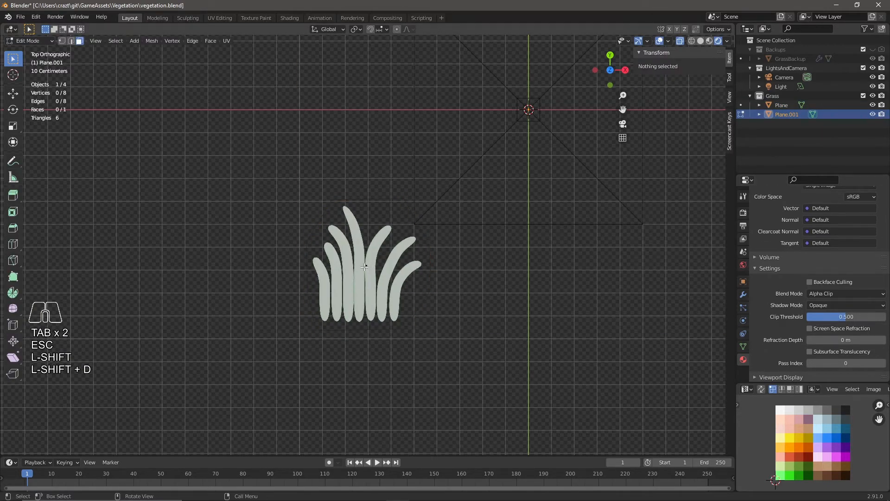
key(a)
key(1)
Step: Try to fill four-vertex faces across the upper, middle and lower bands of the grass piece
drag(299, 196, 451, 250)
key(f)
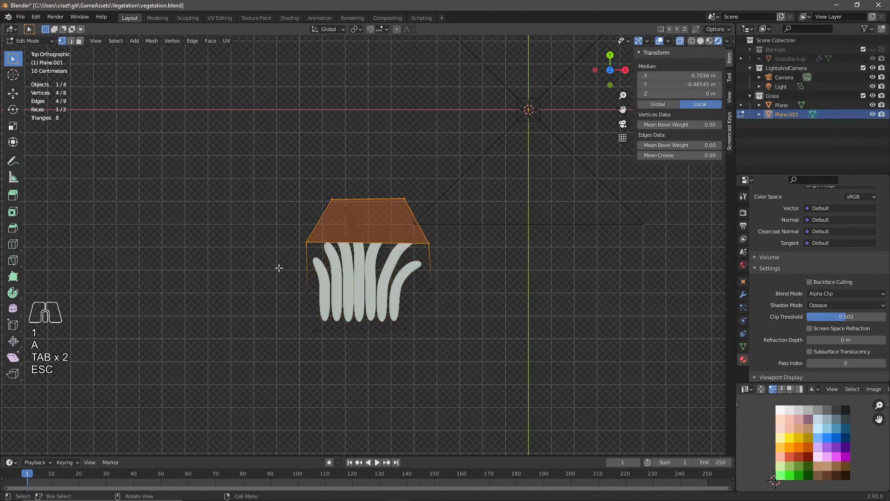
key(ctrl+z)
drag(287, 234, 451, 300)
key(f)
drag(284, 284, 488, 330)
key(f)
drag(284, 187, 450, 272)
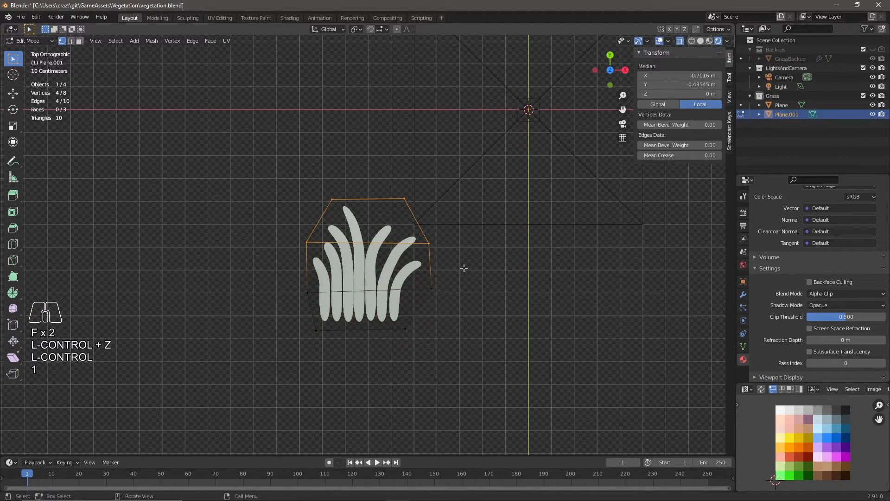
key(f)
key(ctrl+z)
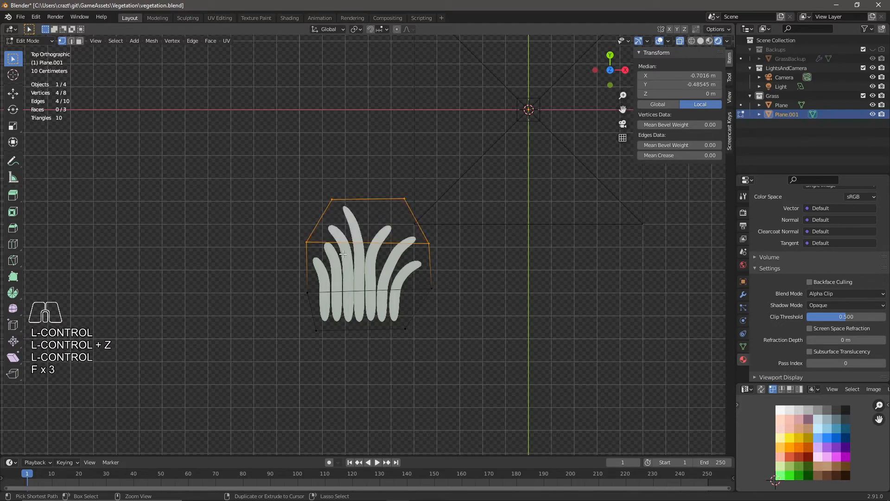
Step: Retry the upper band's face, and undo the trial face fills back to the single outline face
key(ctrl+z)
drag(287, 193, 467, 261)
key(f)
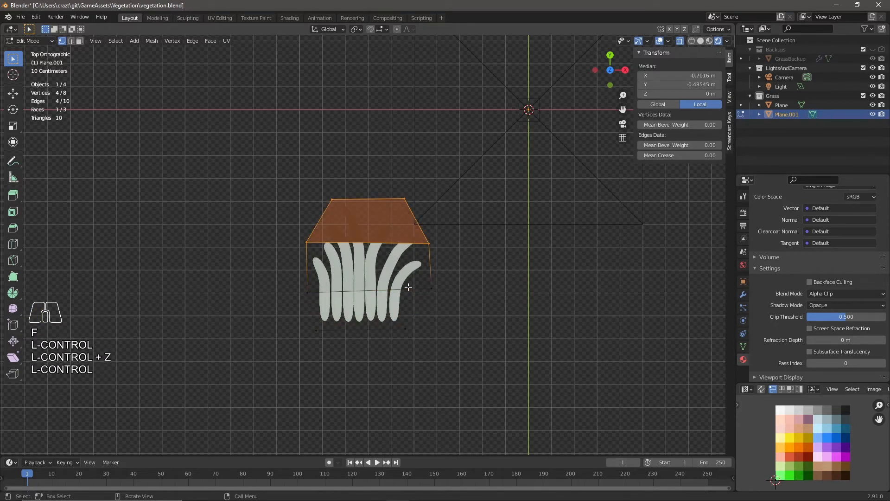
key(ctrl+z)
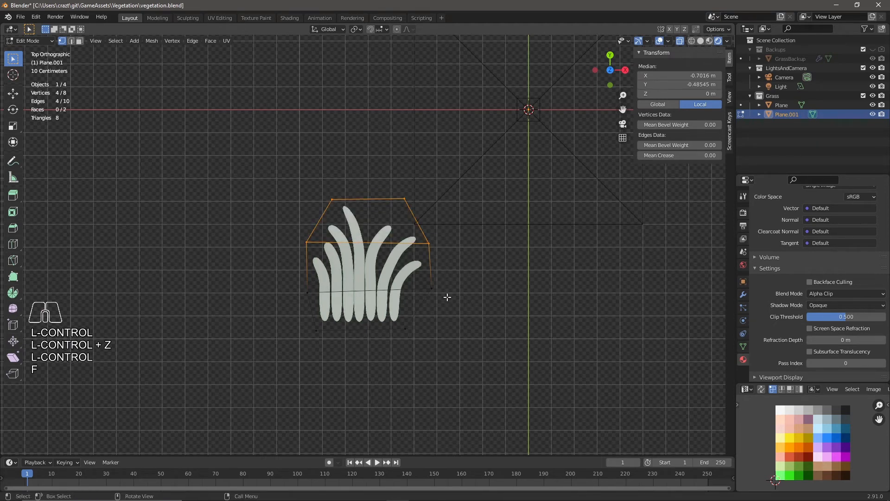
key(ctrl)
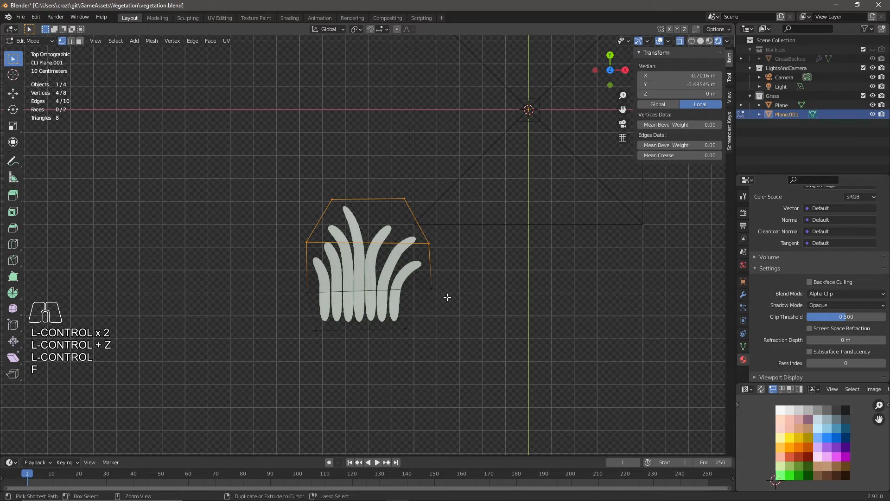
key(ctrl+z)
key(ctrl+z)
key(ctrl)
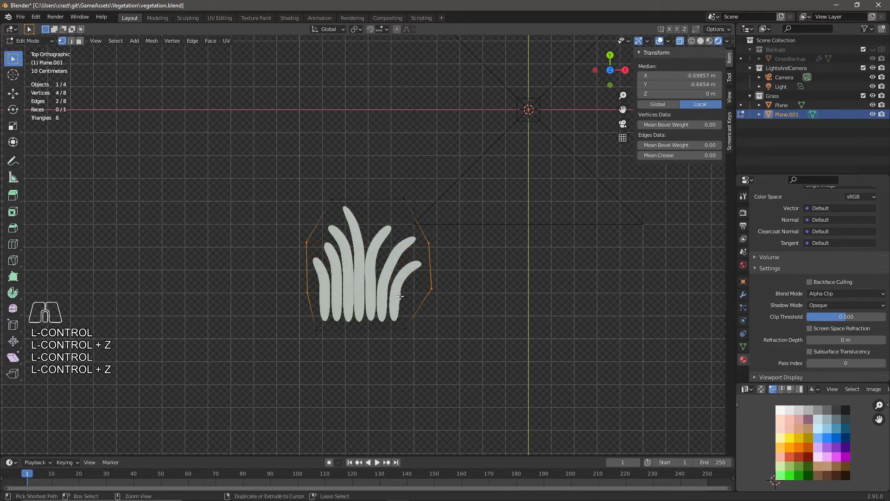
Step: Fill a four-vertex face across each of the lower, middle and upper bands of the grass outline
drag(280, 276, 439, 344)
key(f)
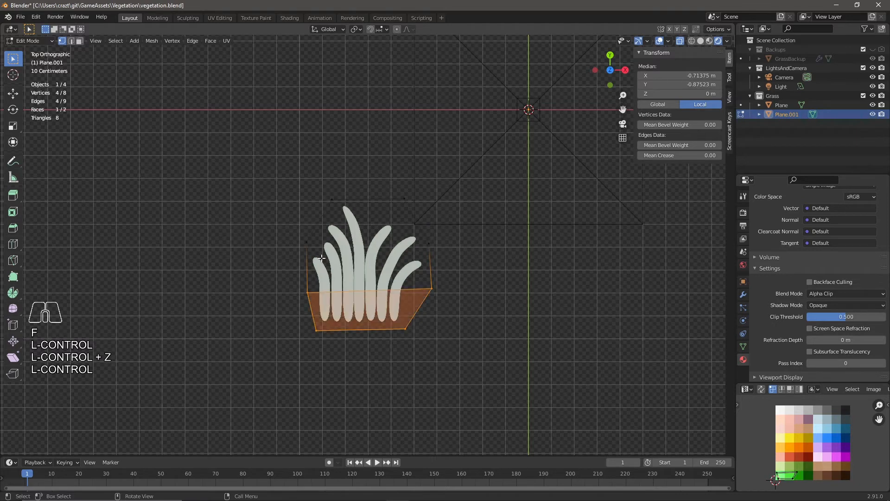
drag(271, 235, 462, 298)
key(f)
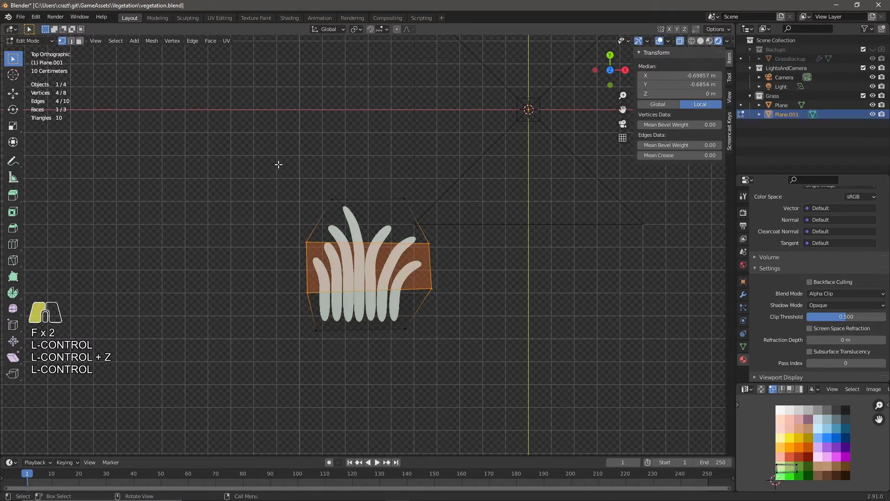
drag(278, 162, 458, 262)
key(f)
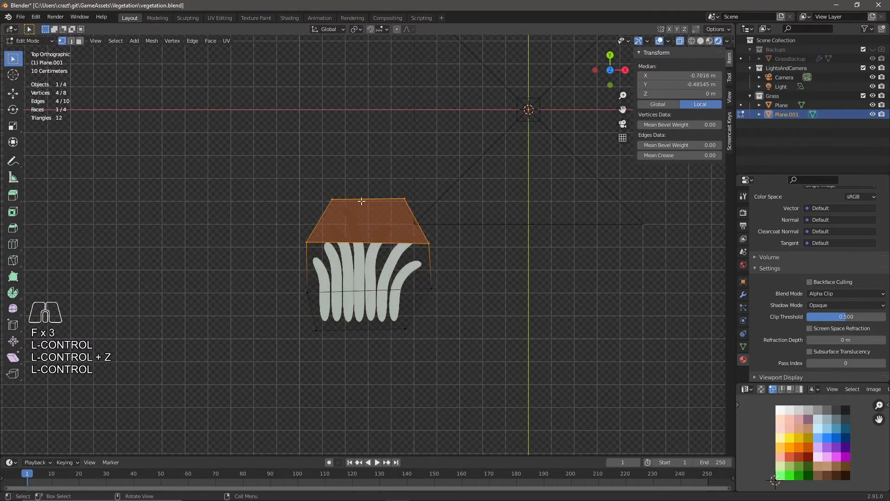
Step: Display vegetation.png in the UV editor and show the UVs of the whole grass piece over it
scroll(355, 281, up, 4)
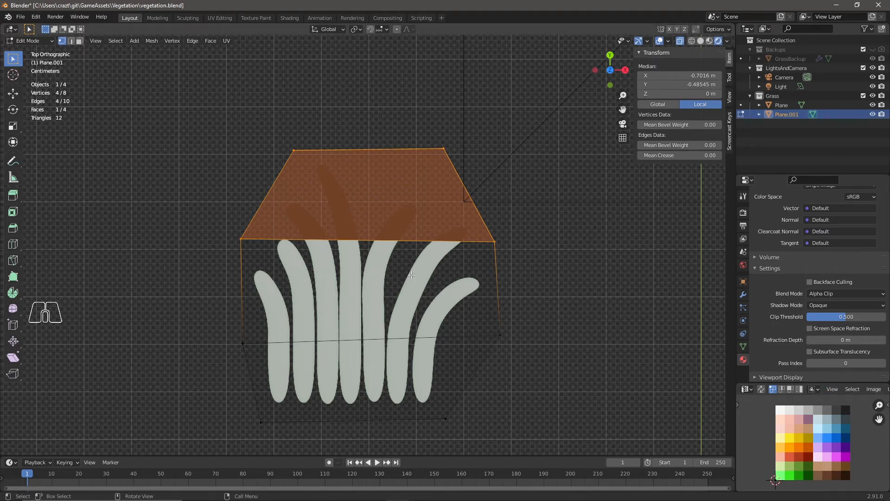
scroll(868, 389, down, 6)
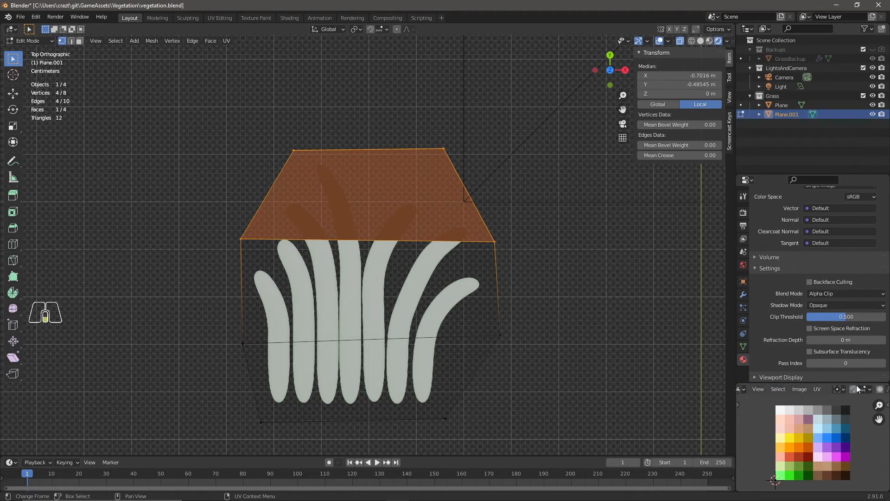
click(797, 389)
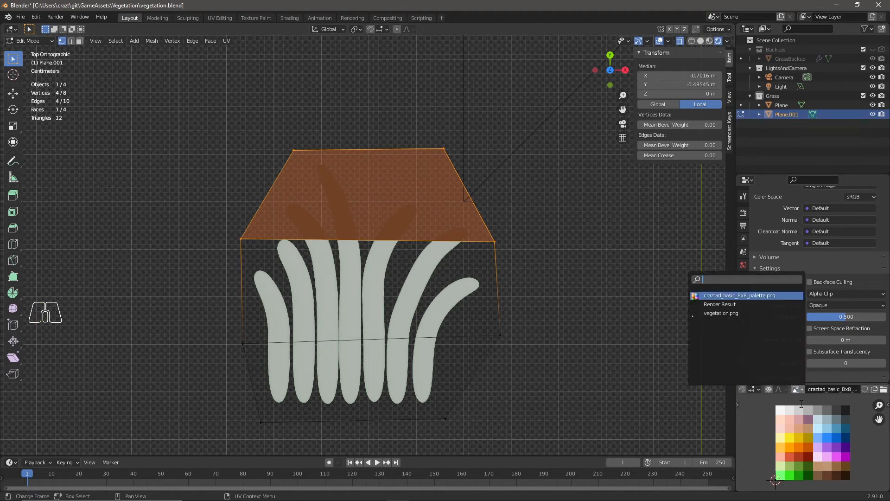
click(724, 317)
scroll(780, 419, down, 4)
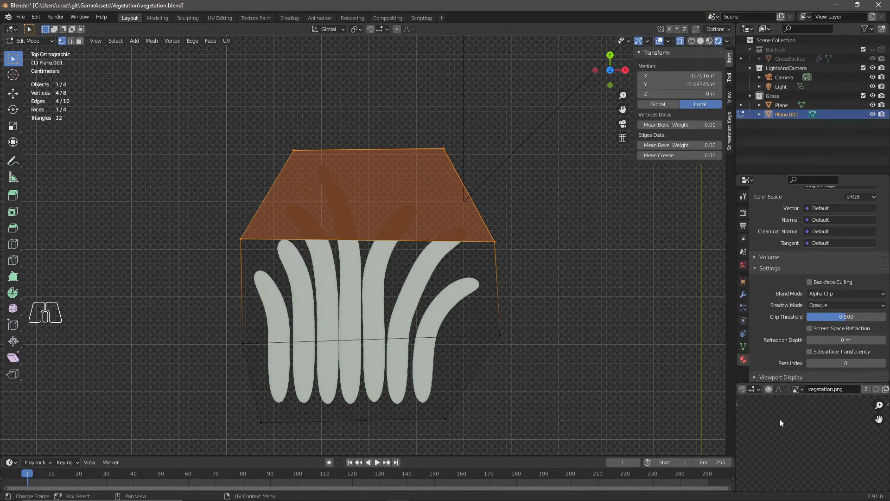
shift+middle_drag(799, 477, 822, 450)
key(a)
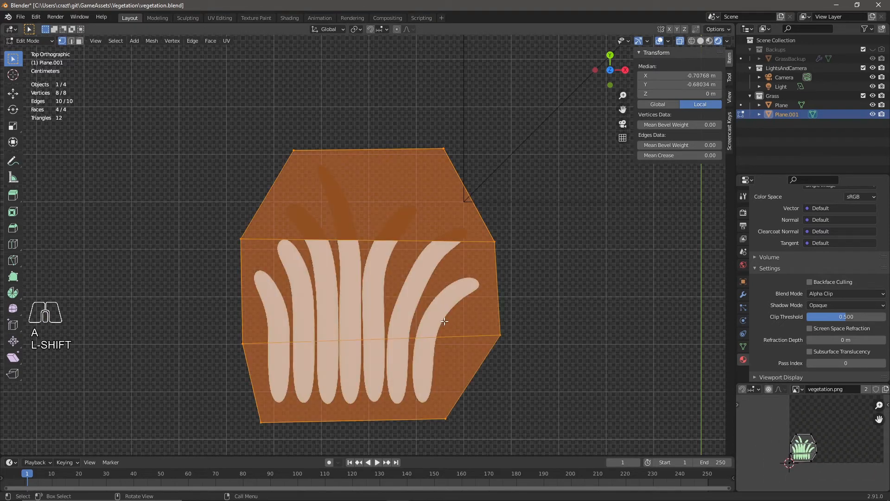
Step: Delete the original eight-sided face with Only Faces, keeping the three band faces
key(3)
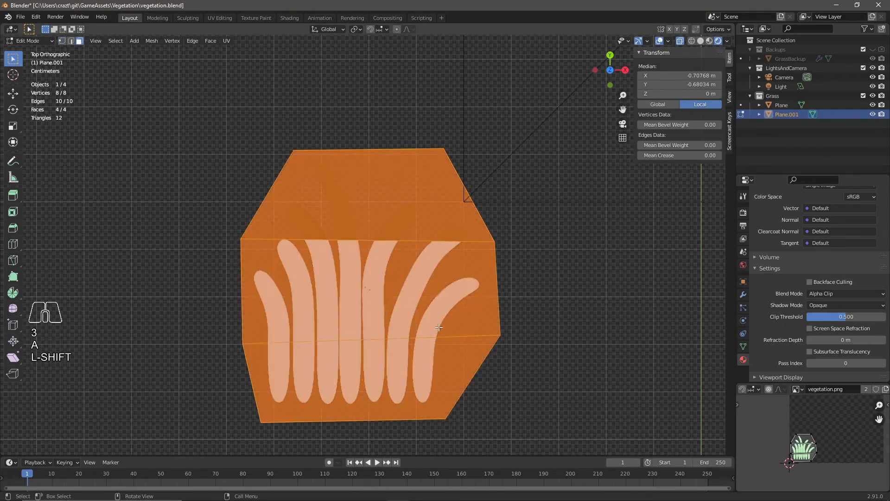
click(388, 295)
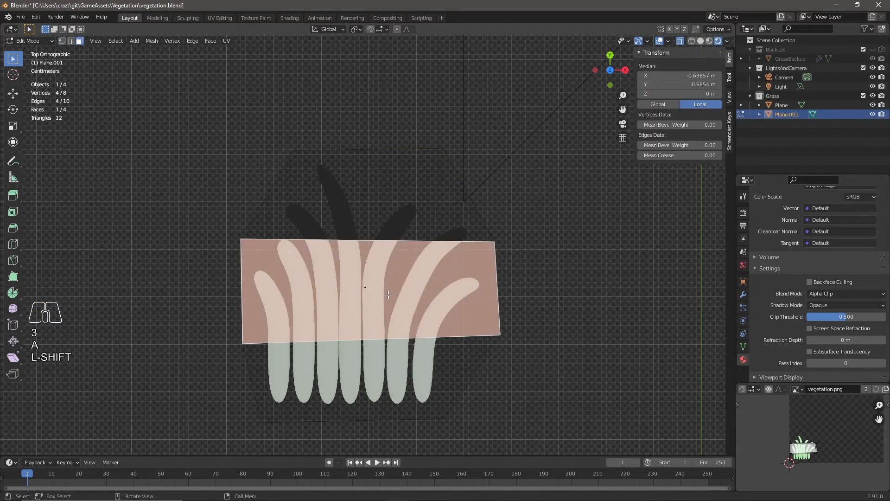
click(350, 279)
key(x)
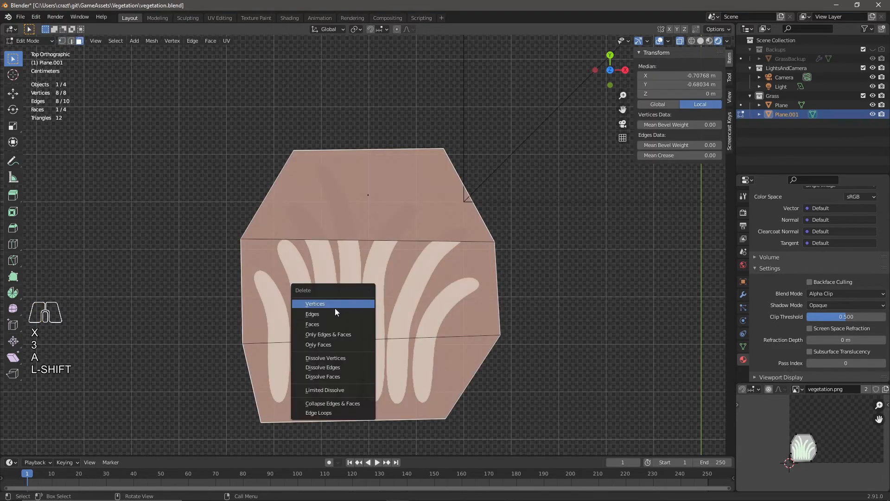
click(330, 343)
Step: Unwrap all faces of the grass piece with Smart UV Project
key(3)
key(a)
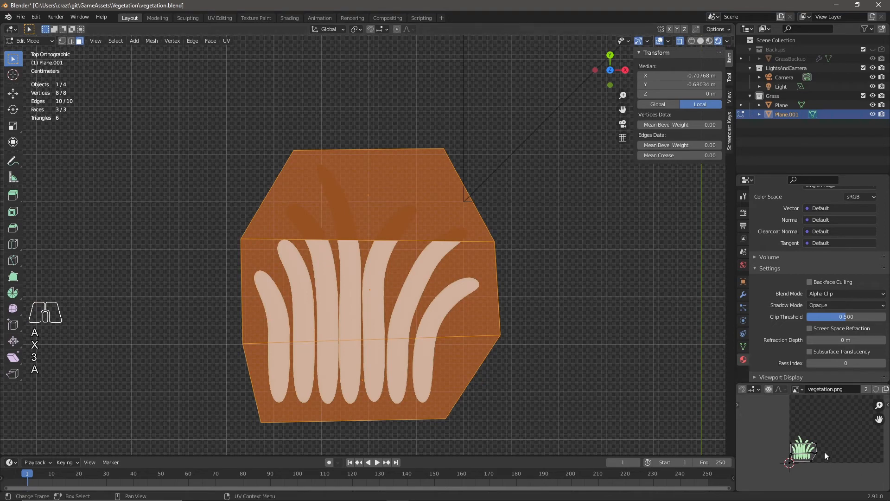
key(u)
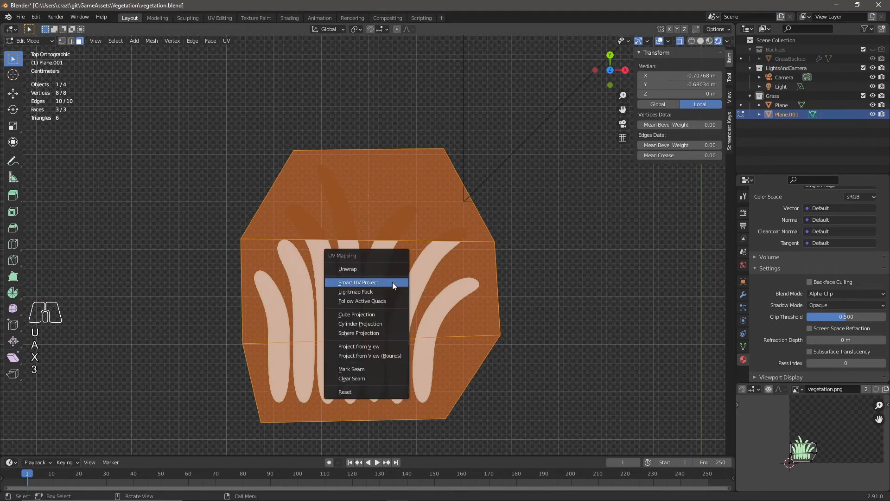
click(360, 284)
click(355, 359)
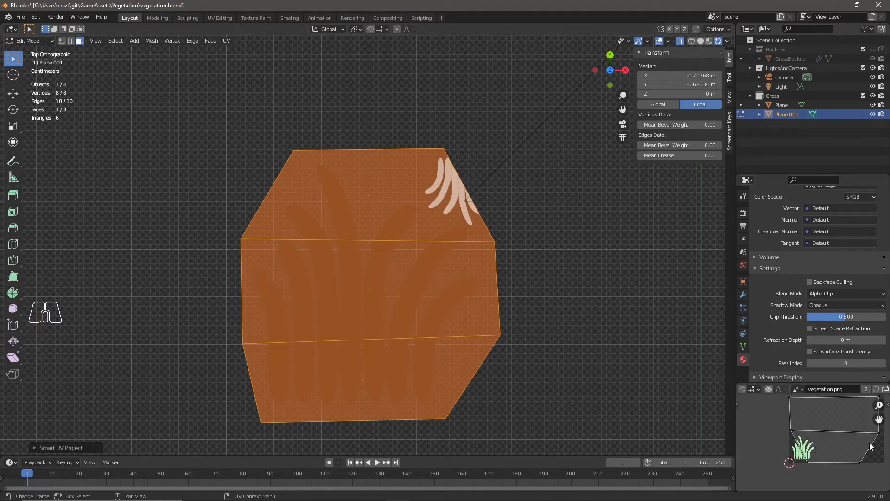
Step: Scale down all the UVs and move them over the grass clump in vegetation.png
key(a)
key(s)
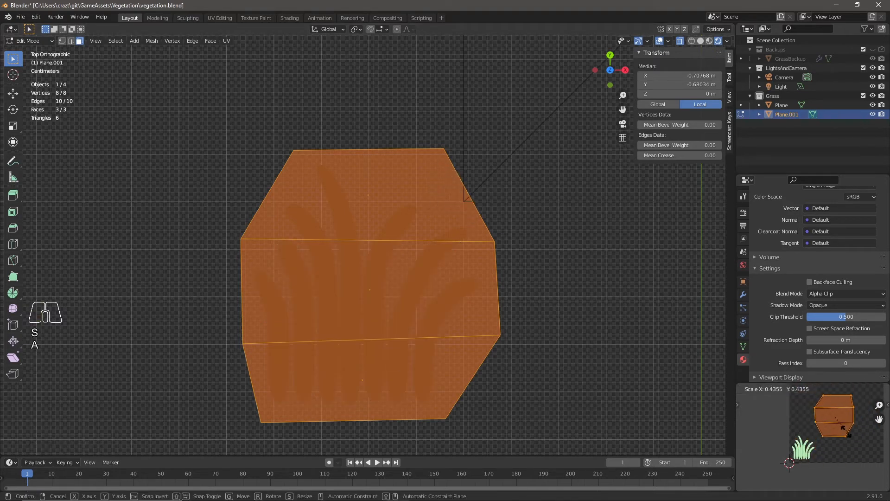
click(842, 427)
key(g)
click(807, 459)
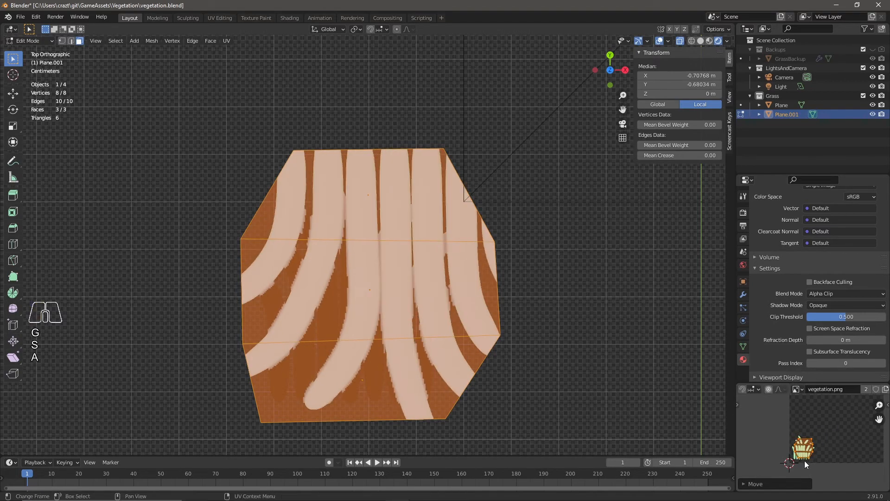
Step: Rotate all UVs by 180 degrees and scale them up until the whole grass clump fits inside the piece
key(r)
key(KP_1)
key(KP_8)
key(KP_0)
key(Return)
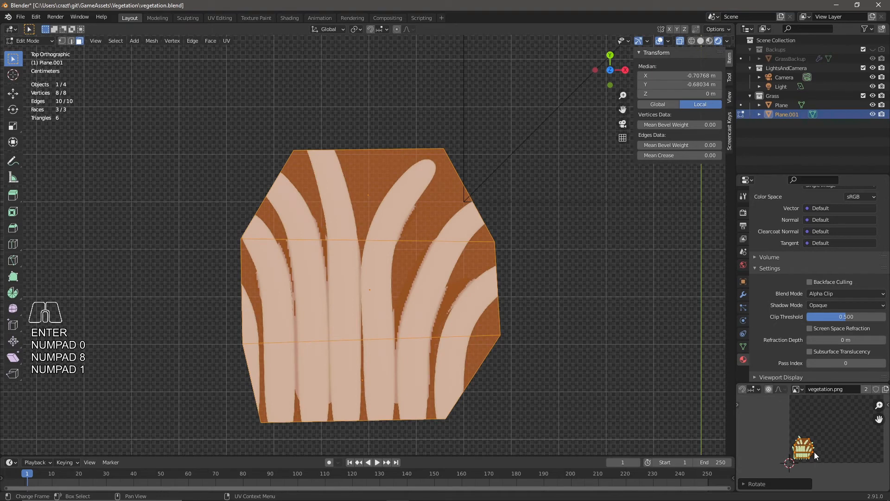
key(s)
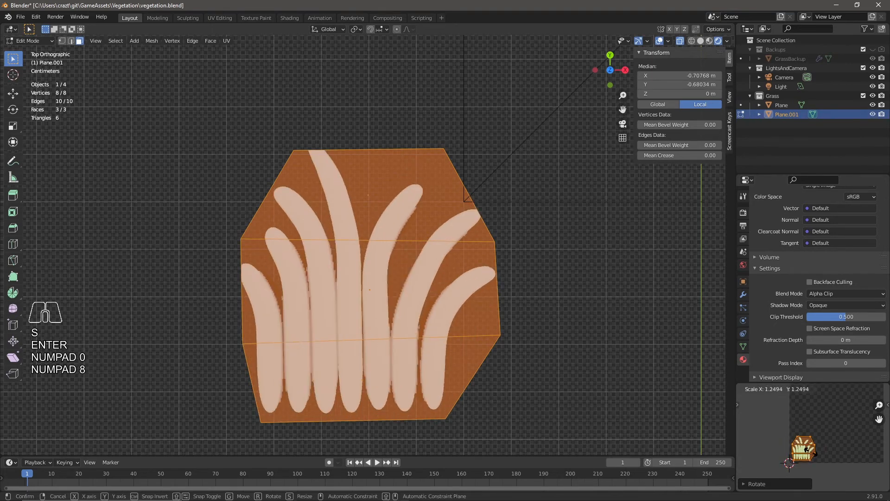
click(805, 460)
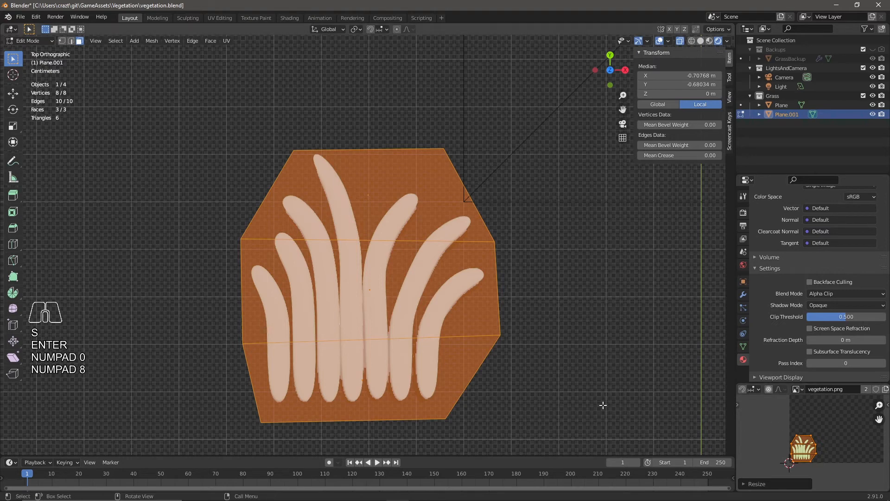
Step: Scale the UVs down slightly and shift them up over vegetation.png so the blade bases sit near the piece's lower edge
scroll(825, 449, up, 3)
shift+middle_drag(836, 466, 873, 423)
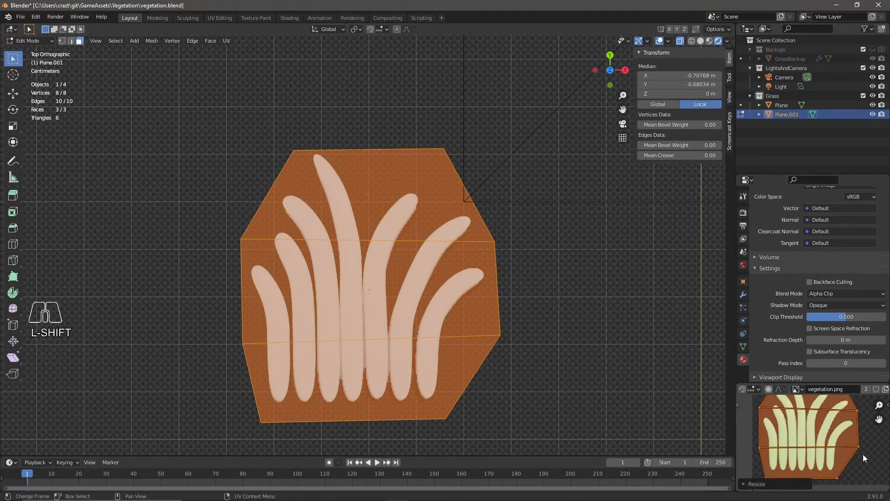
scroll(836, 430, down, 2)
key(s)
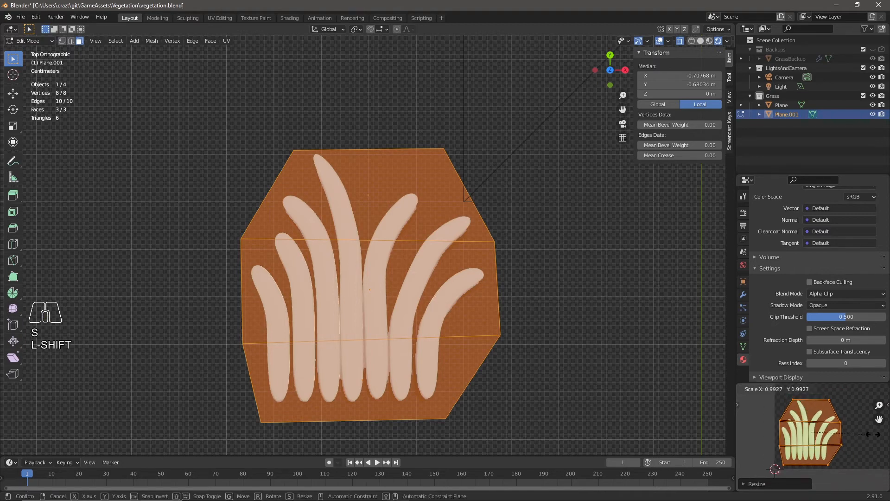
click(870, 433)
key(g)
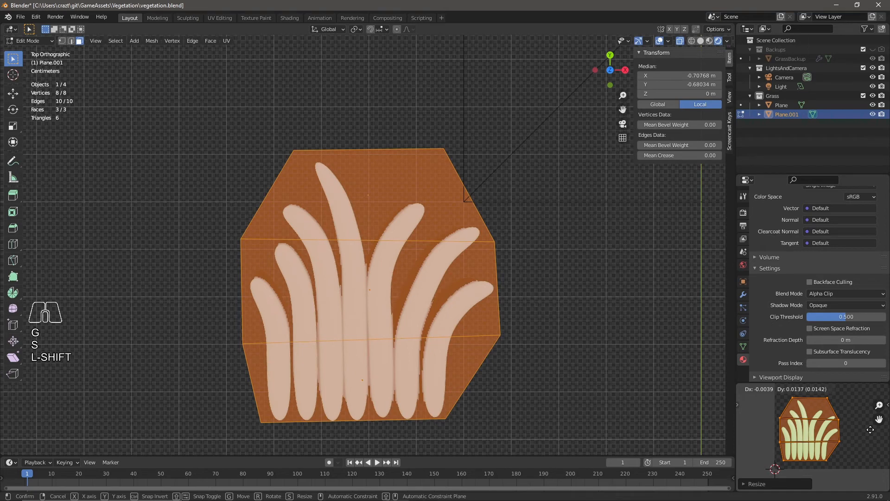
click(870, 430)
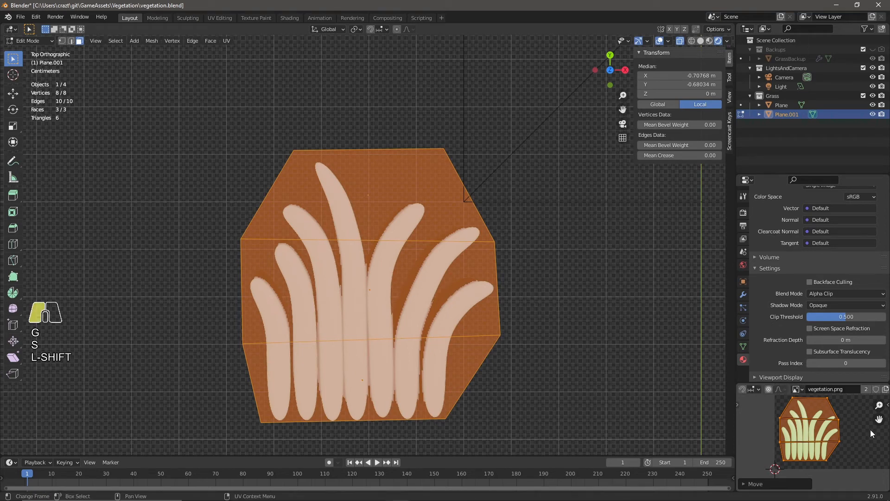
Step: Rotate the UVs by about 2.4 degrees to straighten the blades, and nudge them down slightly on the texture
key(r)
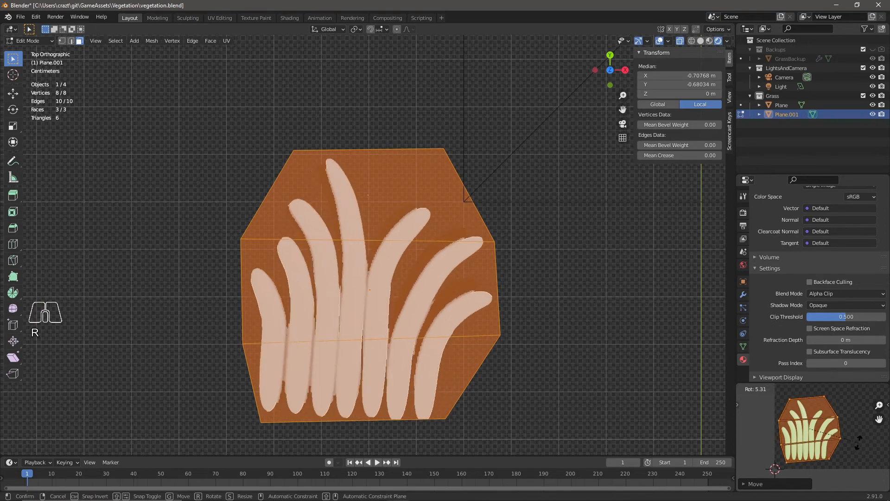
key(shift)
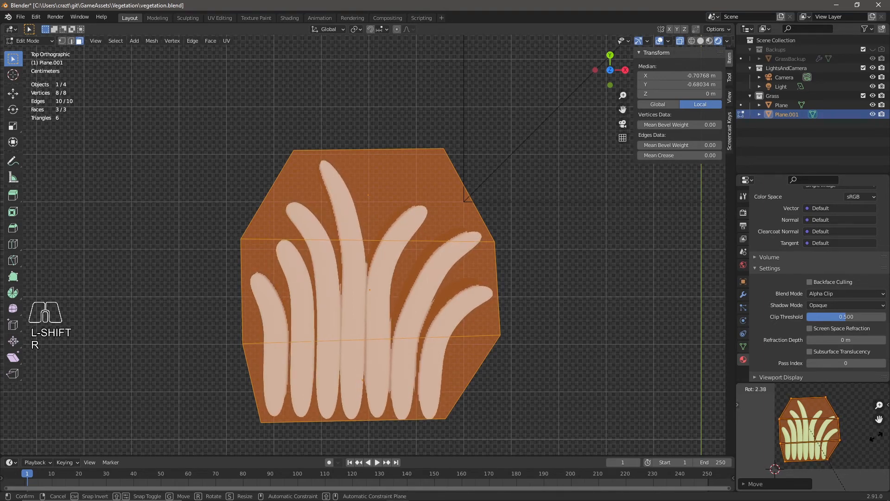
click(882, 458)
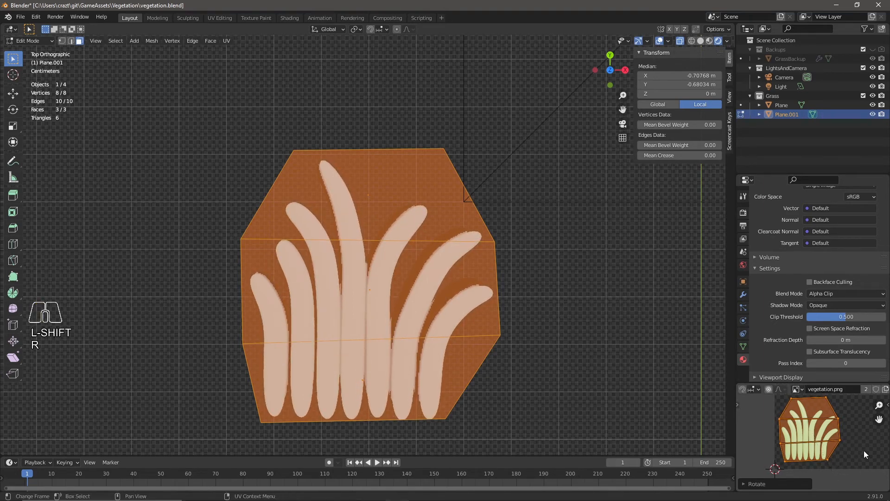
key(g)
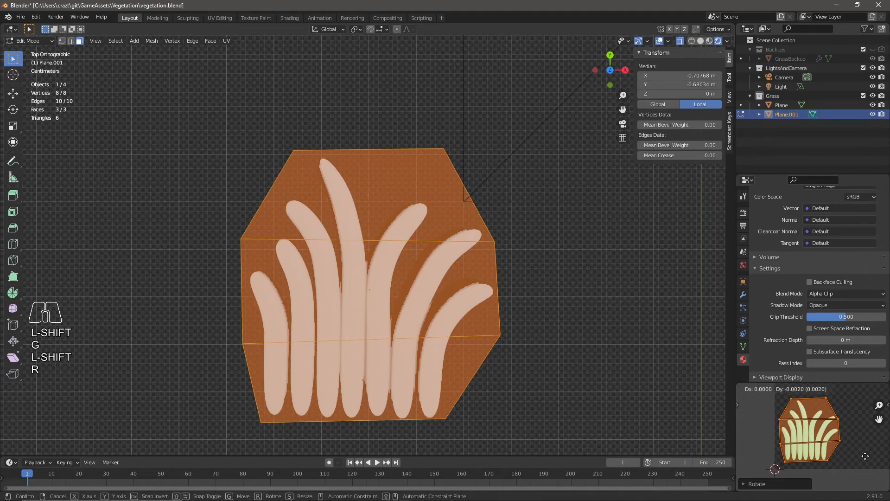
click(867, 462)
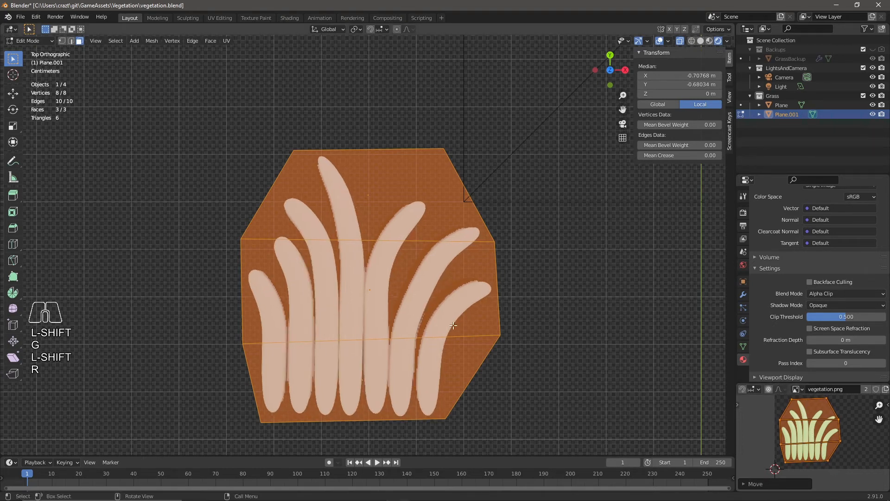
Step: Leave edit mode and rename the cut-out grass piece Plane.001 as Grass
key(Tab)
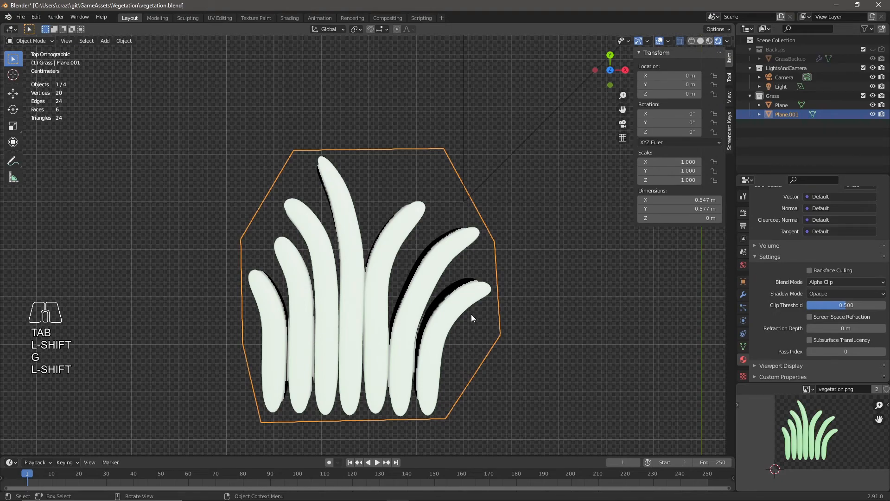
scroll(471, 313, down, 8)
scroll(451, 322, up, 5)
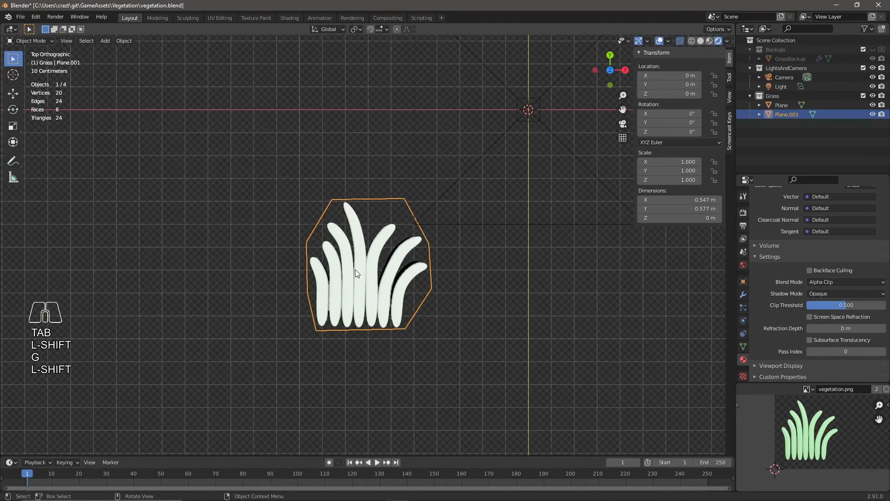
scroll(376, 290, up, 7)
scroll(385, 295, down, 9)
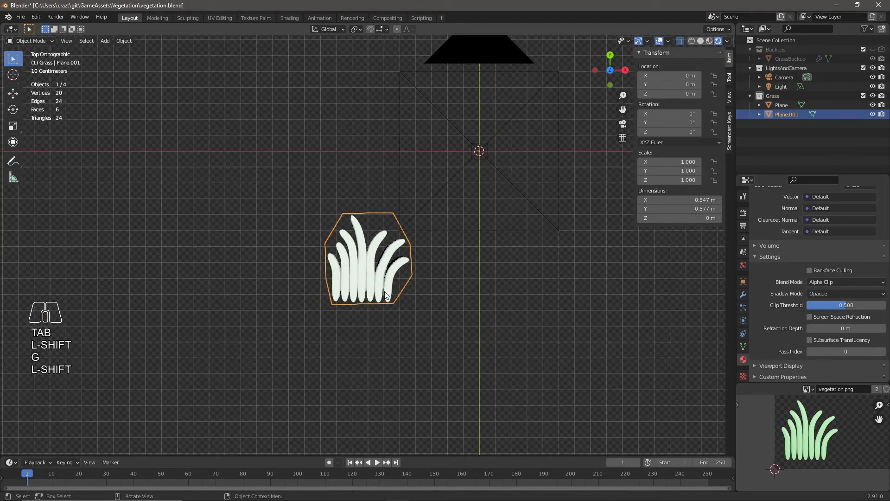
scroll(385, 295, down, 3)
click(387, 272)
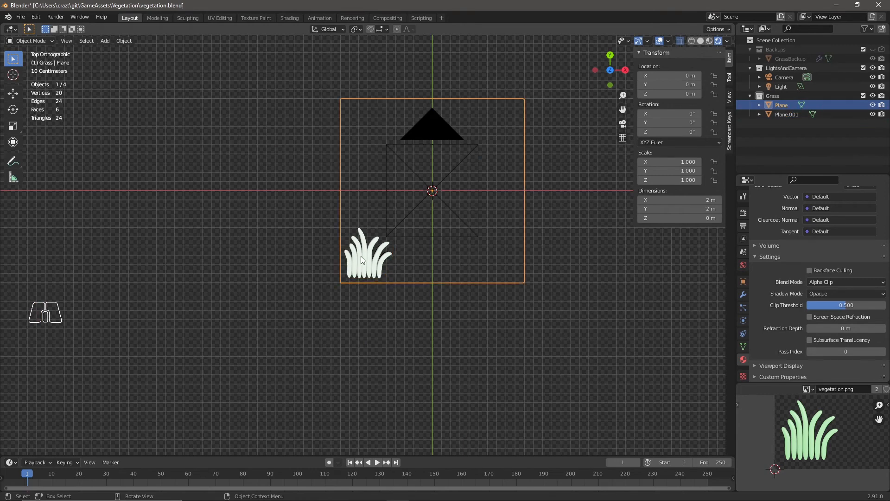
click(369, 262)
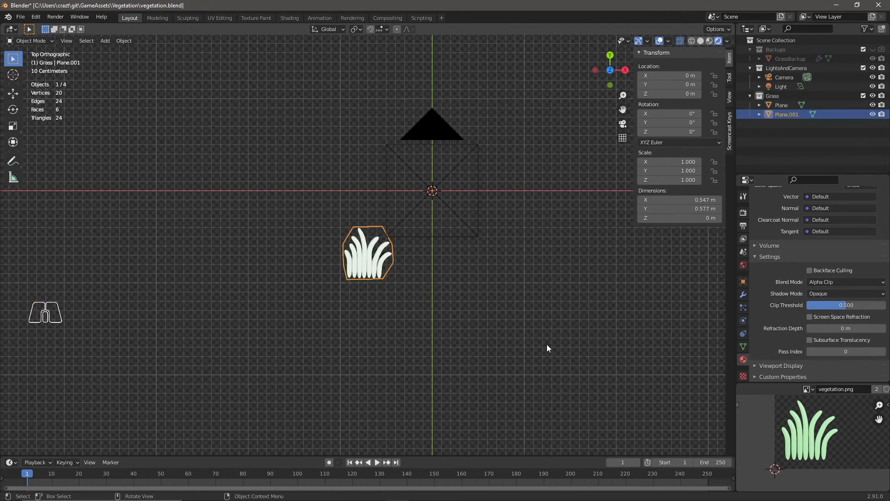
double_click(780, 116)
text(Grass)
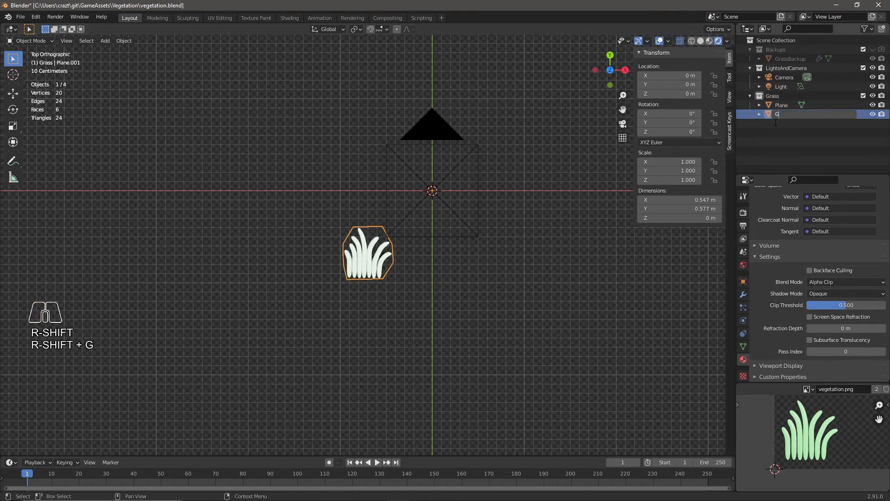
key(Return)
Step: Delete the original square image object Plane from the Grass collection
click(781, 114)
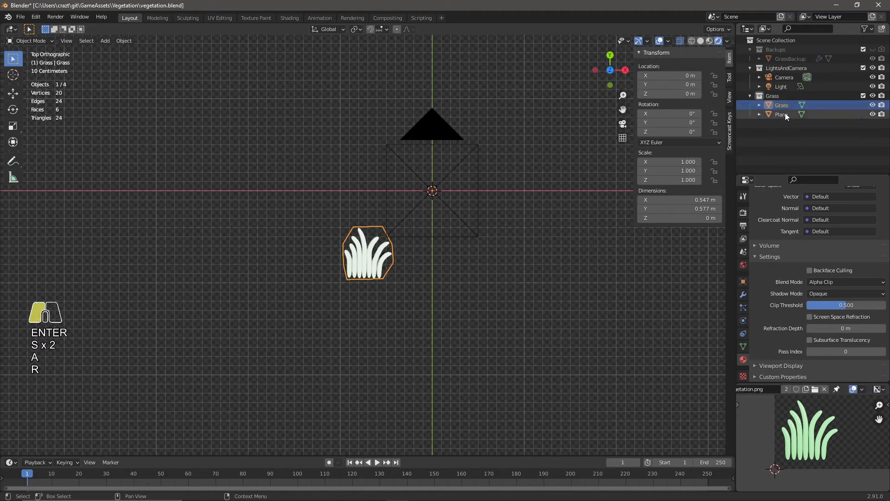
right_click(782, 114)
click(751, 137)
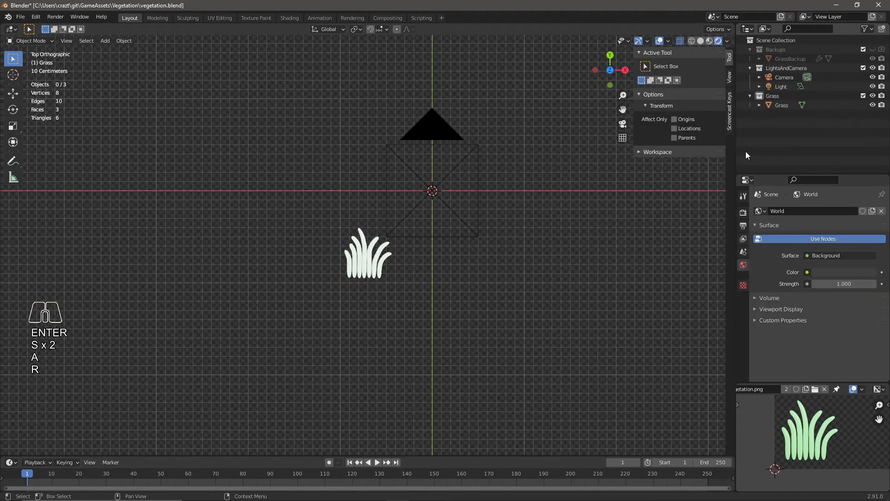
Step: Move the Grass object about 0.738 m in X and 1.028 m in Y, placing its base at the world origin
middle_drag(390, 347, 368, 241)
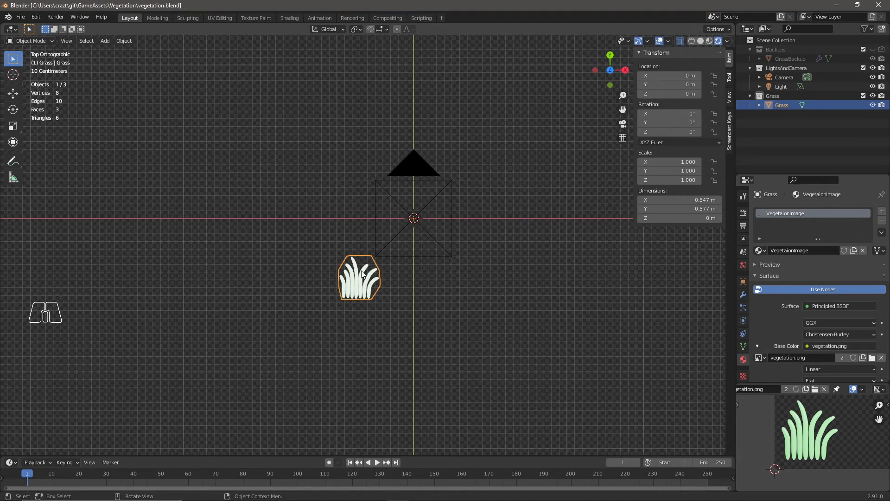
key(g)
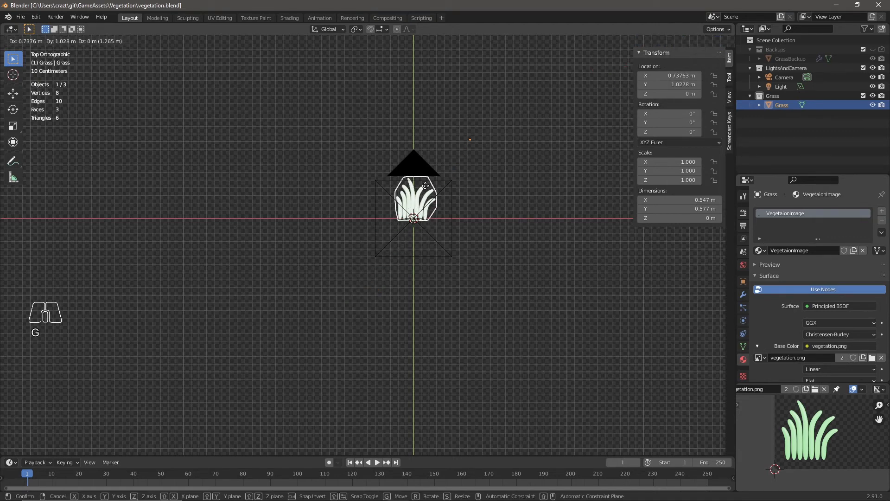
click(425, 186)
scroll(513, 171, up, 6)
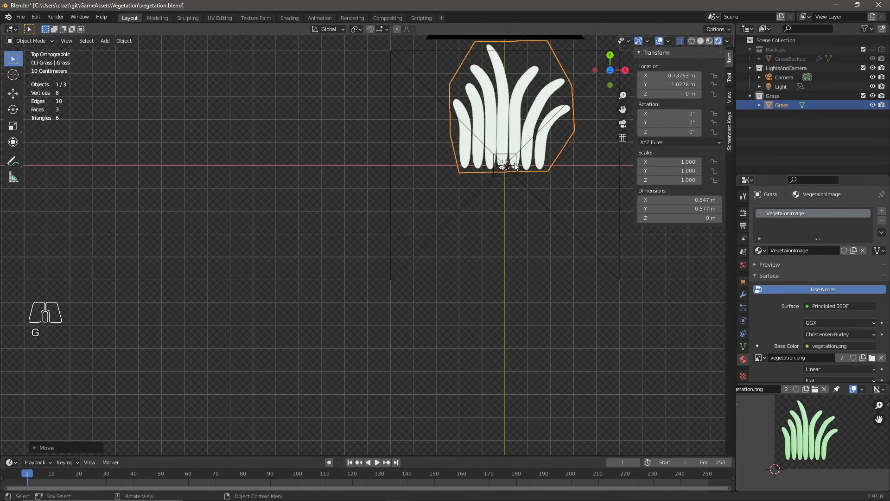
scroll(513, 171, down, 4)
Step: Set the Grass object's origin to the 3D cursor
click(124, 40)
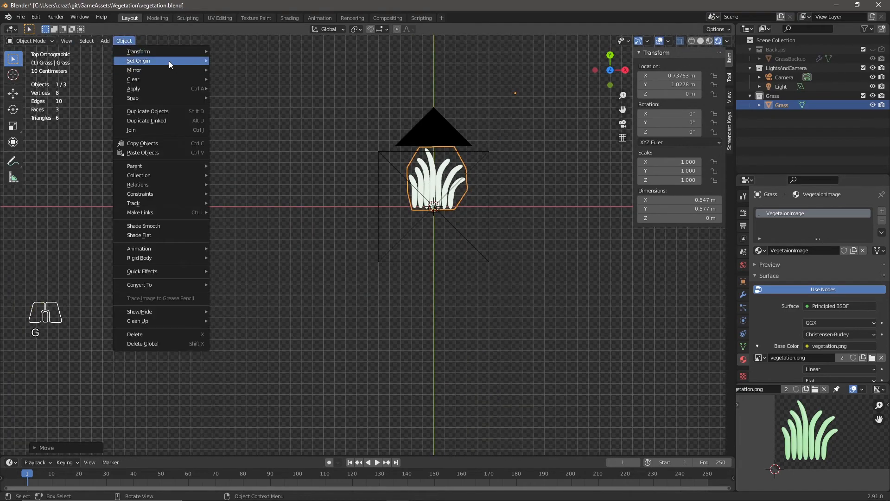
mouse_move(170, 64)
click(255, 80)
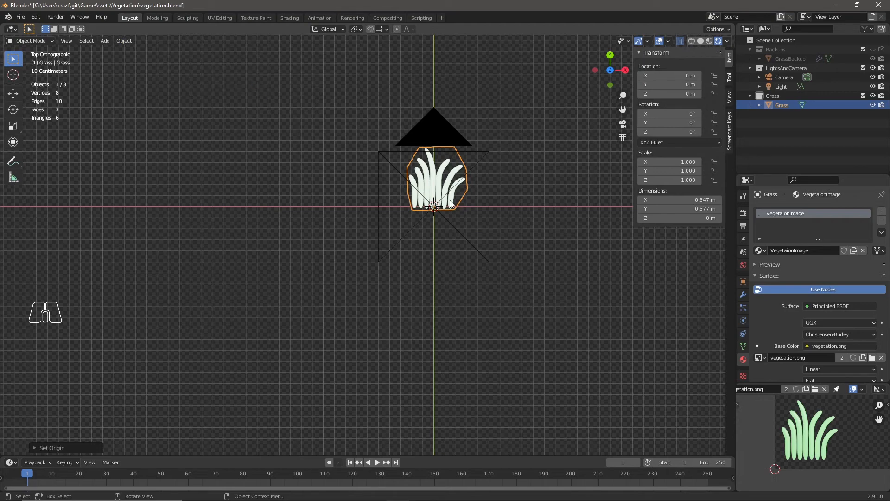
Step: Open the recent file SimpleGameScene.blend, saving the changes to vegetation.blend first
click(21, 17)
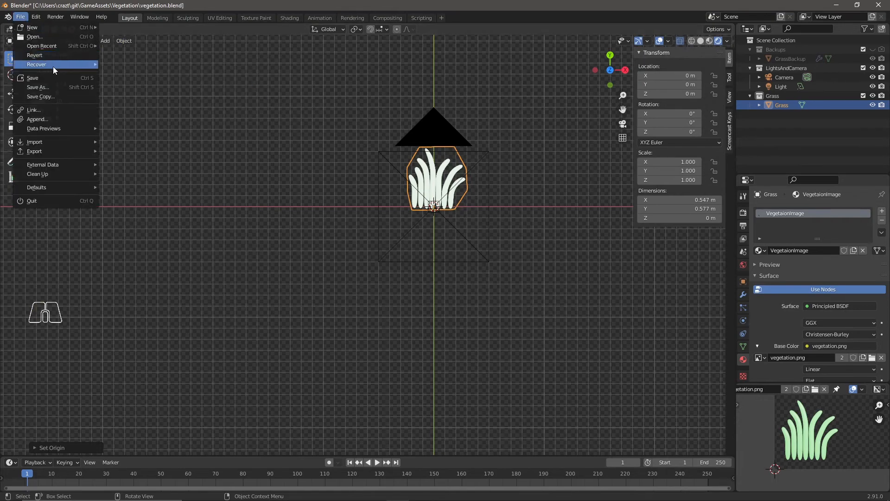
click(35, 56)
click(20, 17)
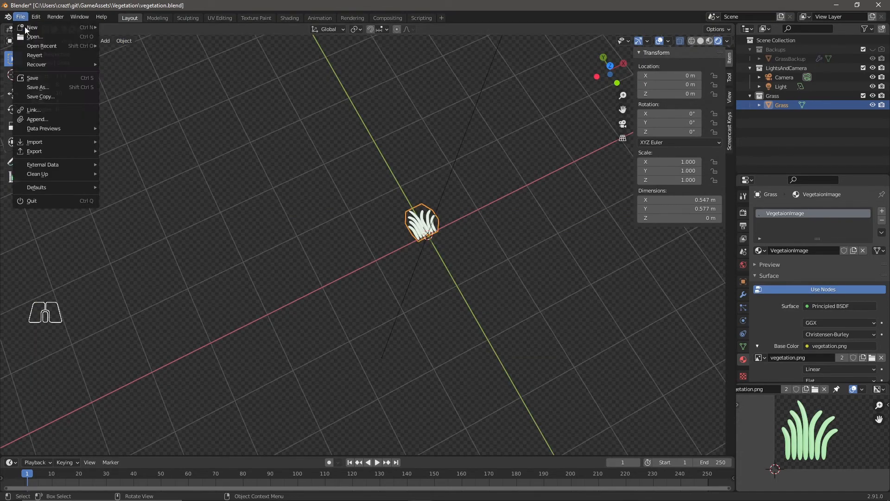
mouse_move(47, 46)
click(130, 54)
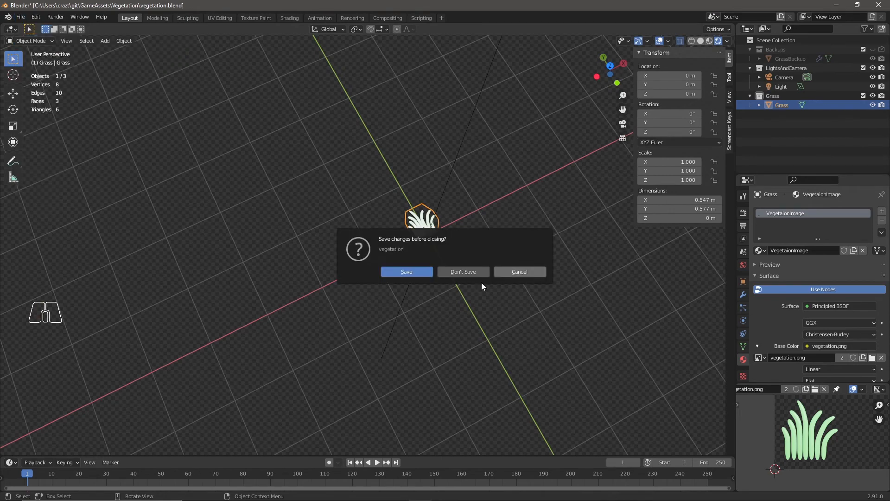
click(407, 271)
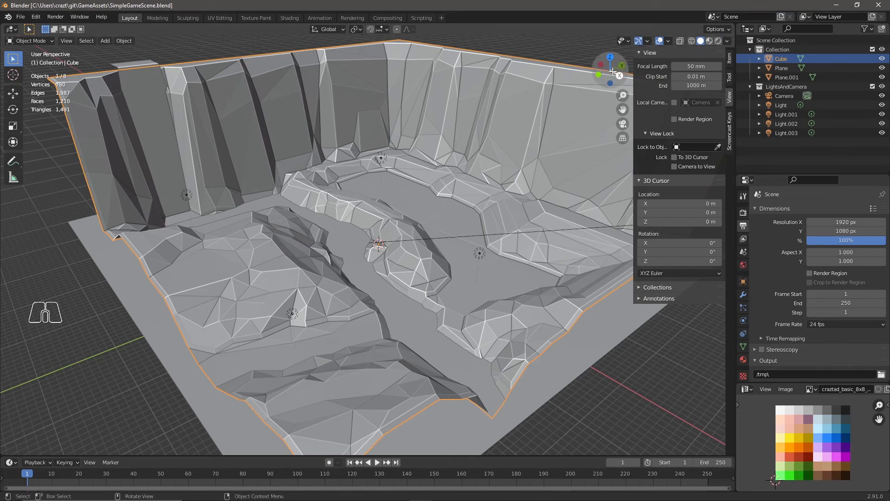
Step: Link the Grass collection from vegetation.blend in the Vegetation folder into the game scene
click(20, 16)
mouse_move(44, 141)
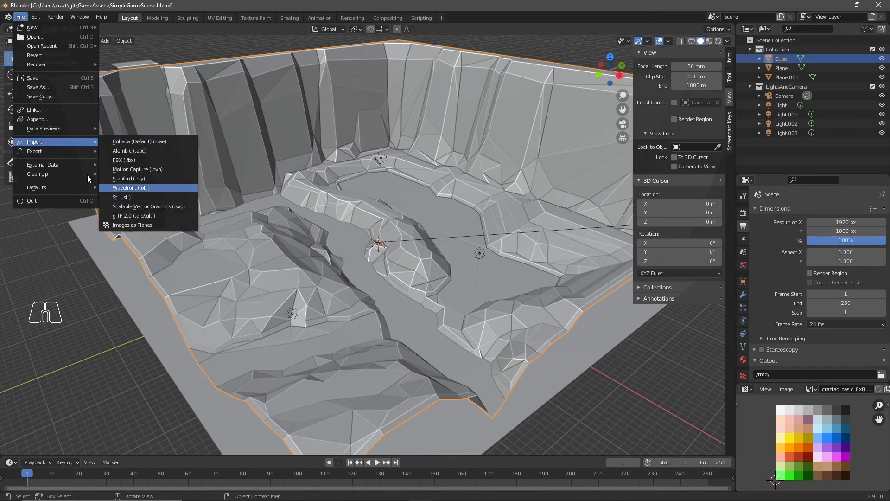
click(42, 111)
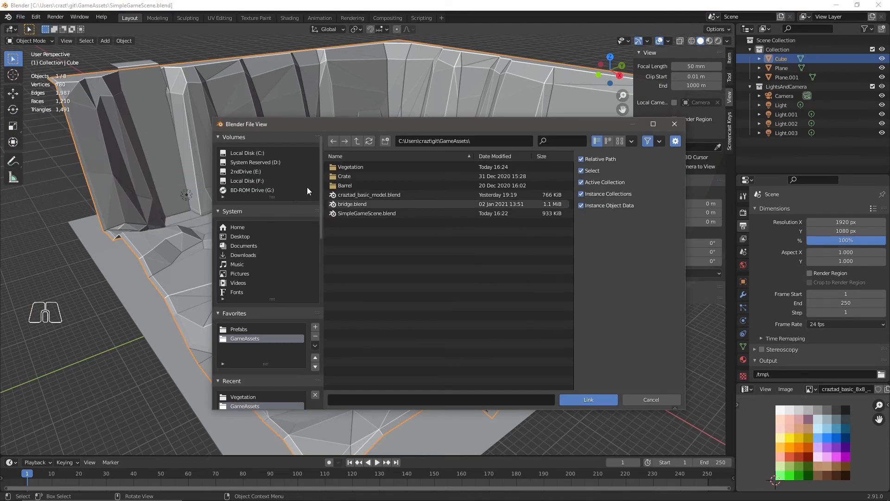
double_click(341, 168)
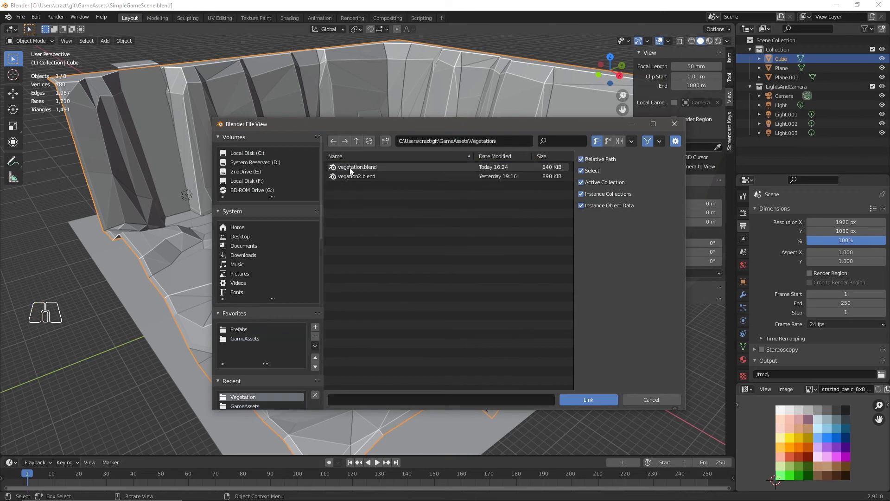
double_click(350, 168)
double_click(340, 267)
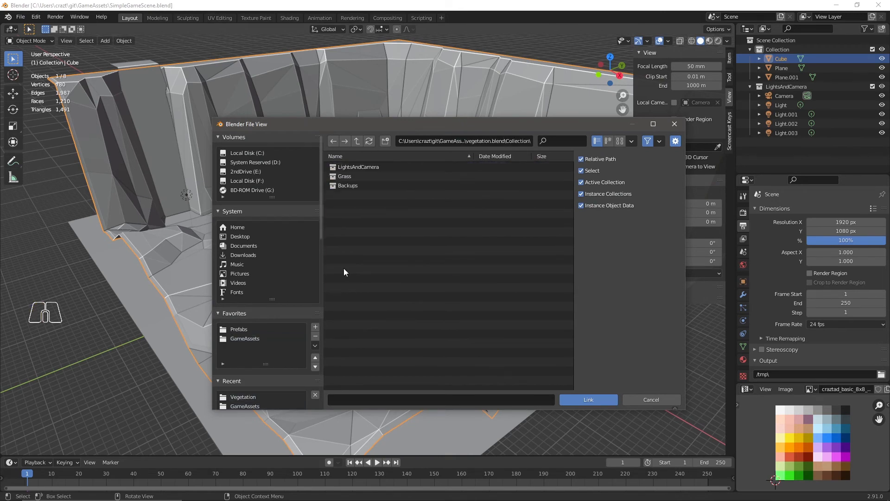
double_click(350, 175)
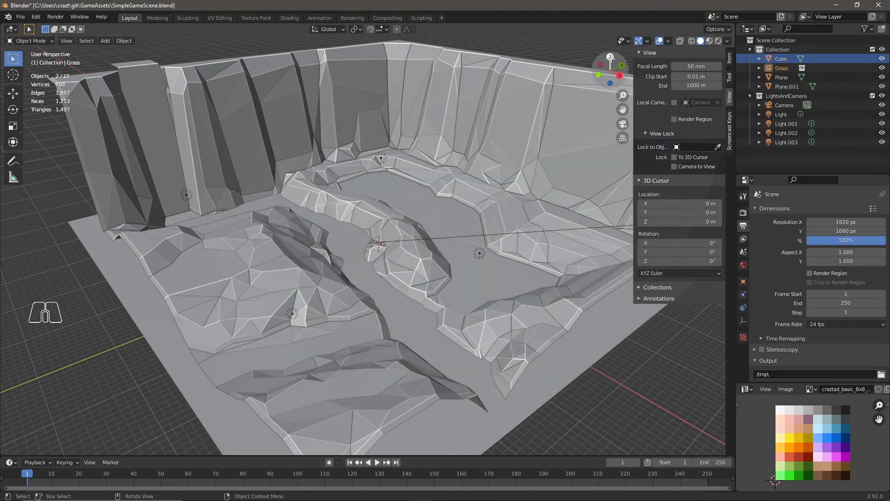
click(610, 57)
scroll(497, 202, down, 2)
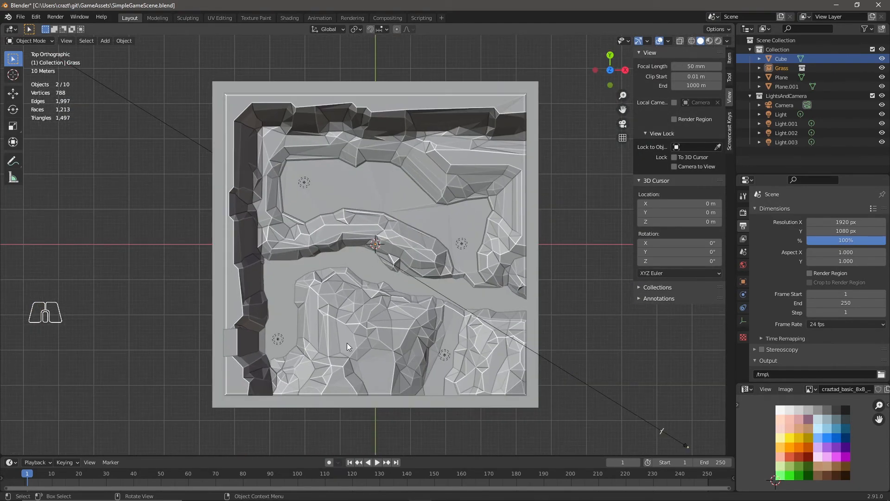
Step: Weight-paint patches on the Cube terrain with the 50 px Draw brush, covering the near hills and the far-right slopes
click(35, 39)
click(266, 266)
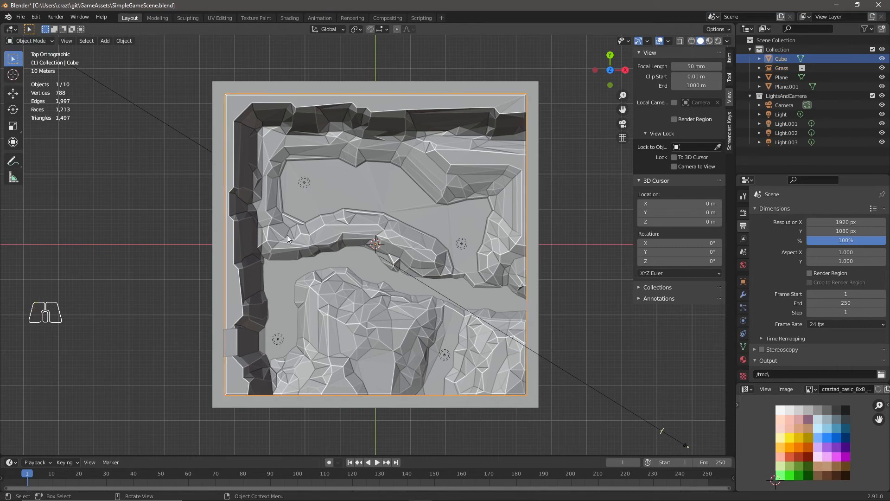
click(45, 43)
click(30, 94)
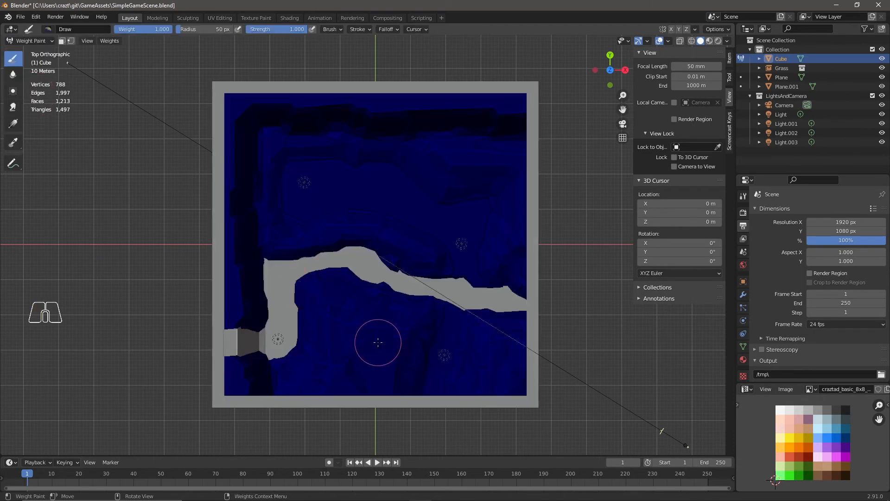
mouse_move(340, 318)
mouse_down()
mouse_move(389, 327)
mouse_move(378, 369)
mouse_move(341, 367)
mouse_up()
mouse_move(495, 344)
mouse_down()
mouse_move(487, 378)
mouse_move(507, 371)
mouse_up()
click(510, 245)
drag(483, 155, 456, 168)
Step: Reduce the brush radius to 33 px, paint smaller weight patches along the river bank and upper ledges, and return to Object Mode
scroll(412, 250, up, 1)
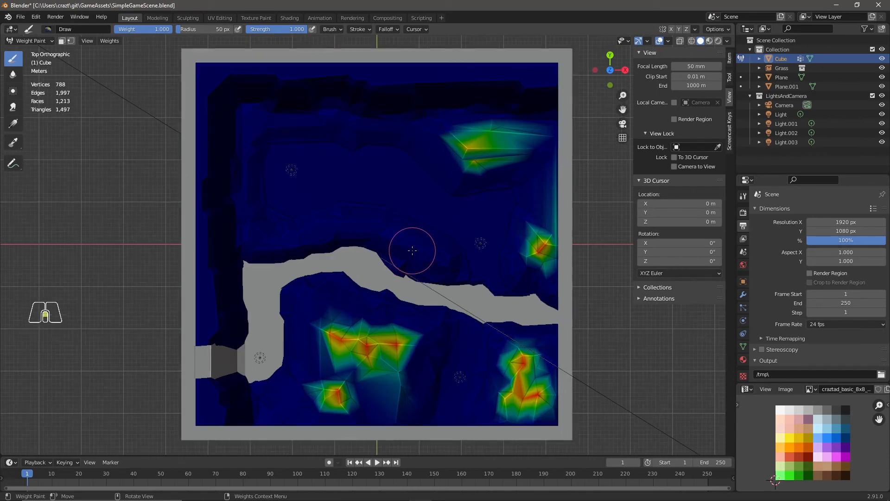
key(f)
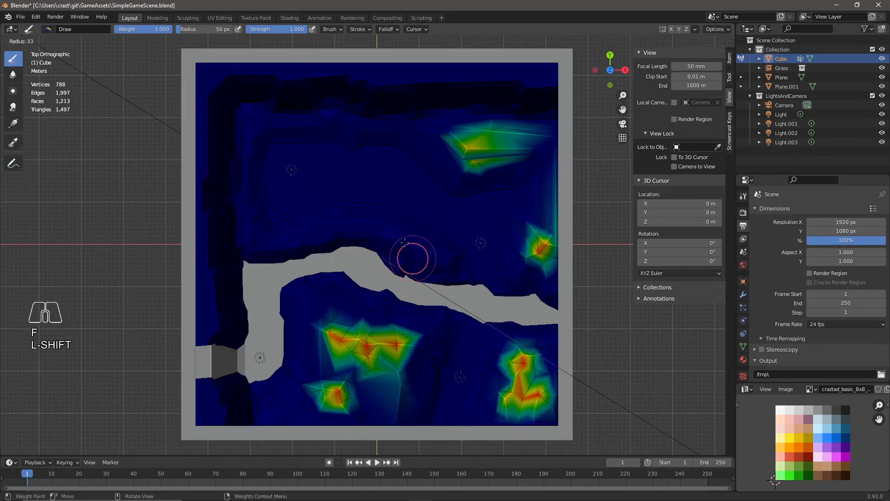
click(405, 242)
mouse_move(431, 251)
mouse_down()
mouse_move(439, 258)
mouse_move(414, 253)
mouse_up()
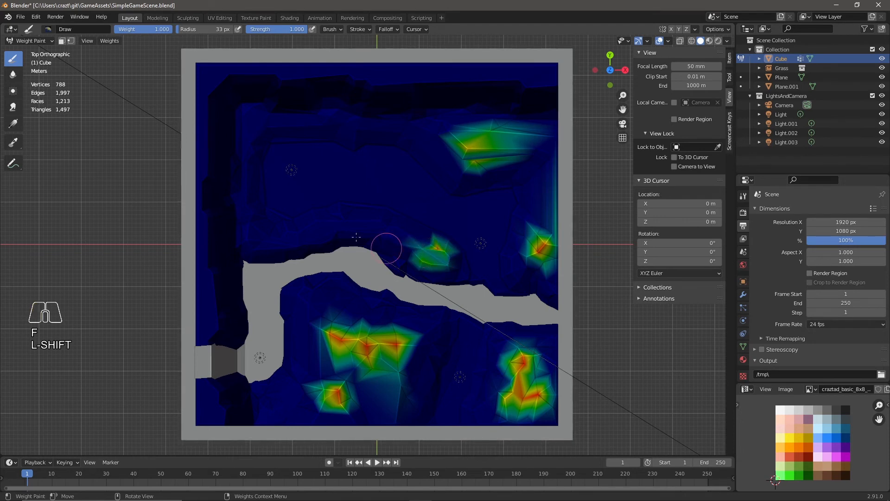
click(258, 235)
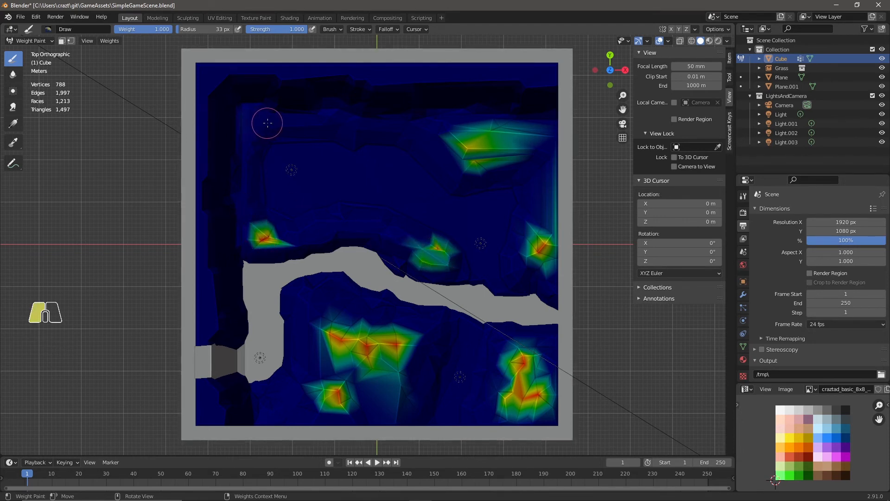
click(267, 123)
click(246, 124)
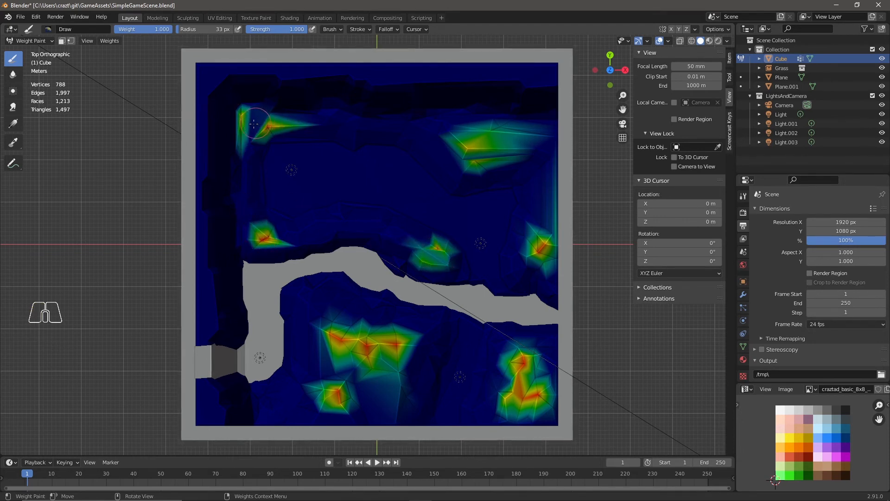
drag(255, 123, 253, 148)
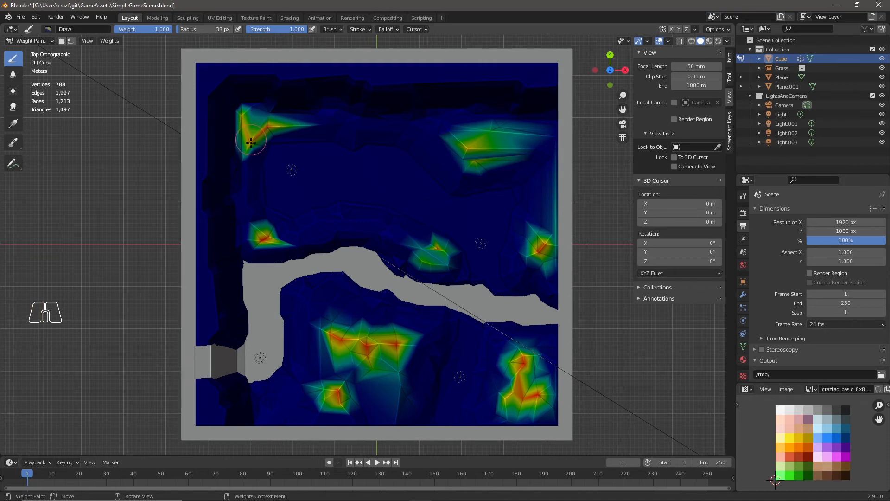
click(363, 128)
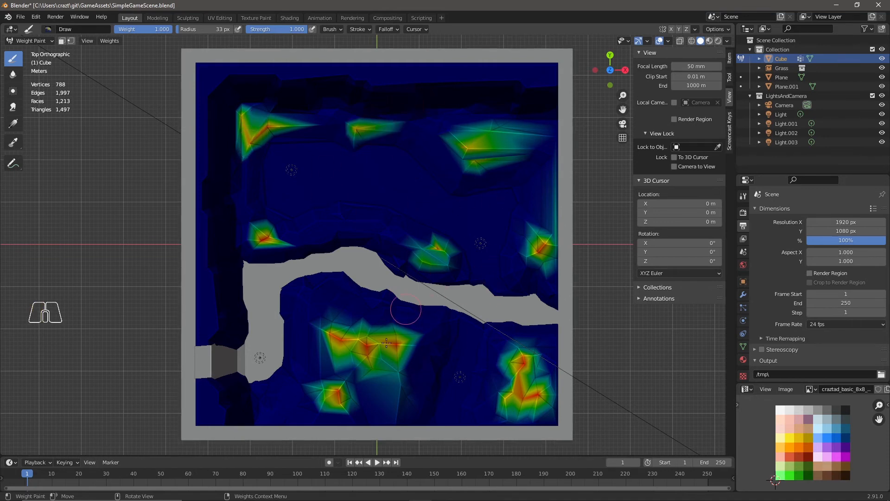
click(28, 41)
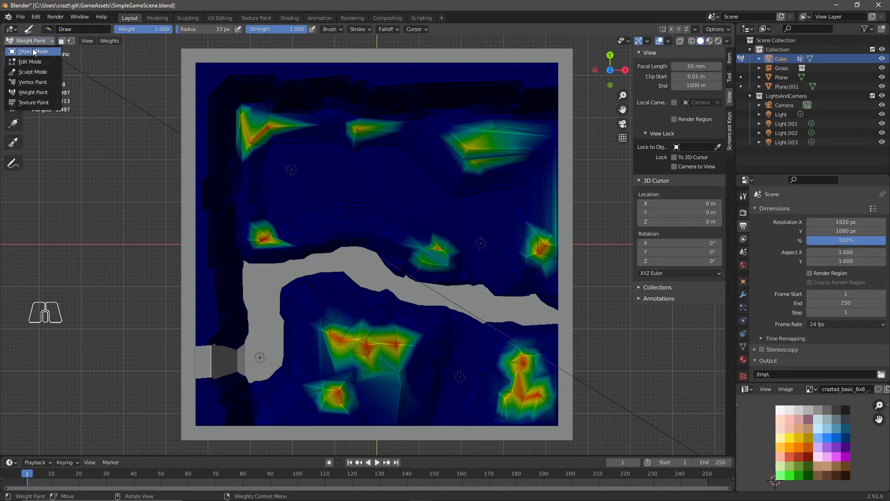
click(32, 50)
middle_drag(509, 349, 553, 351)
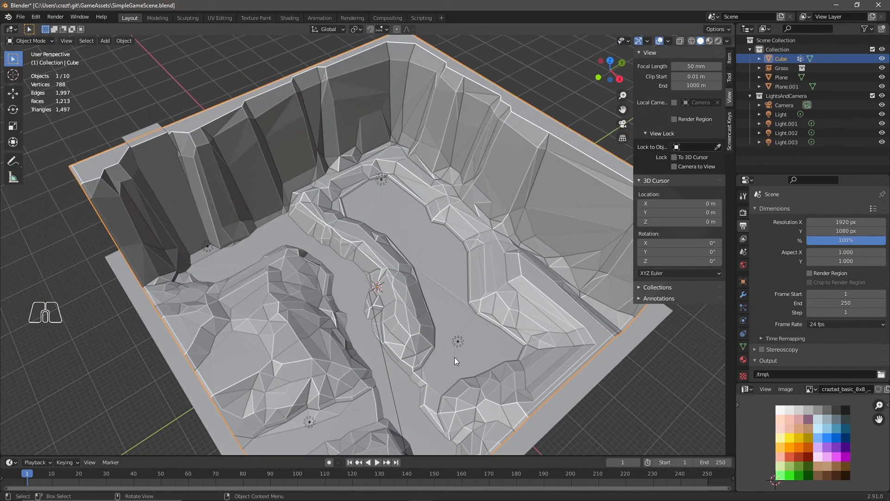
click(514, 275)
click(744, 309)
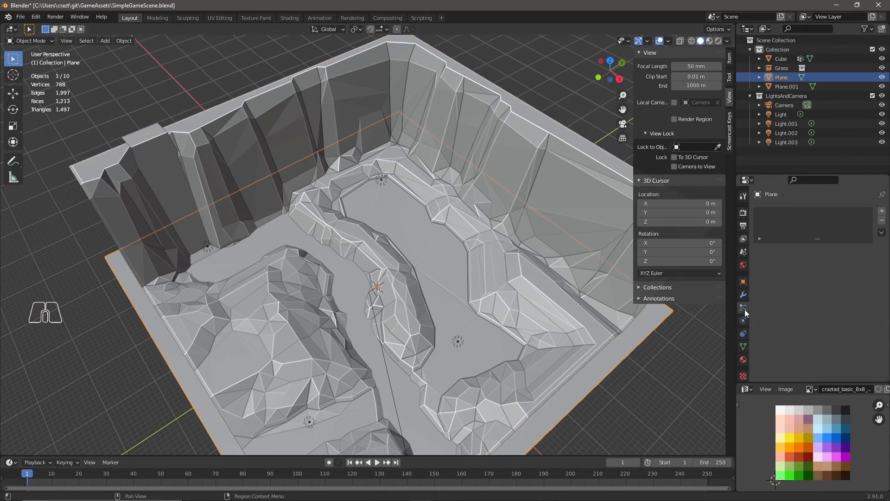
click(882, 212)
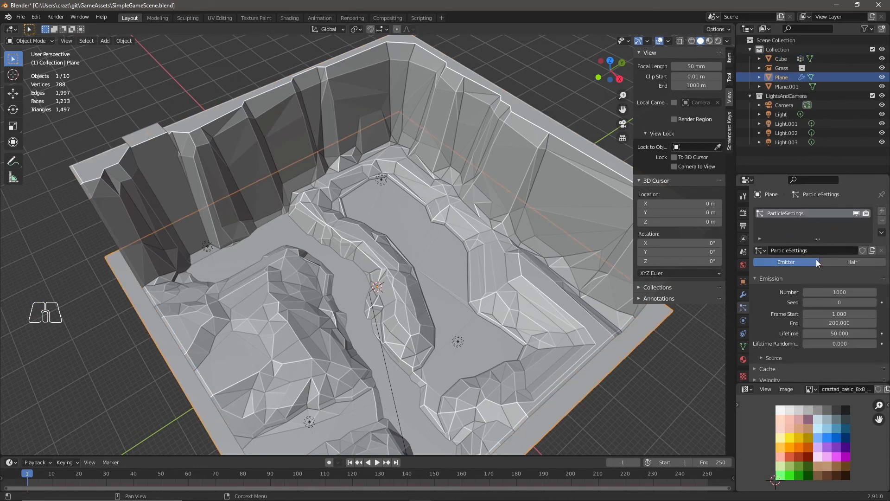
click(852, 263)
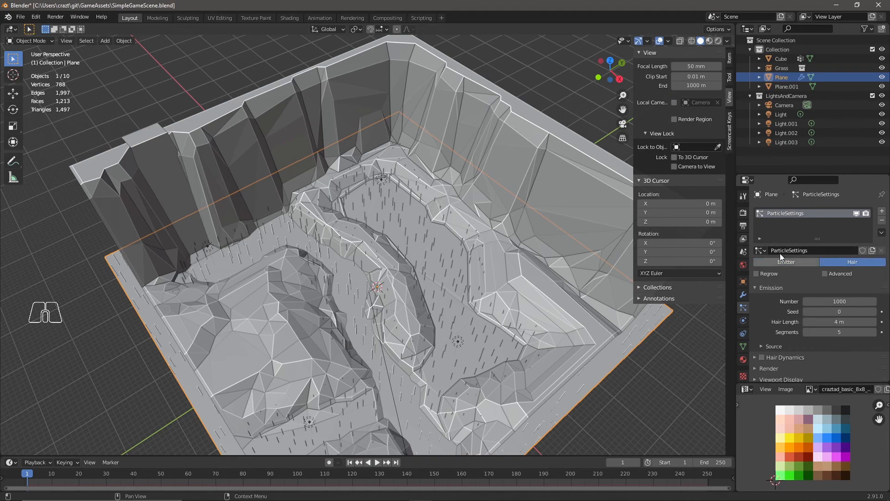
middle_drag(439, 357, 278, 301)
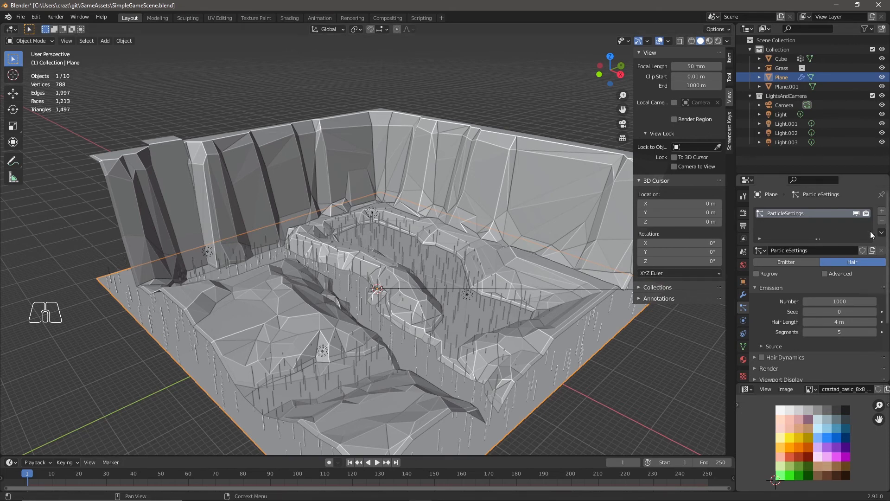
click(882, 221)
Step: Add a hair particle system to the Cube terrain and control its density with the painted vertex group Group
click(277, 311)
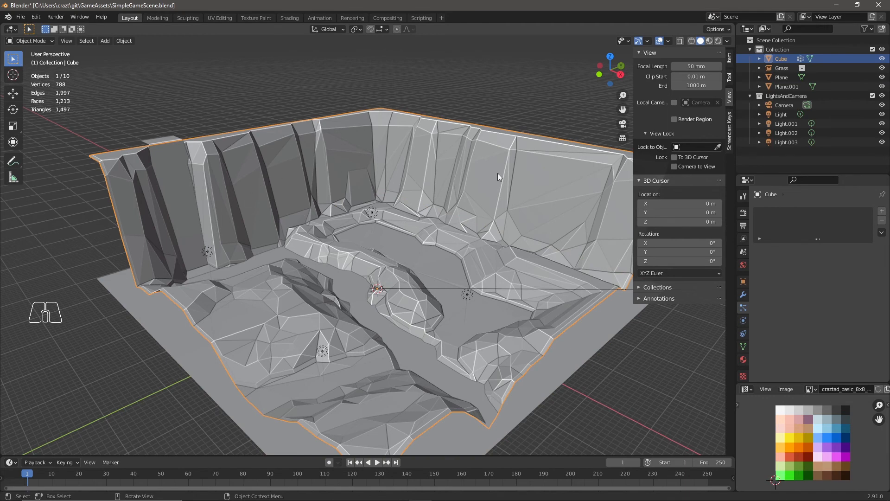
click(882, 211)
click(844, 262)
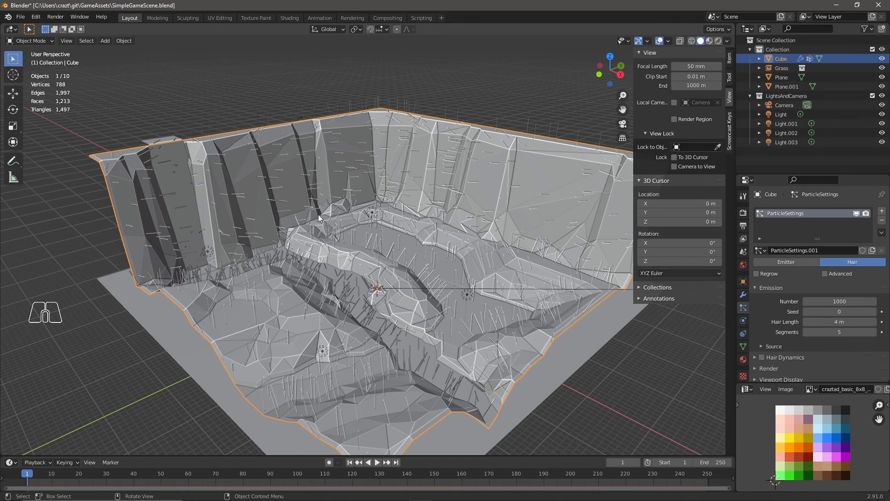
scroll(763, 301, down, 5)
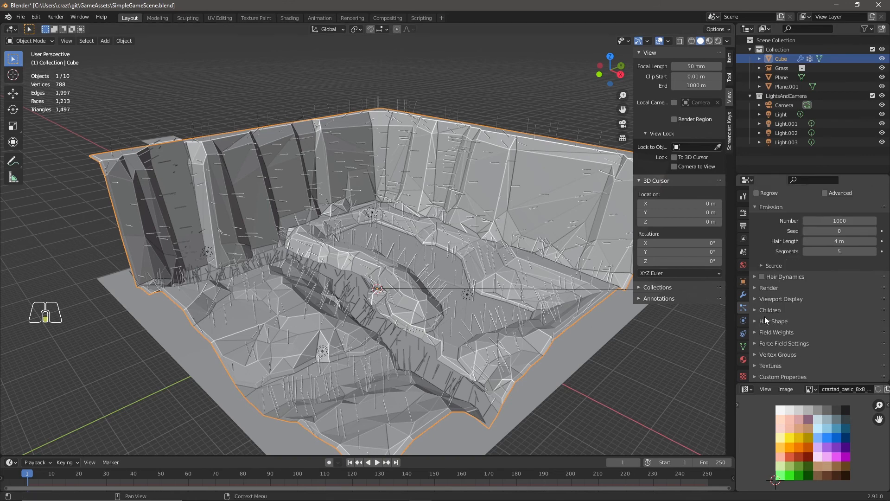
click(753, 359)
click(832, 369)
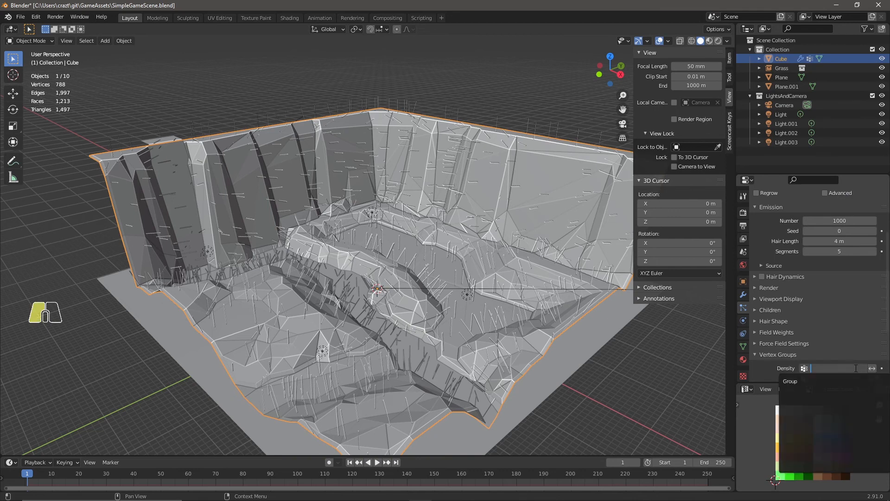
click(821, 380)
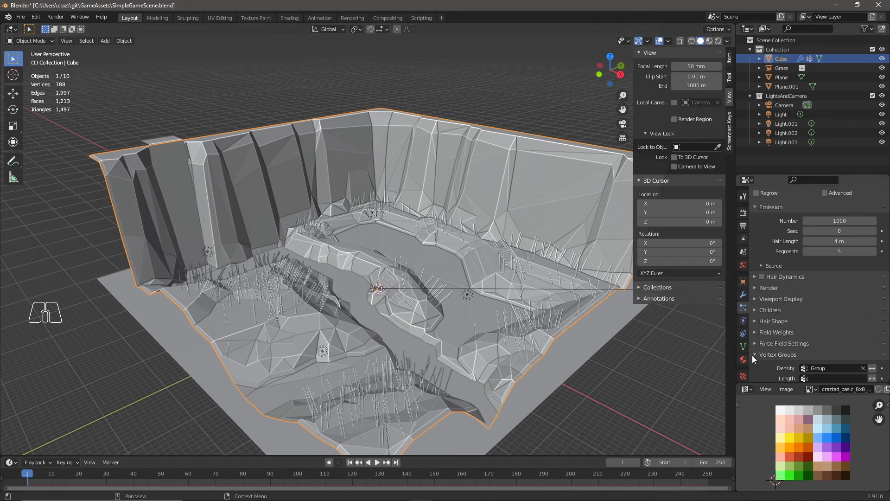
Step: Render the particles as a collection, using the linked Grass collection as the instance at scale 0.510
click(756, 287)
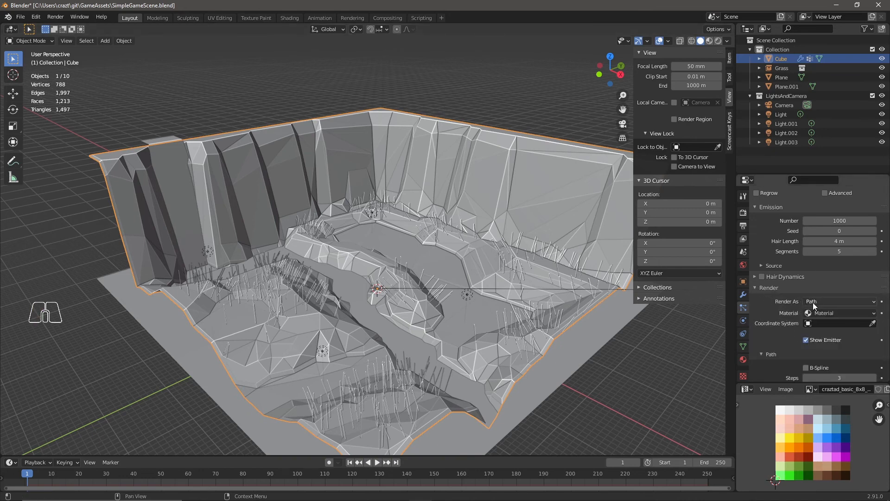
click(835, 301)
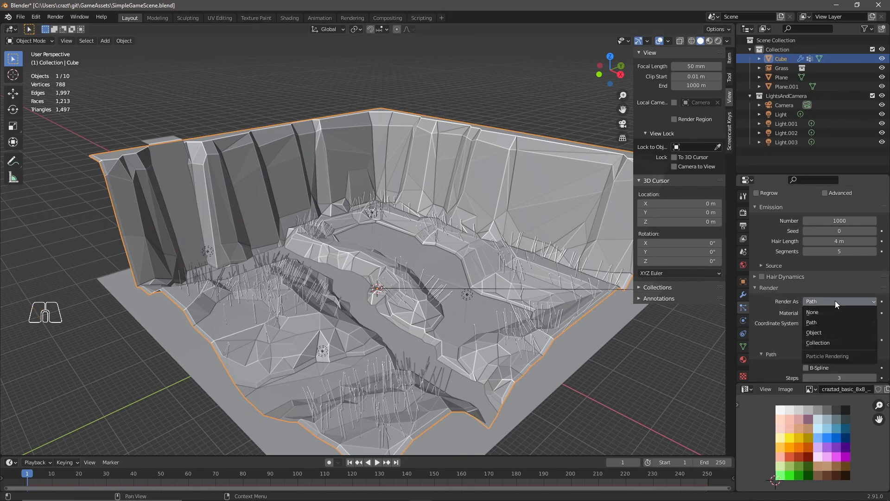
click(836, 344)
click(836, 369)
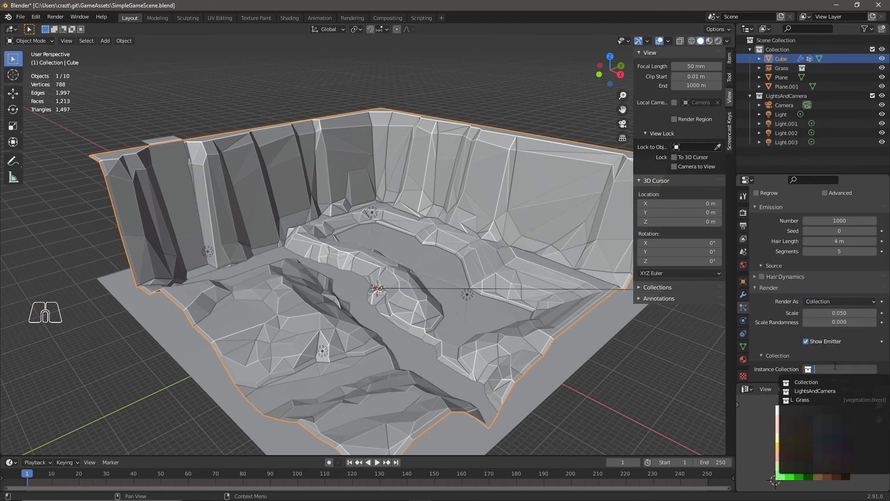
click(808, 401)
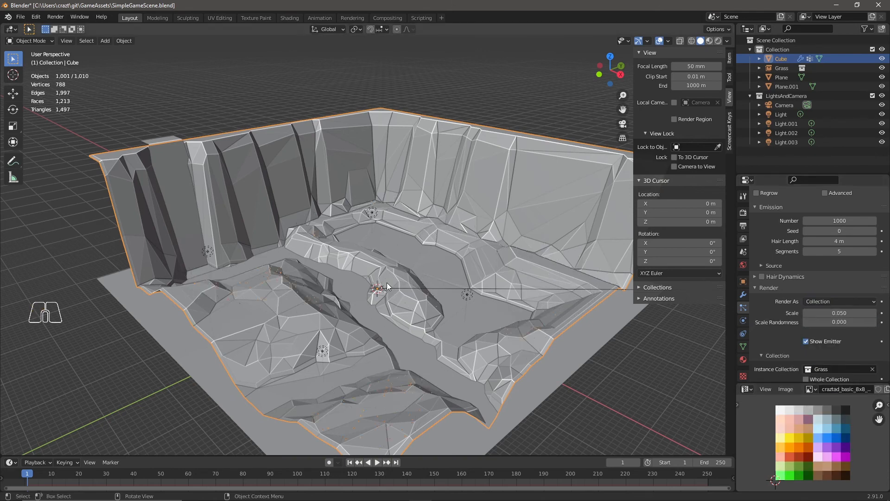
mouse_move(819, 313)
mouse_down()
mouse_move(858, 313)
mouse_move(848, 313)
mouse_up()
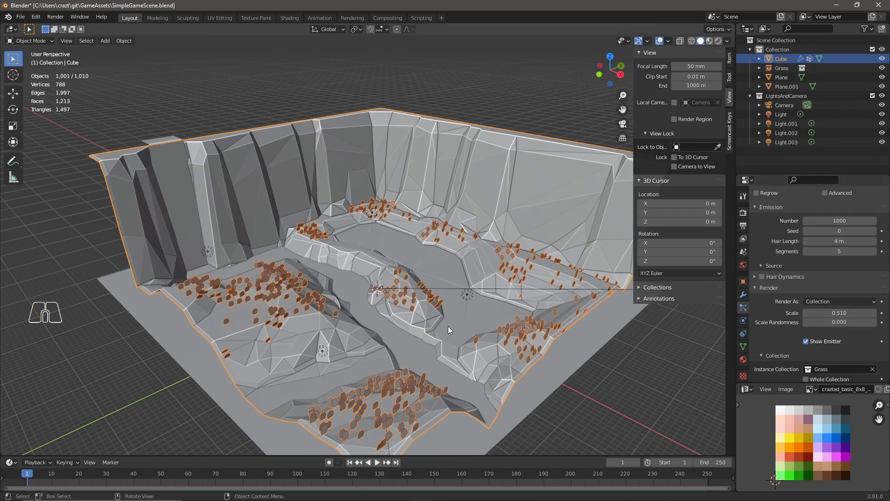
Step: Switch to rendered shading, make a test render of the terrain to inspect the scattered grass, and close the render window
key(z)
click(444, 275)
scroll(501, 345, up, 5)
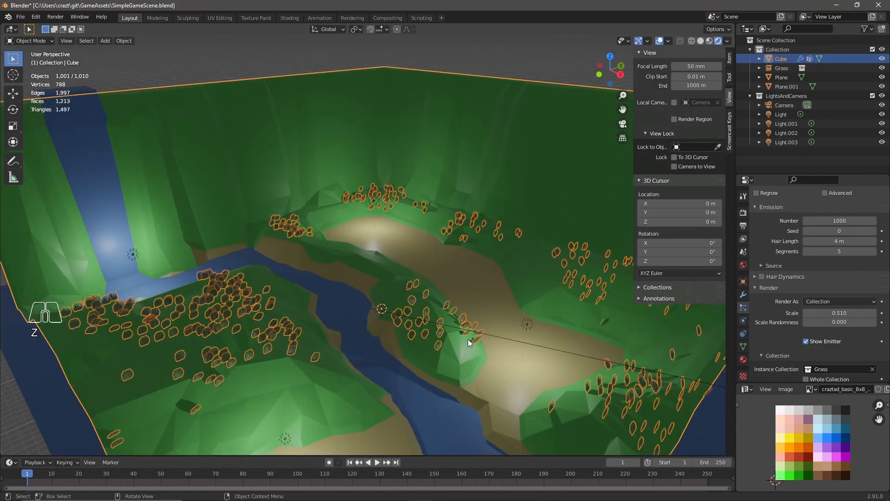
shift+middle_drag(387, 355, 274, 243)
key(F12)
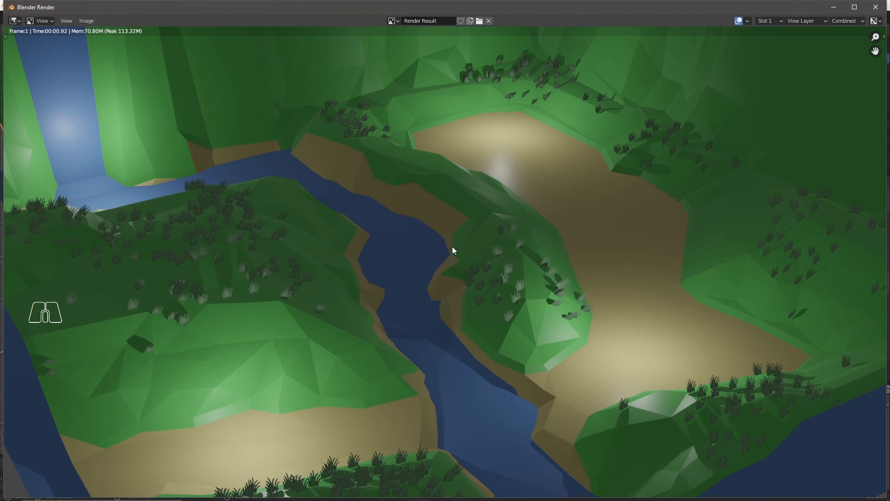
click(875, 7)
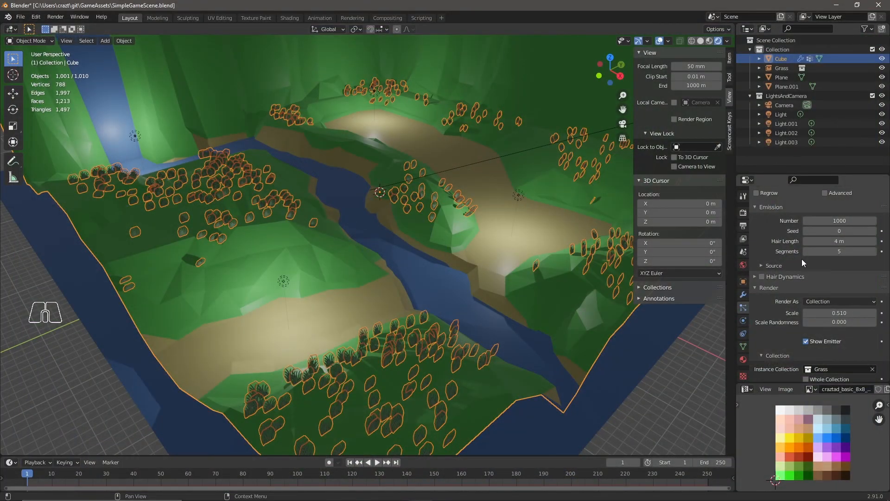
Step: Set the terrain particle system's emission number to 200
scroll(798, 257, up, 4)
click(839, 301)
click(839, 302)
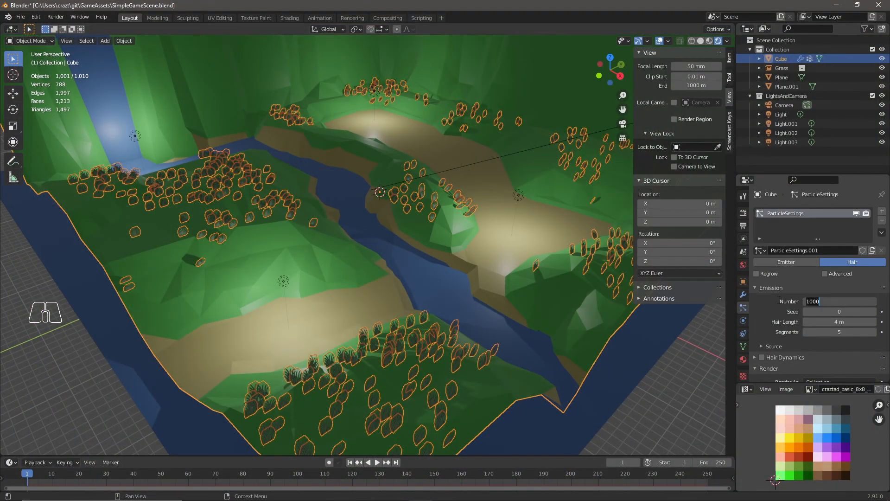
text(200)
key(Return)
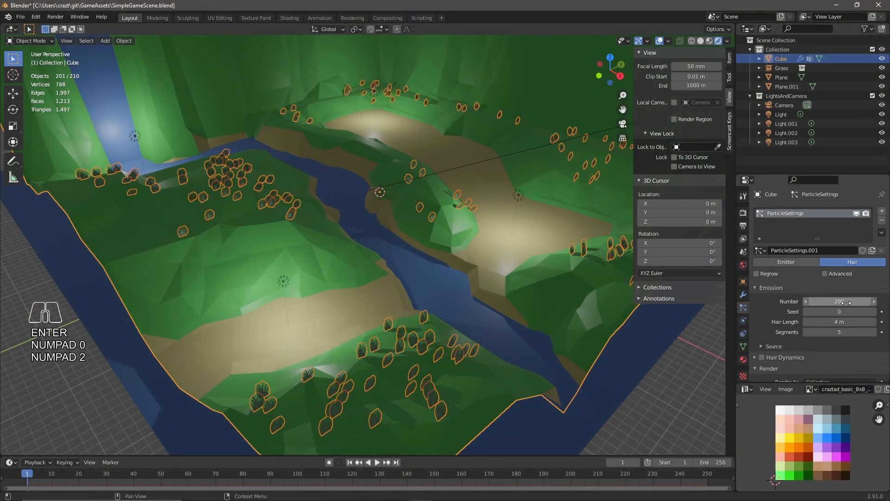